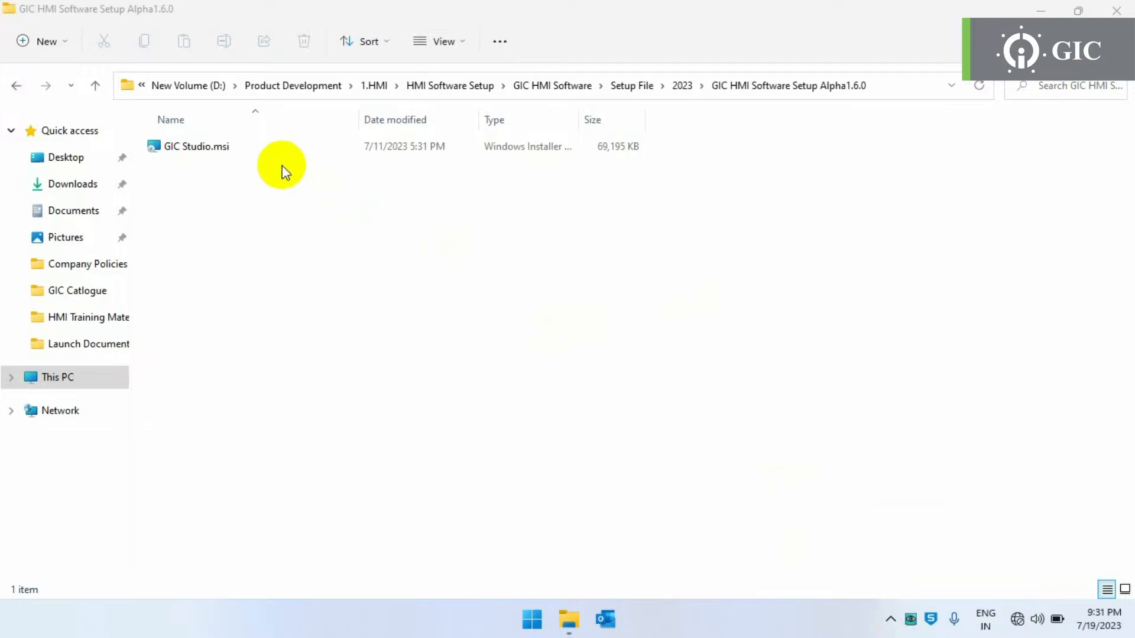
- Install GIC Studio from GIC Studio.msi into the default folder for just this user
right_click(275, 157)
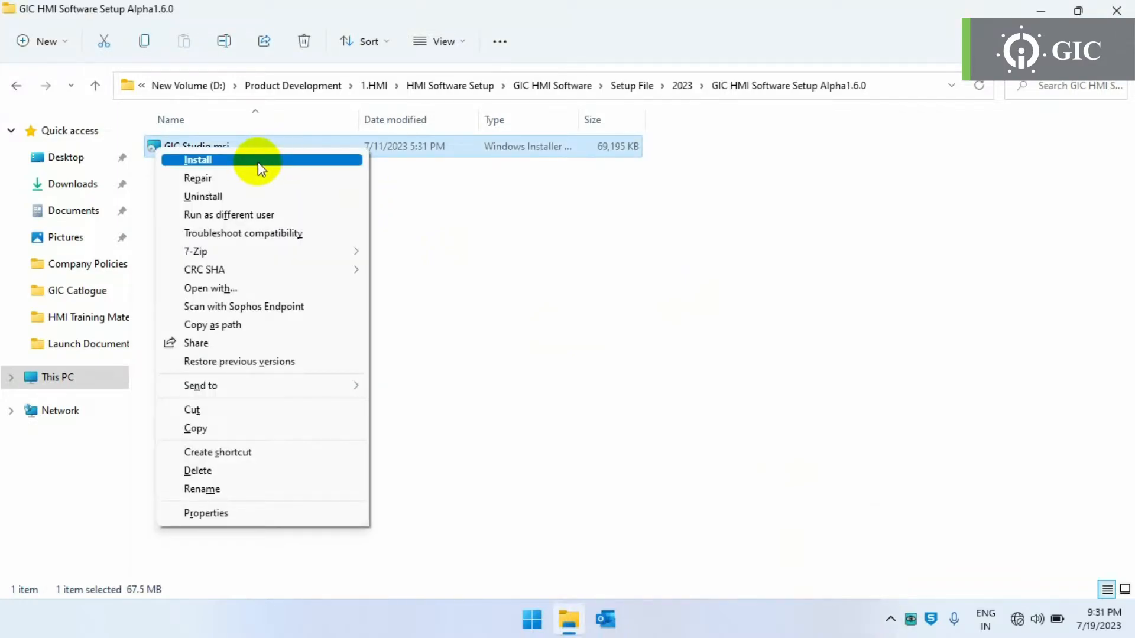
click(258, 164)
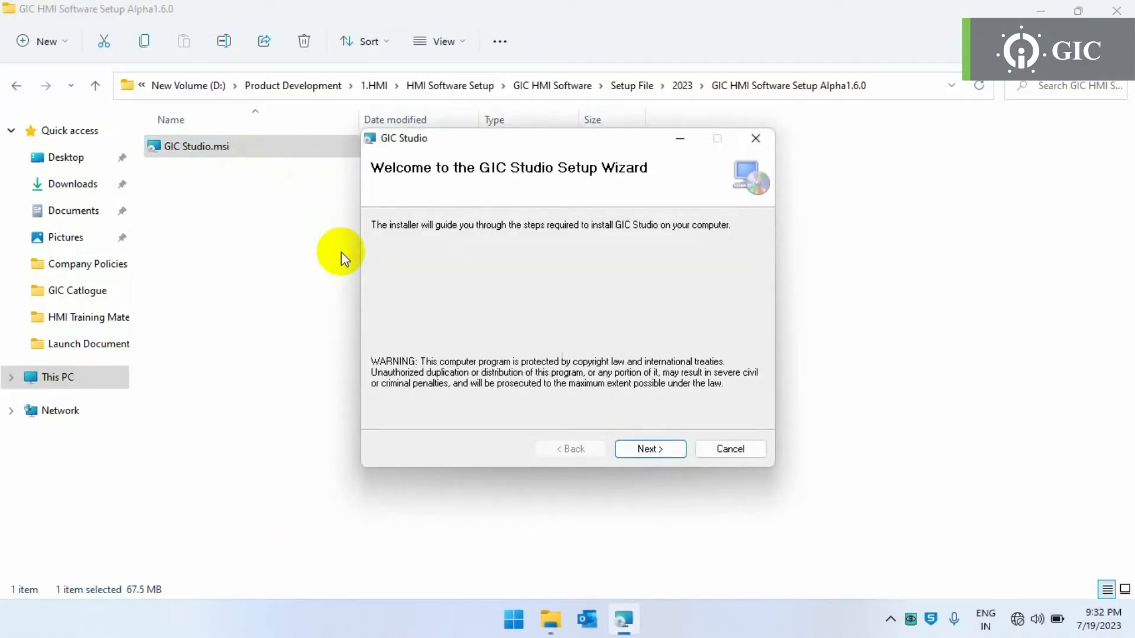
click(652, 449)
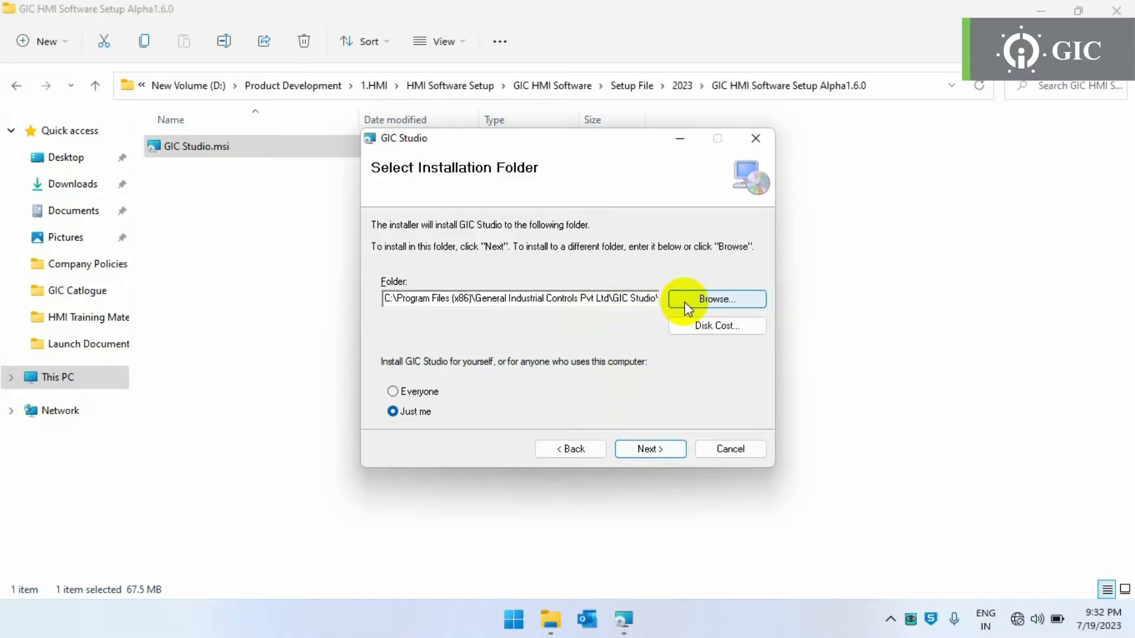
click(647, 451)
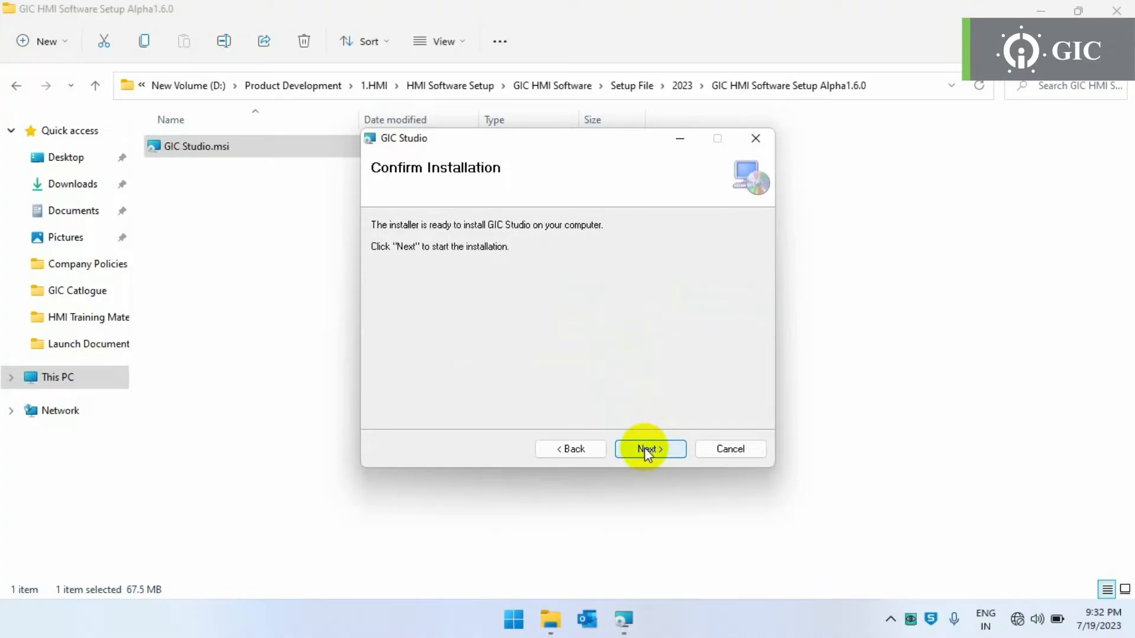
click(647, 450)
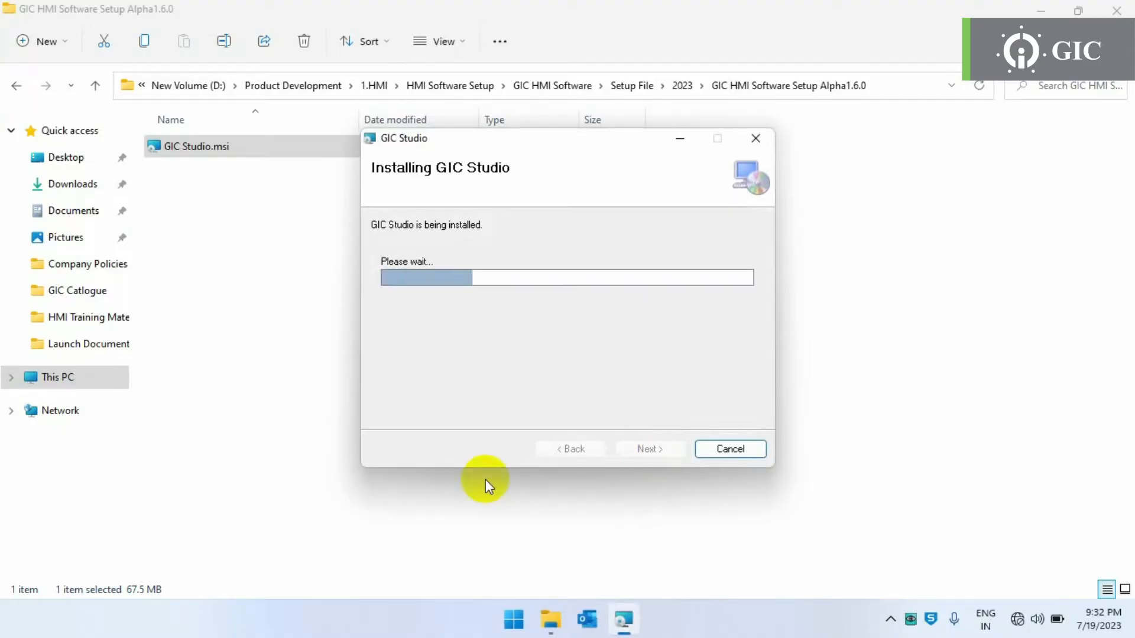
click(650, 449)
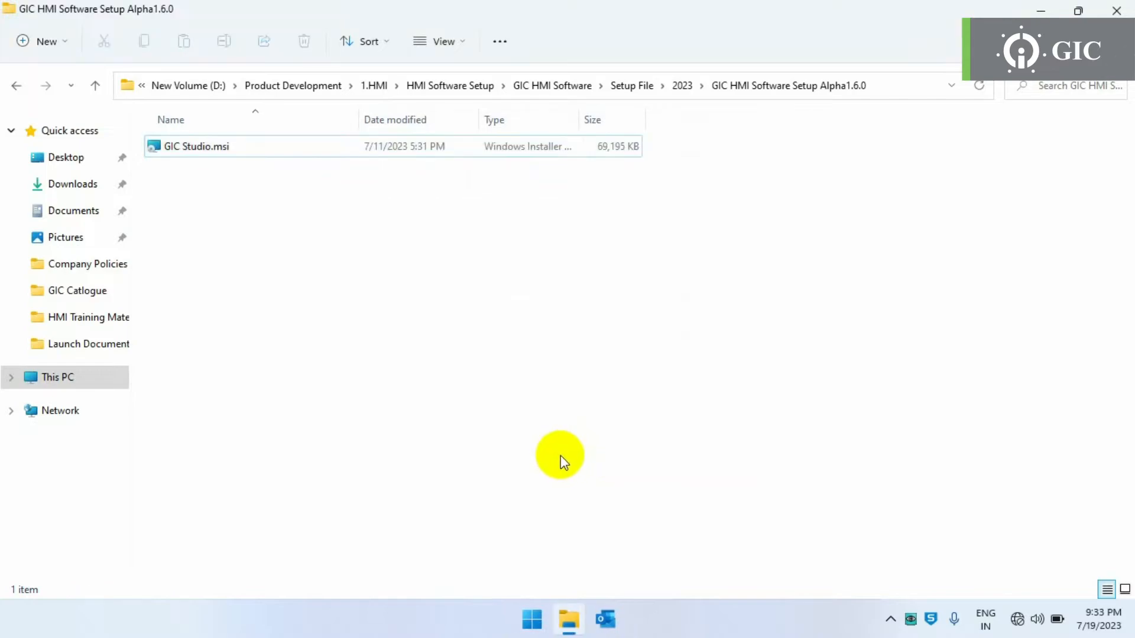
click(1041, 10)
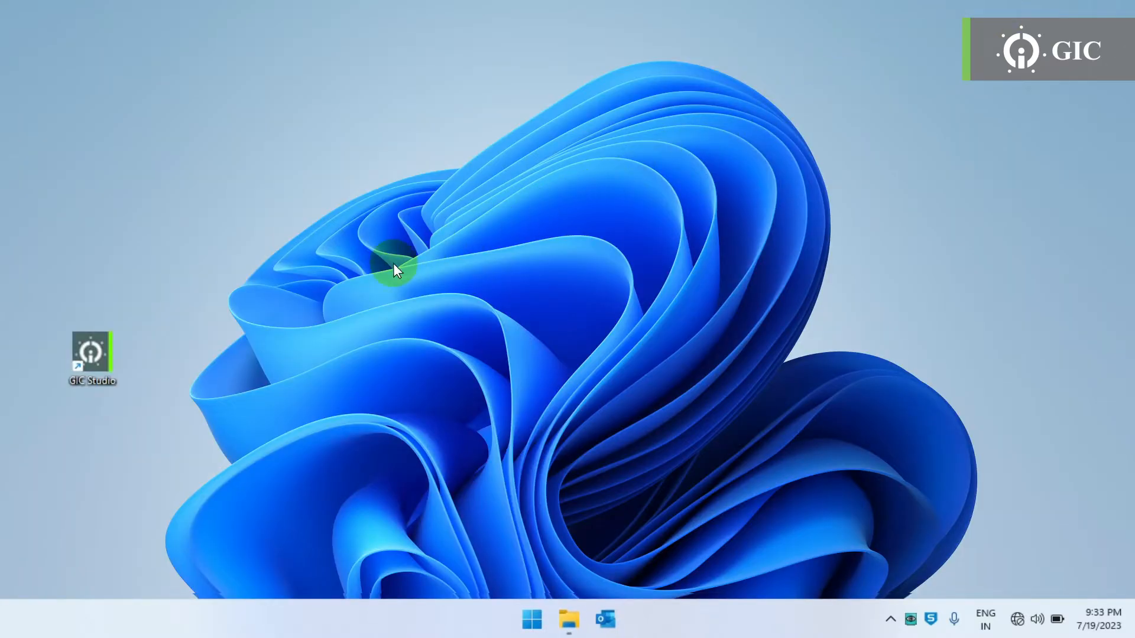
- Launch GIC Studio from its new desktop shortcut
double_click(102, 367)
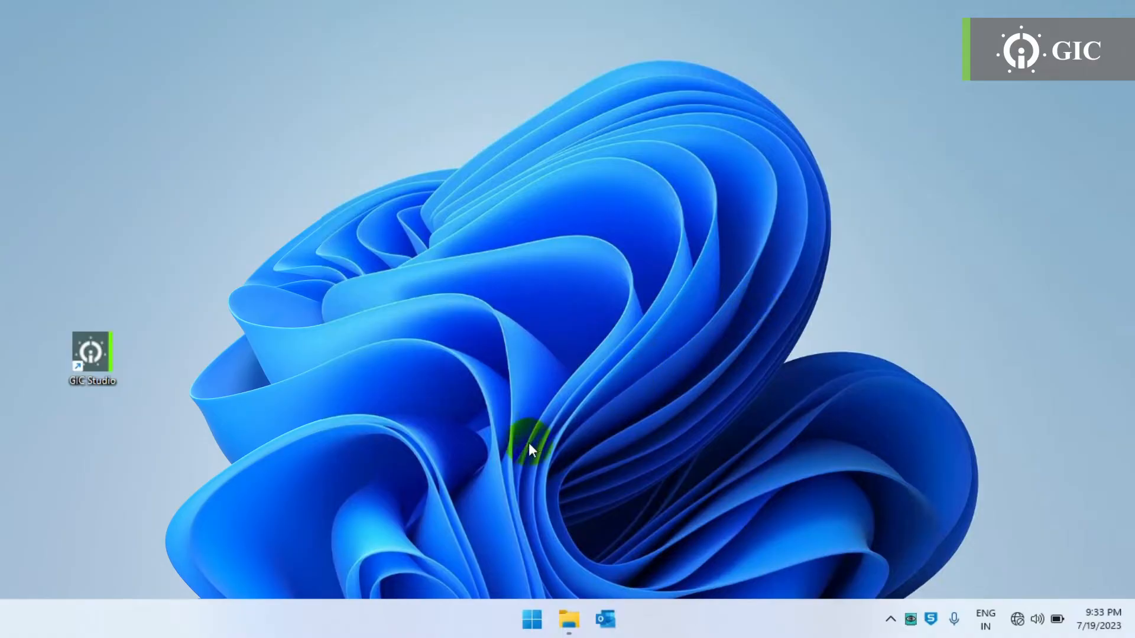
- Uninstall GIC Studio 1.6.0 through Add or remove programs, searching the app list for 'gic'
click(532, 619)
text(add)
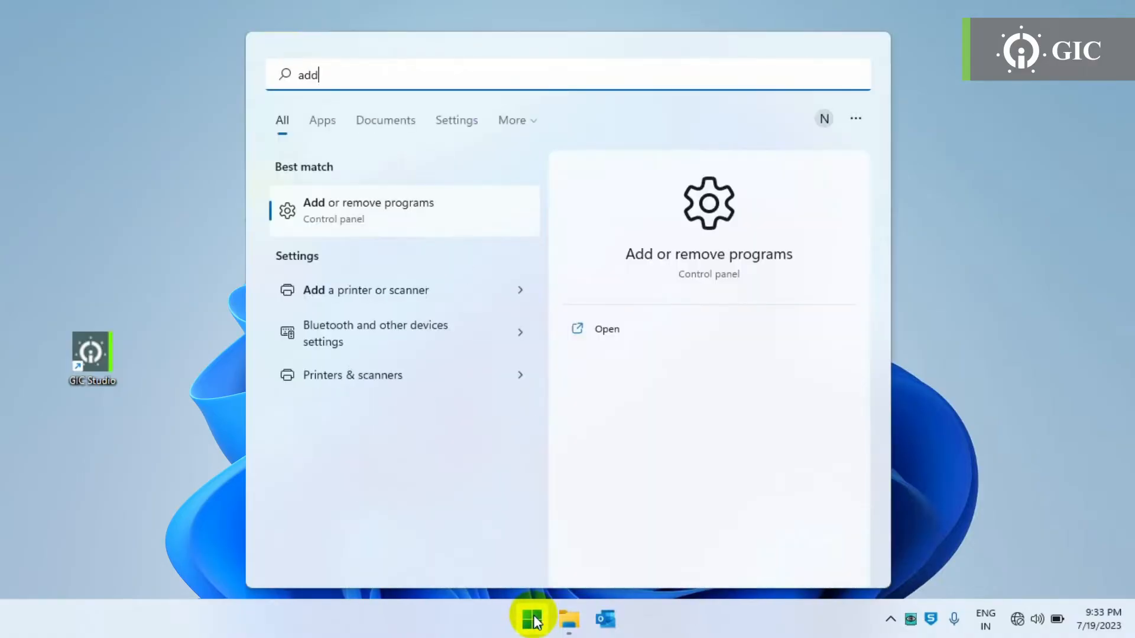
click(402, 219)
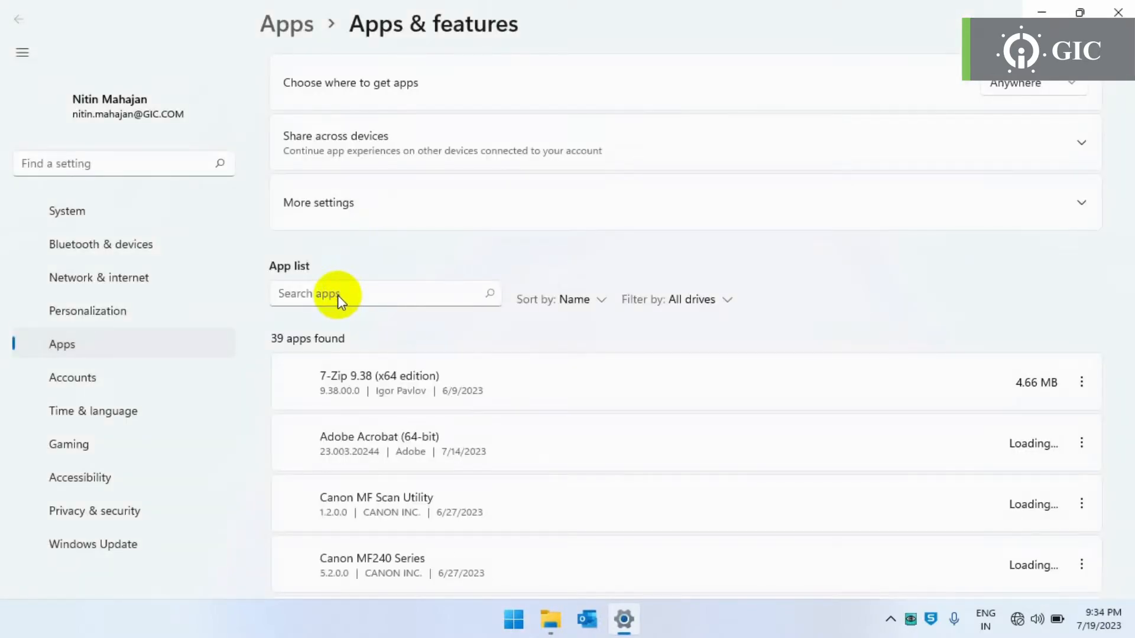
click(326, 335)
text(gic)
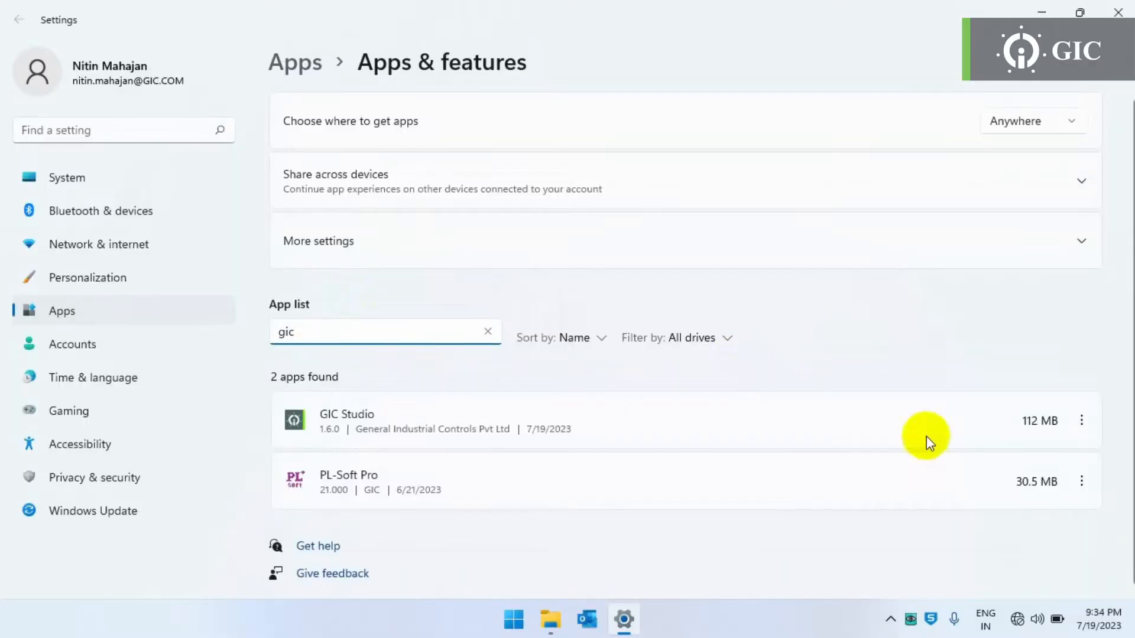
click(1082, 421)
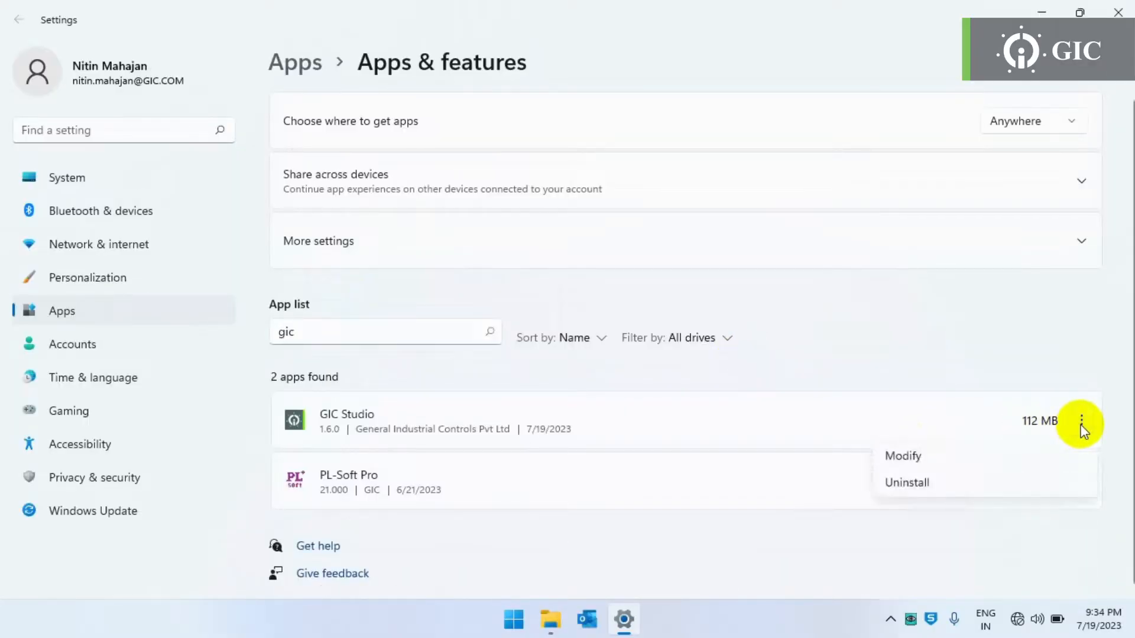
click(985, 481)
click(1042, 510)
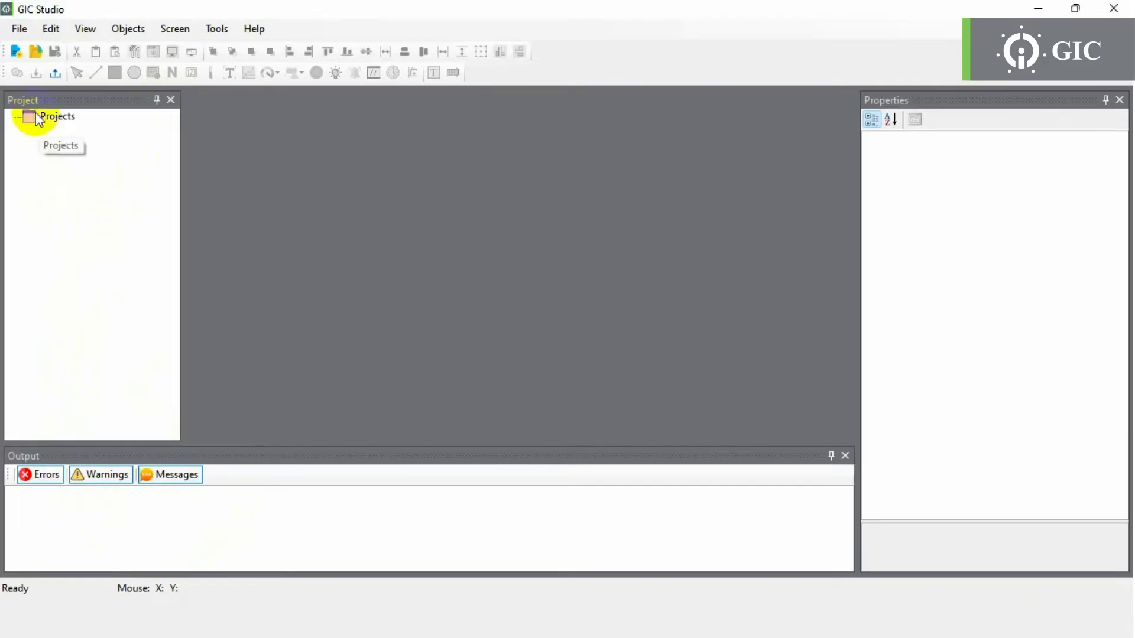
- Start a new HMI Series project with product HM107B and model HM107B-N000
click(21, 33)
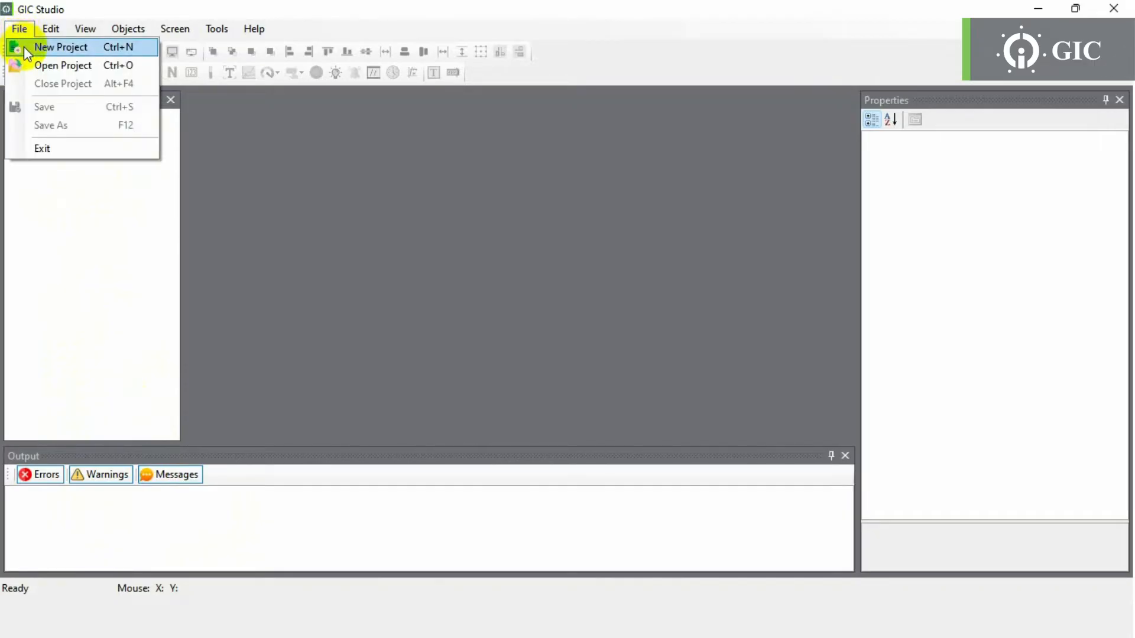
click(23, 48)
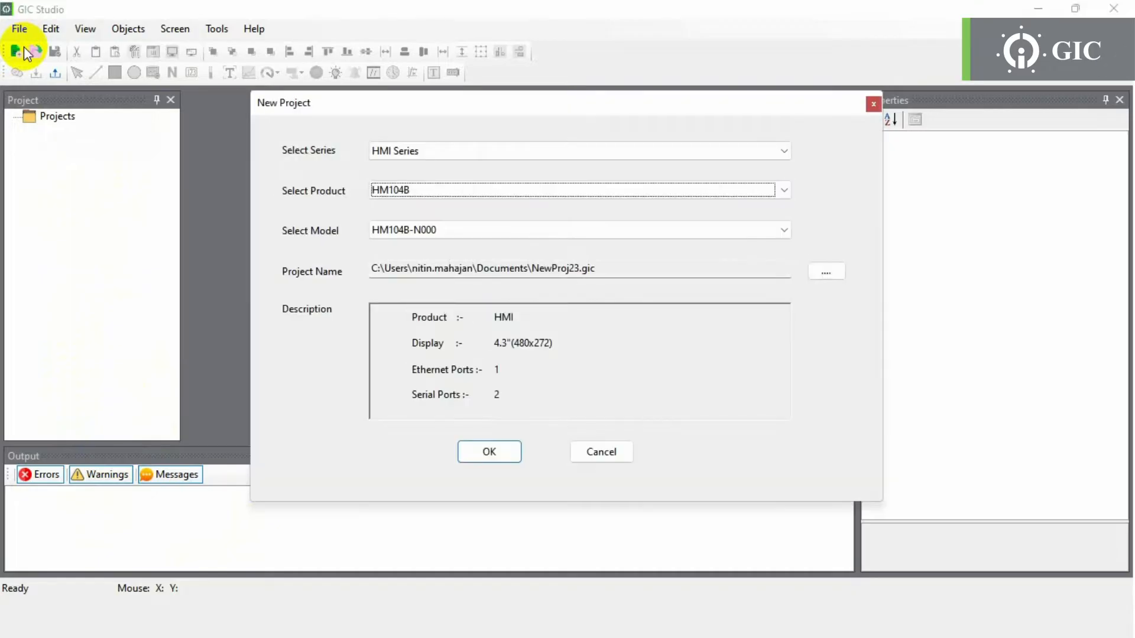
click(406, 192)
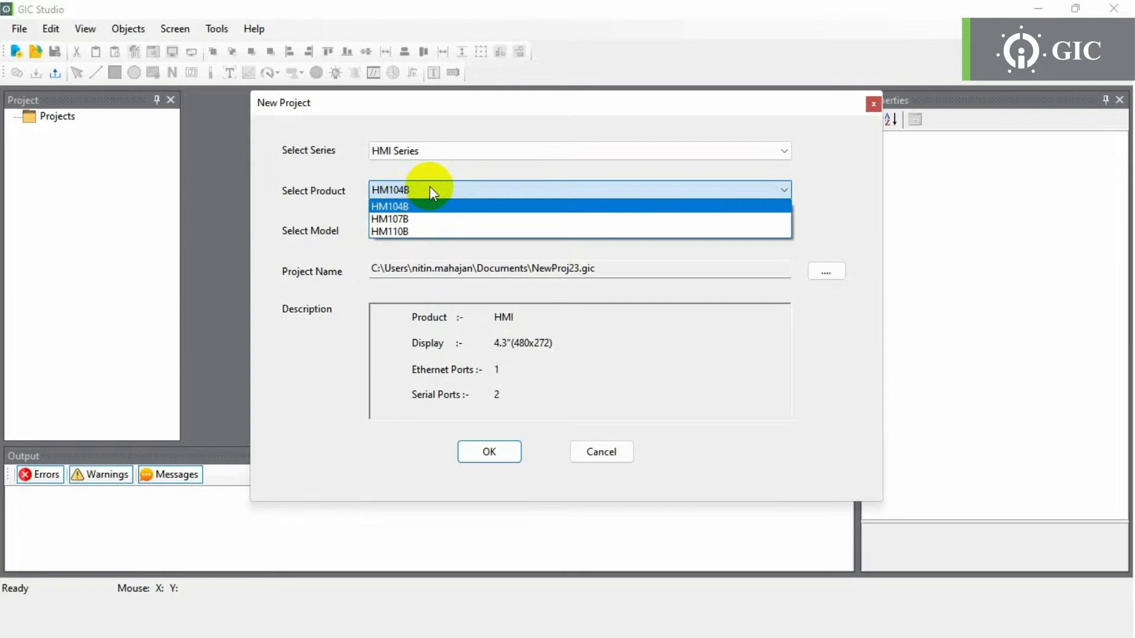
click(429, 223)
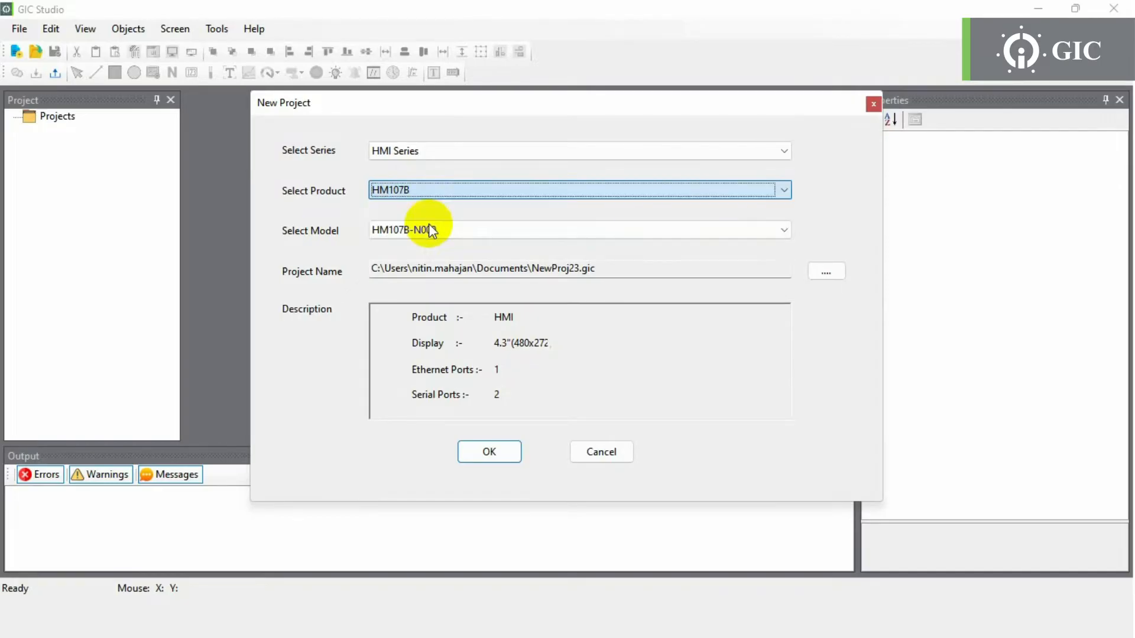
click(435, 230)
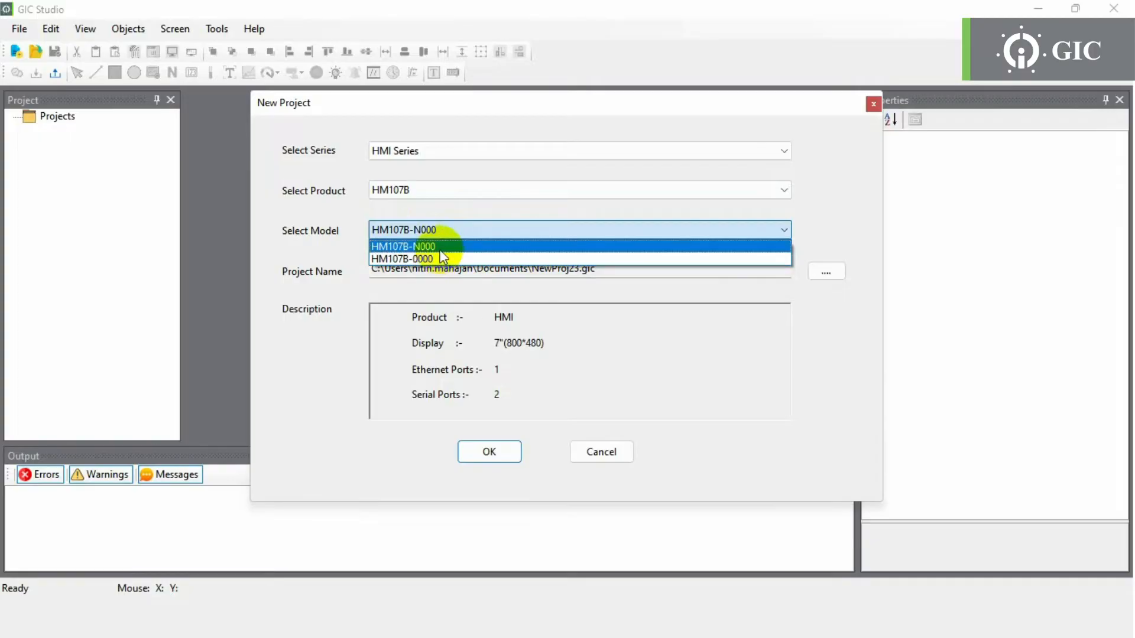
click(438, 247)
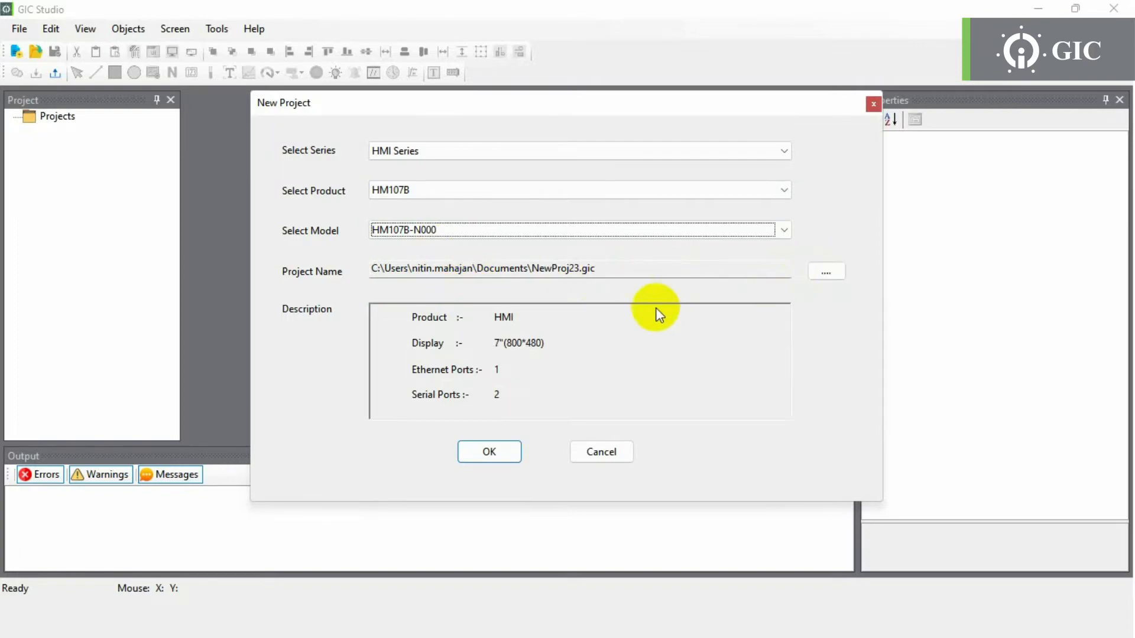
- Create NewProj23.gic with its blank 800×480 Screen 1, then look over the File menu
click(491, 452)
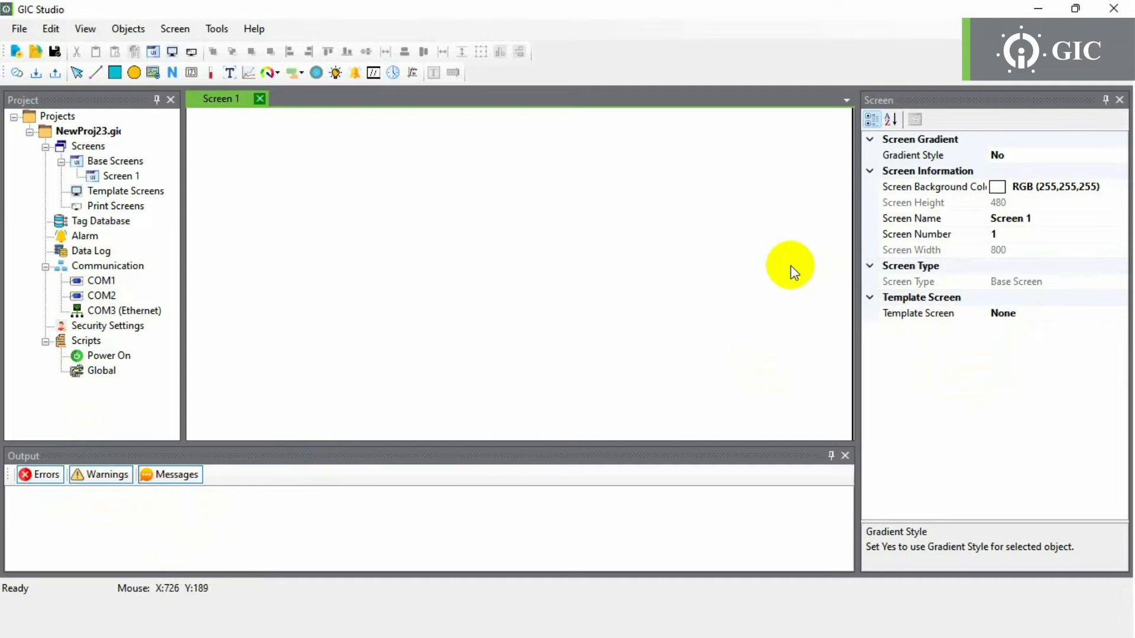
click(21, 30)
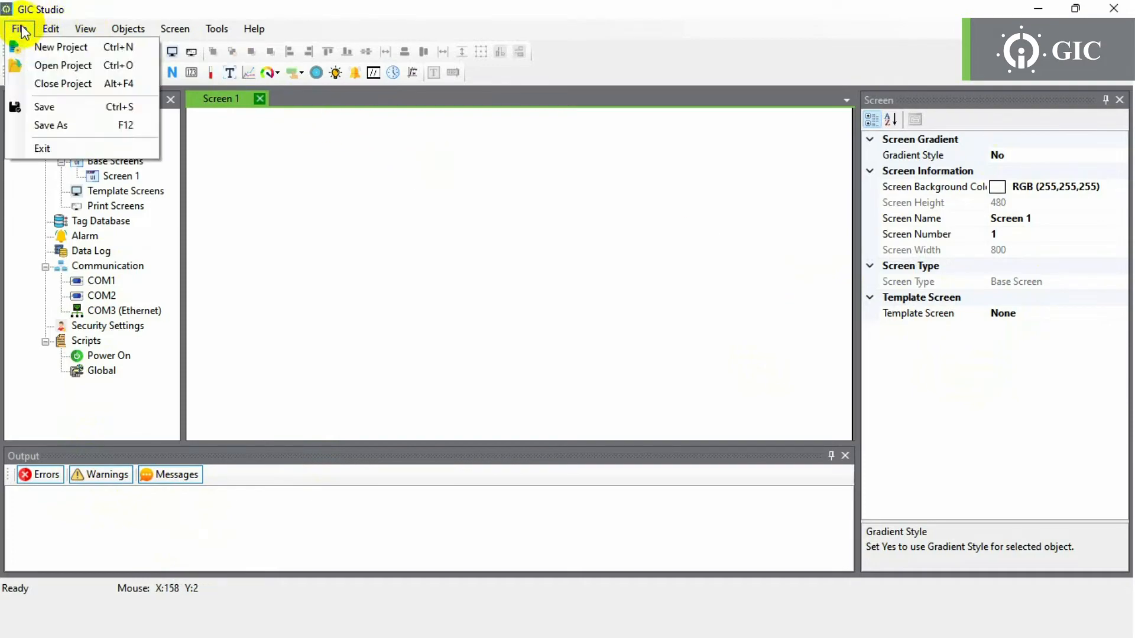
mouse_move(43, 34)
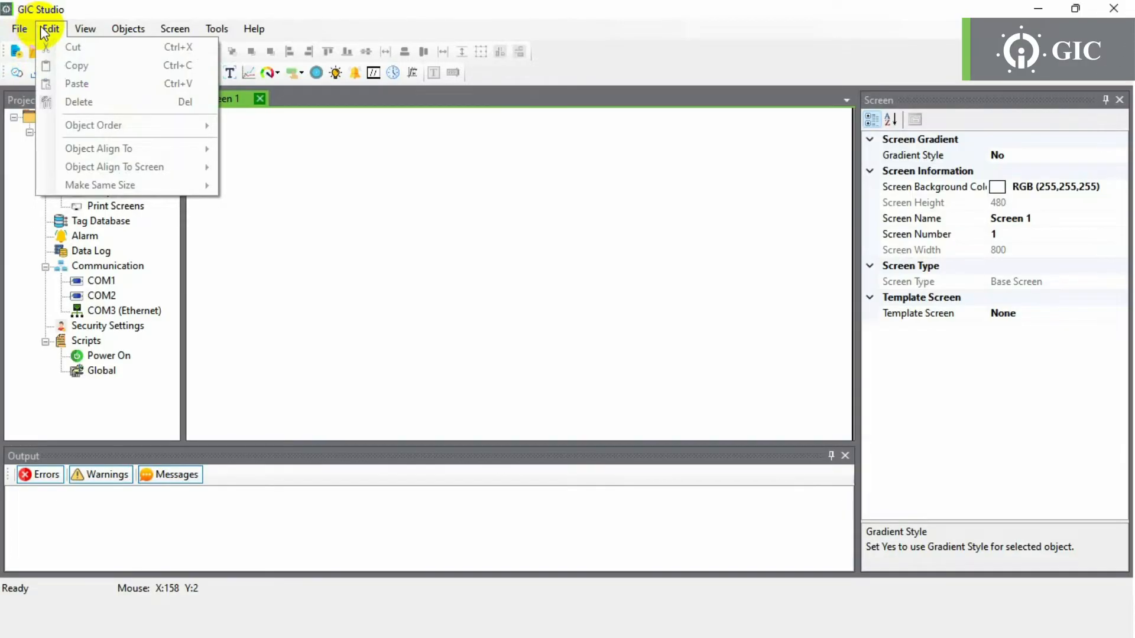
mouse_move(76, 32)
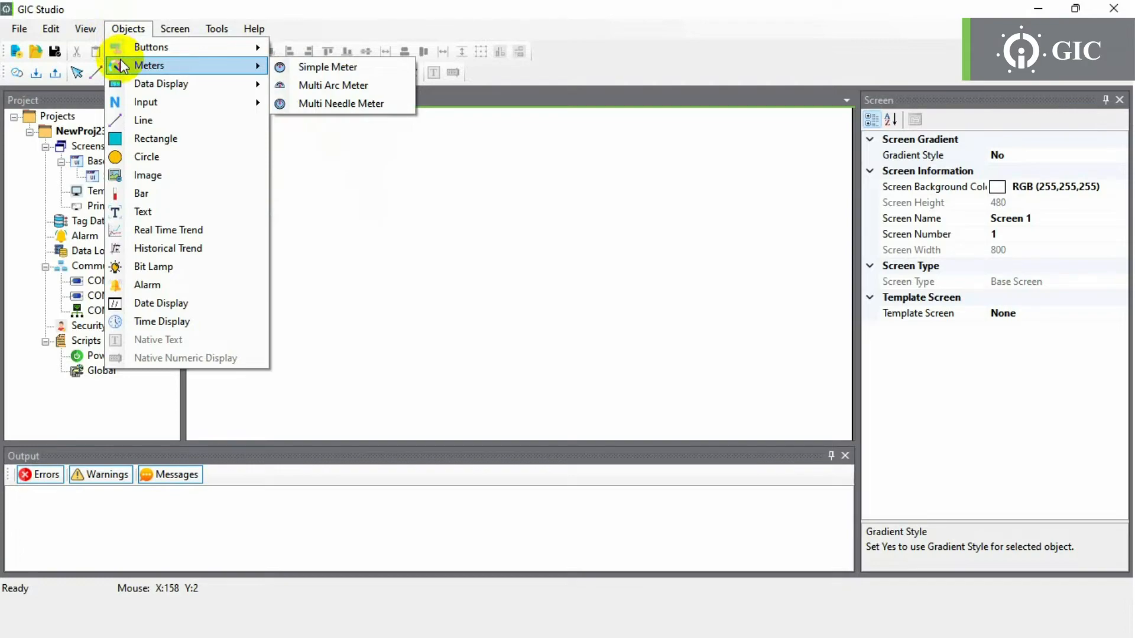
mouse_move(127, 84)
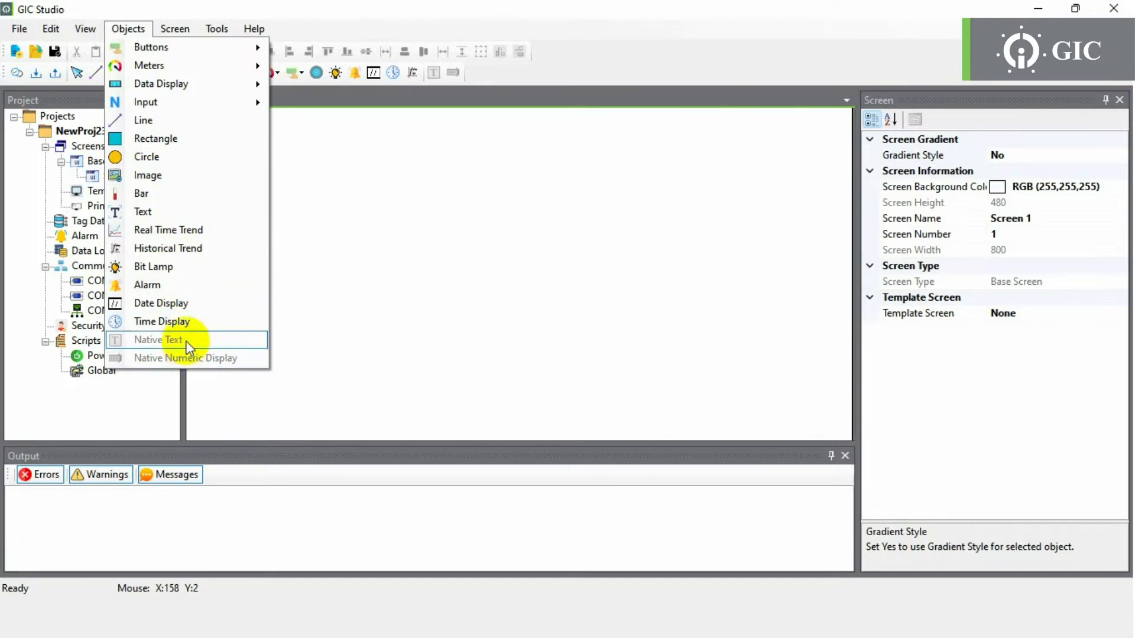
click(186, 34)
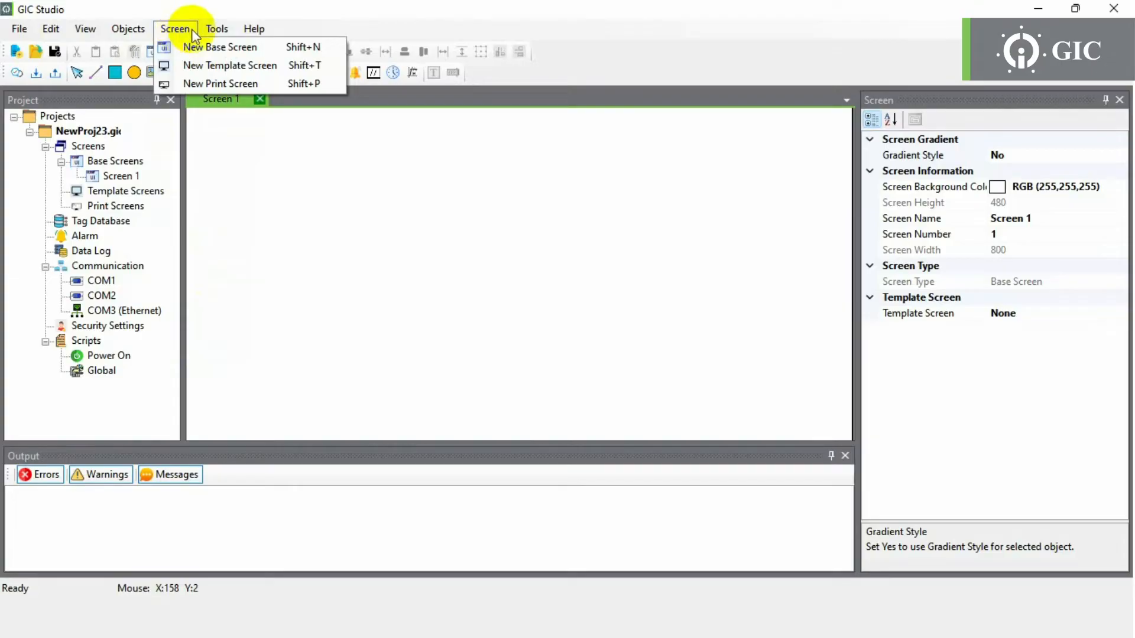
mouse_move(202, 34)
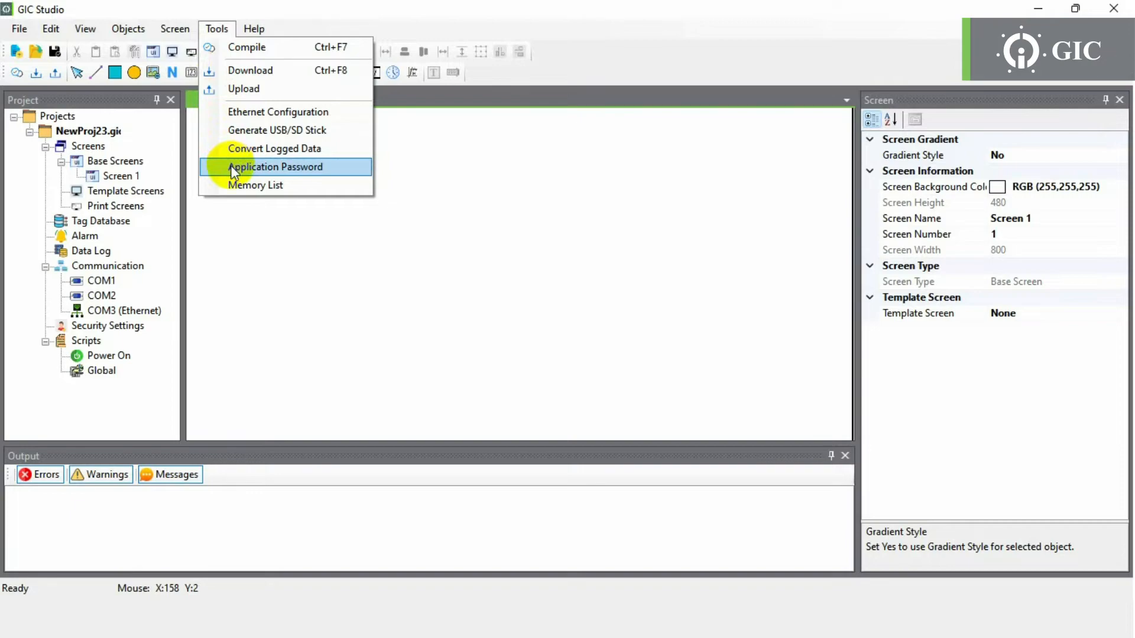
click(247, 218)
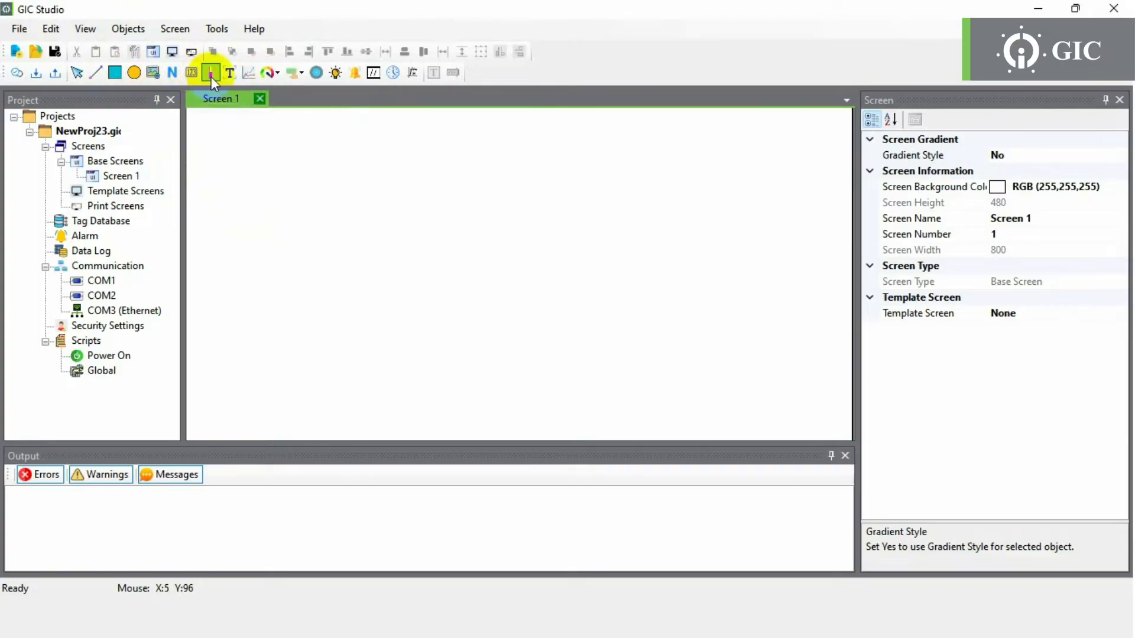
- Browse the meter and button type lists and the Screen 1 canvas menu, adding nothing
click(268, 76)
click(293, 73)
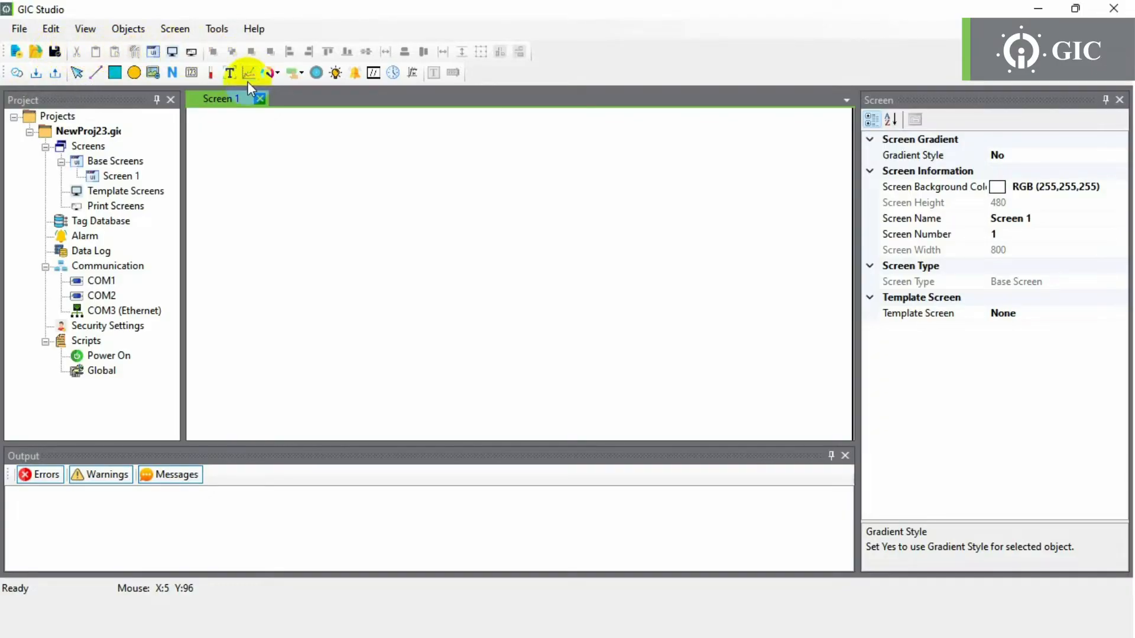
right_click(365, 179)
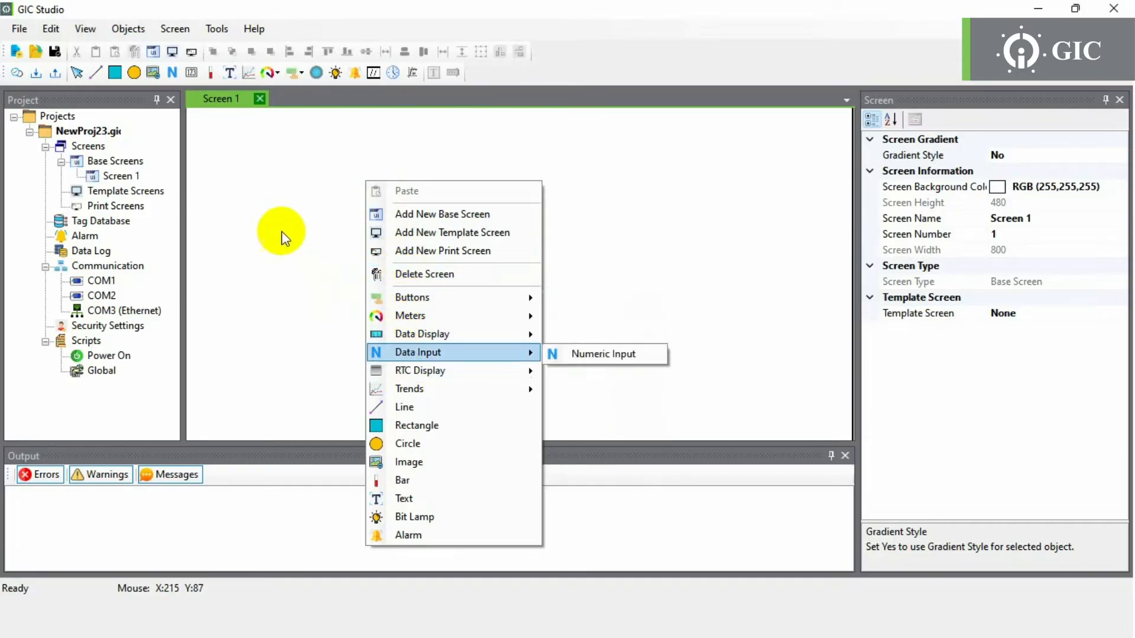
click(269, 194)
- Open Screen 1 and draw a cyan rectangle with a yellow circle below it
double_click(131, 176)
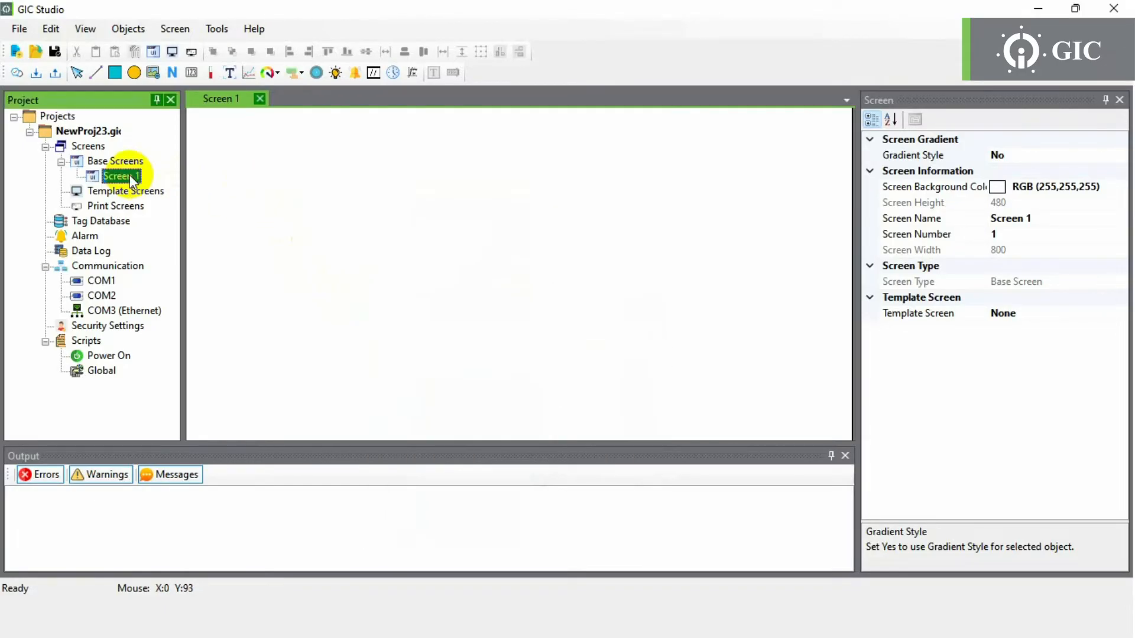
click(115, 73)
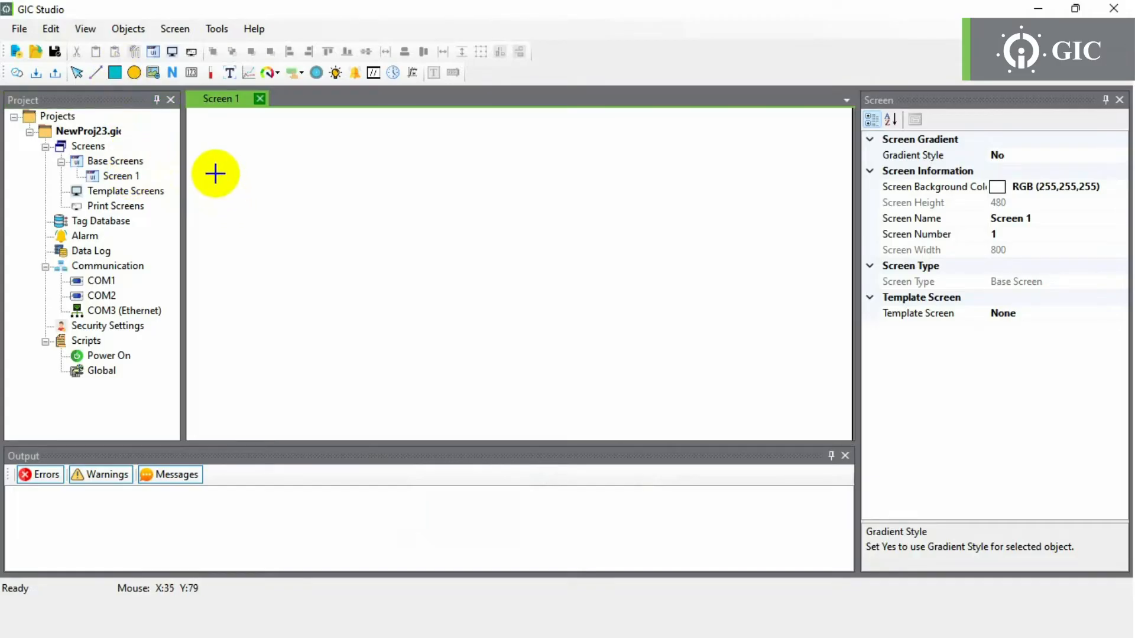
mouse_move(214, 172)
mouse_down()
mouse_move(264, 233)
mouse_move(321, 255)
mouse_up()
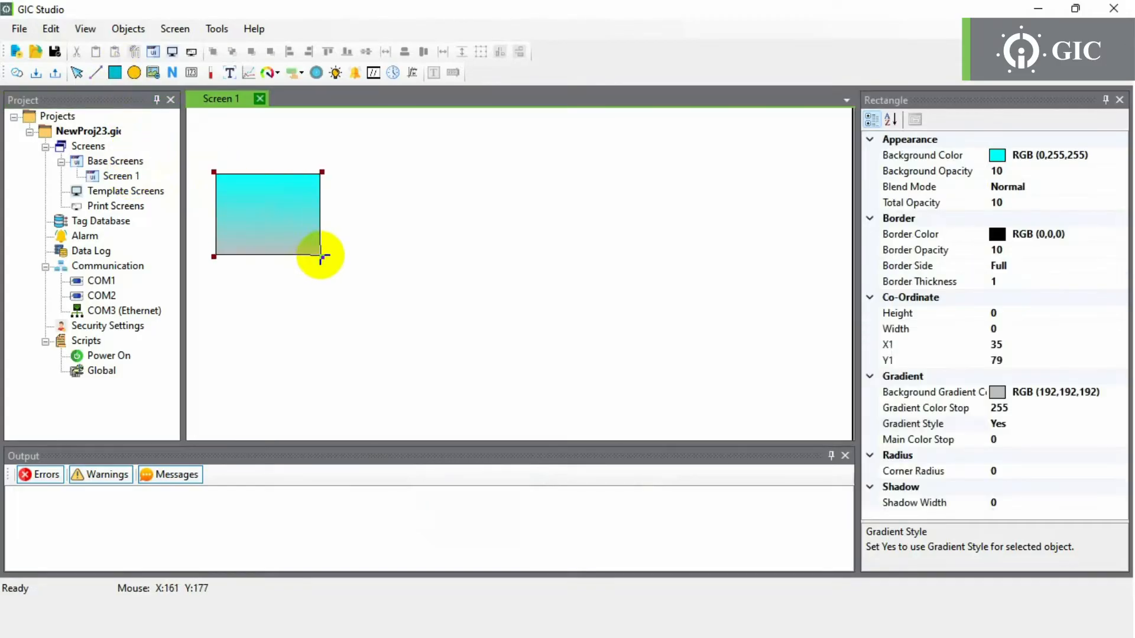
click(337, 223)
click(134, 72)
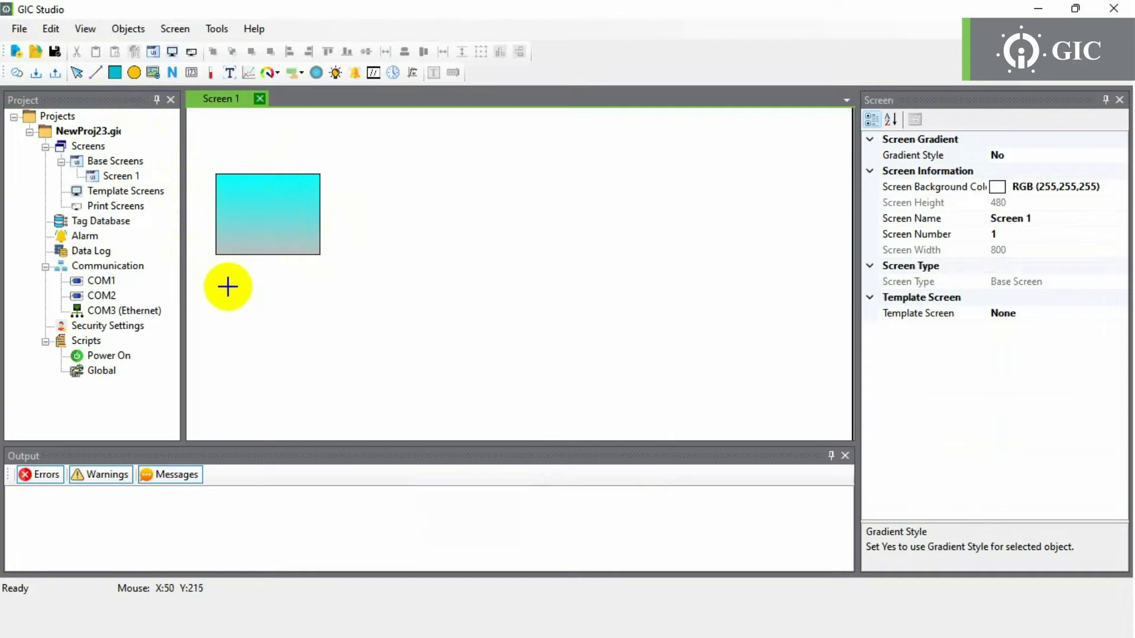
drag(228, 287, 334, 406)
drag(371, 445, 373, 515)
click(397, 333)
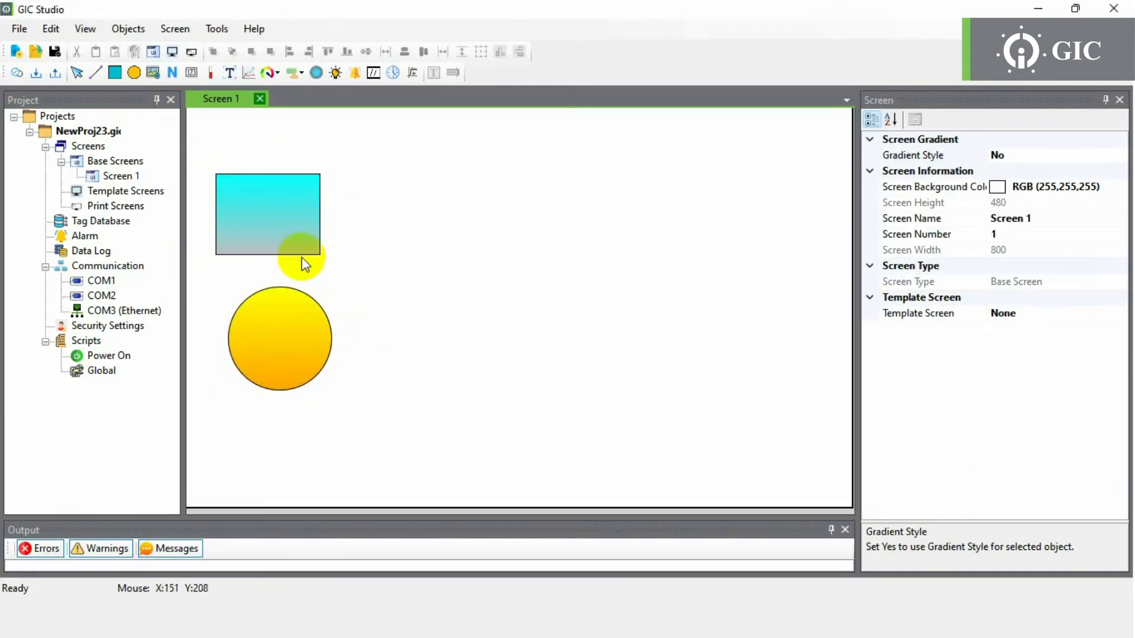
click(294, 223)
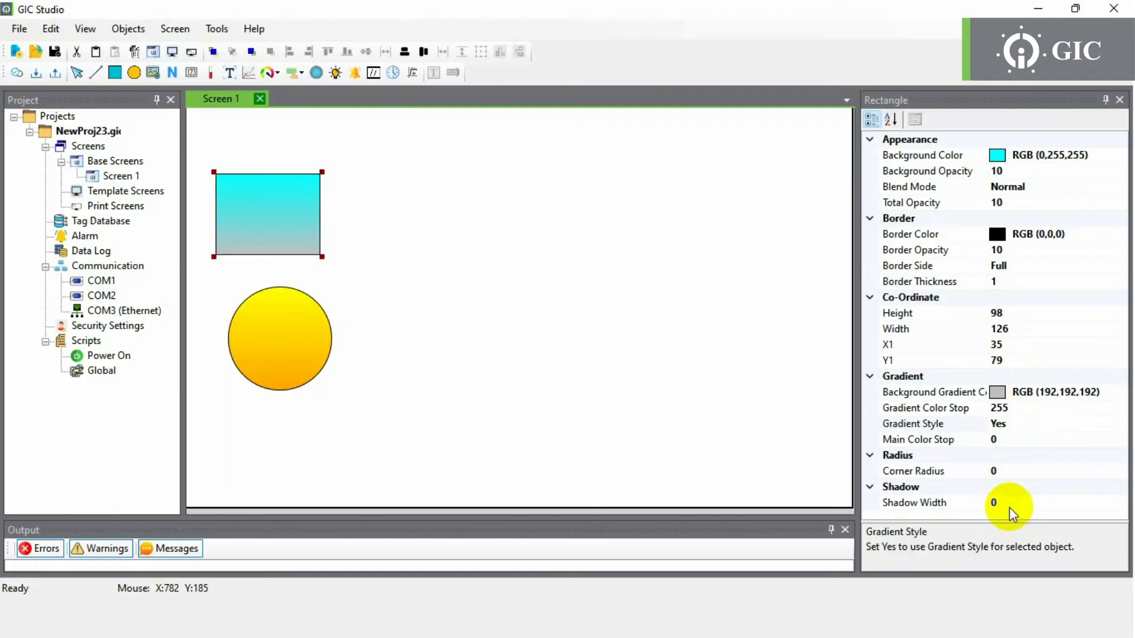
- Add 9999 numeric input and display boxes, a red bar, and a Label text below the circle
click(192, 73)
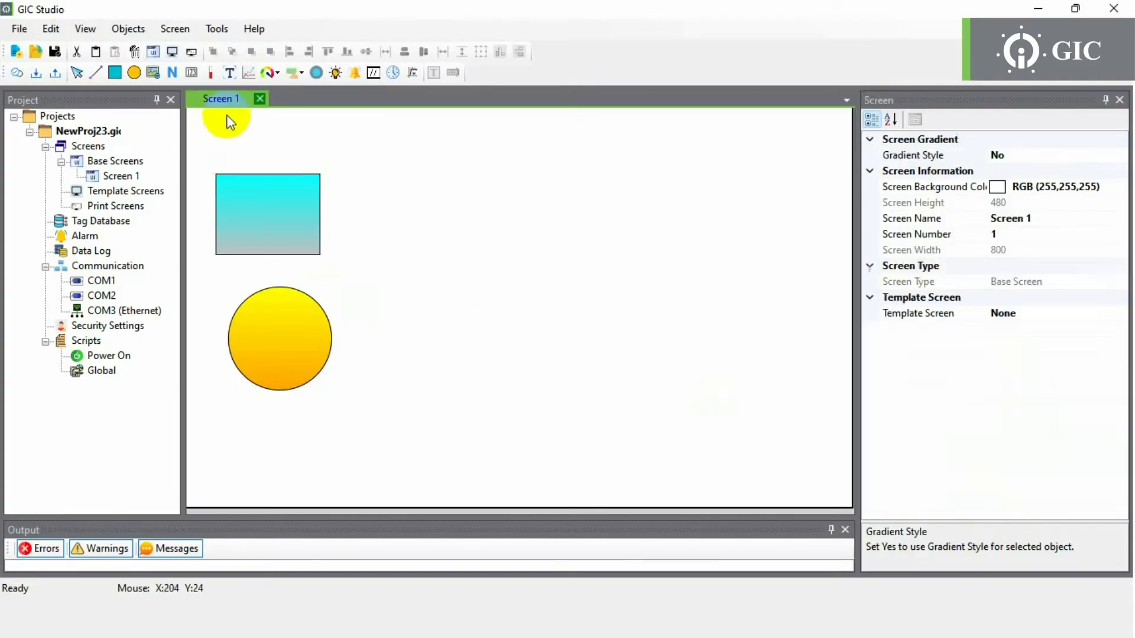
drag(364, 175, 478, 227)
click(191, 72)
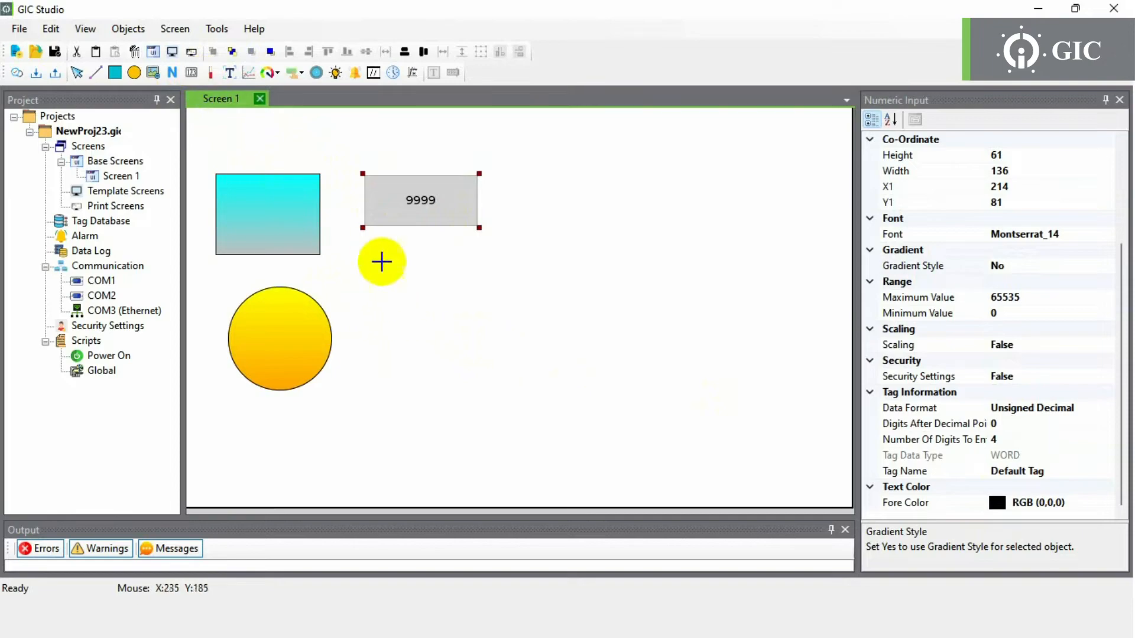
drag(362, 243, 484, 290)
click(210, 72)
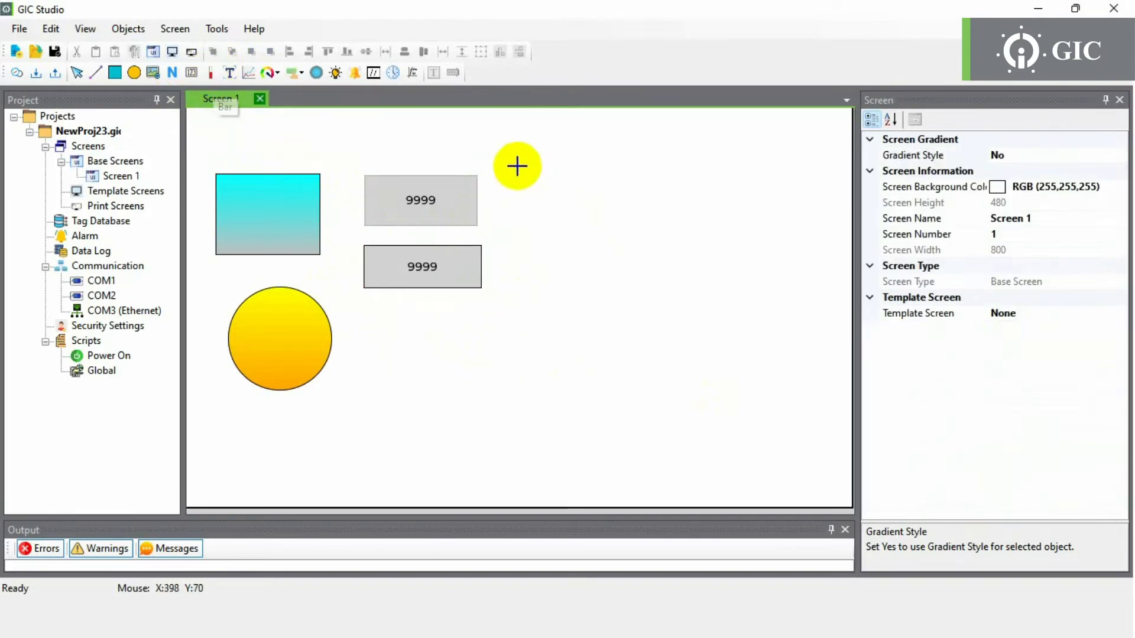
drag(525, 174, 536, 381)
click(230, 73)
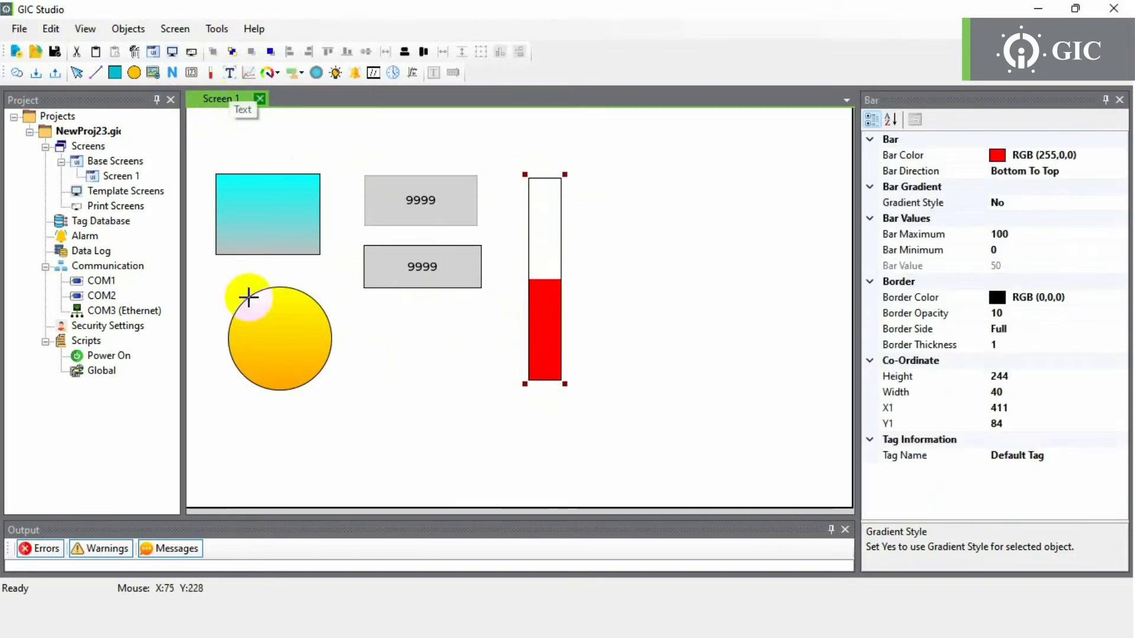
drag(242, 418, 424, 457)
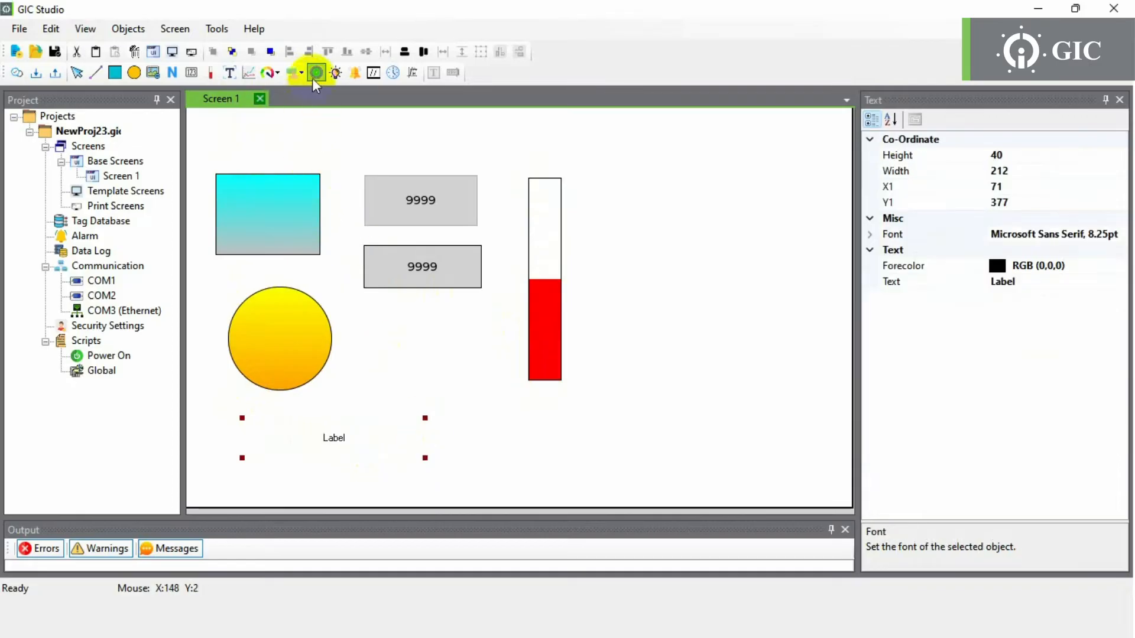
- Place a green bit lamp at the upper right of Screen 1
click(336, 72)
drag(587, 175, 689, 213)
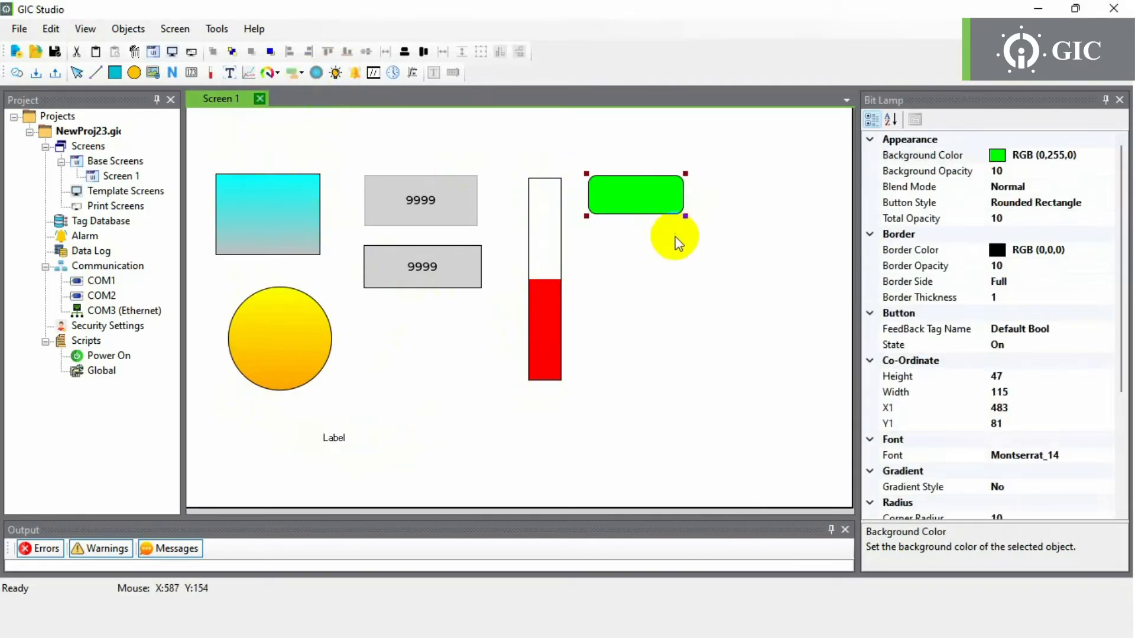
click(674, 238)
- Add a Next Screen button at bottom right plus Set Bit and Reset Bit buttons
click(299, 73)
click(331, 110)
drag(756, 456, 848, 499)
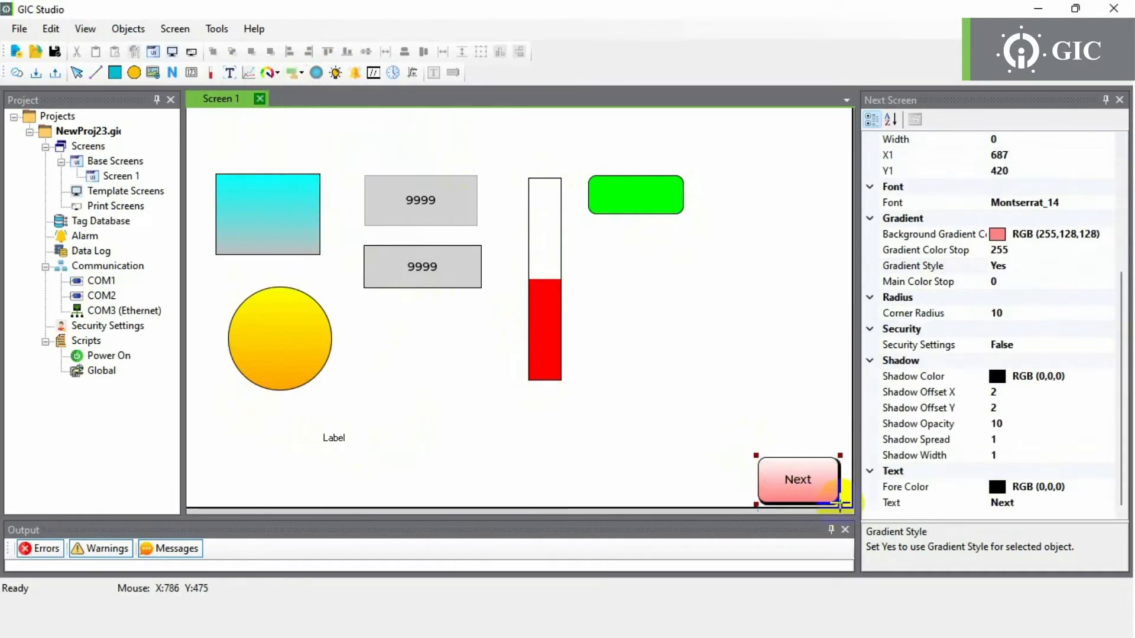
click(294, 73)
click(313, 151)
drag(591, 234, 756, 273)
click(294, 74)
click(314, 168)
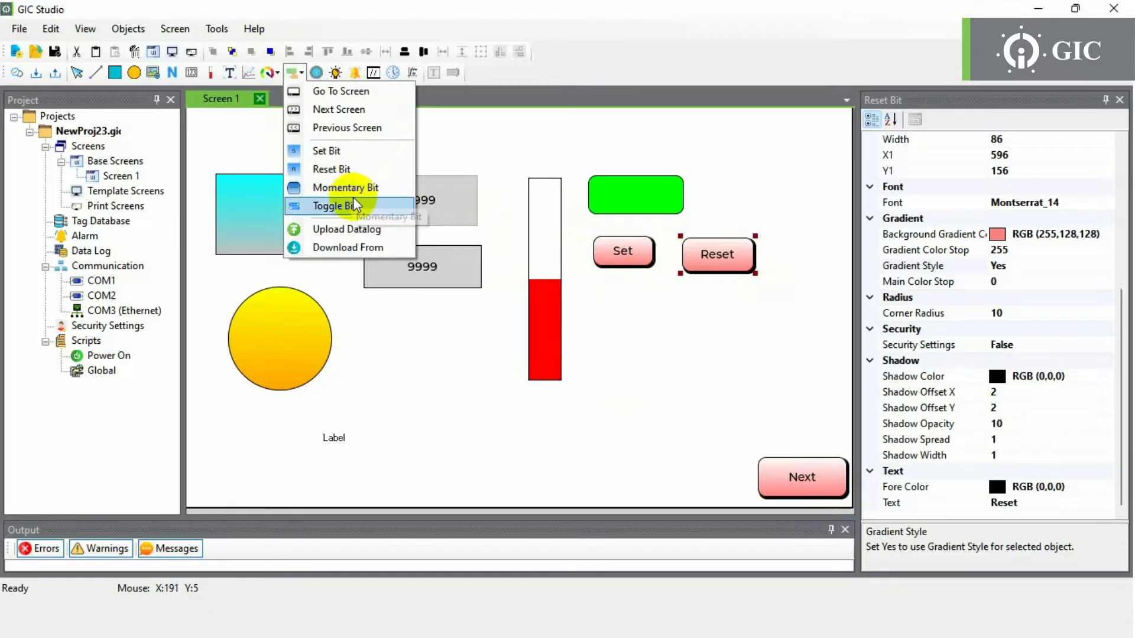
- Widen the Set button slightly, then select the lower 9999 numeric display
click(654, 269)
drag(660, 275, 666, 274)
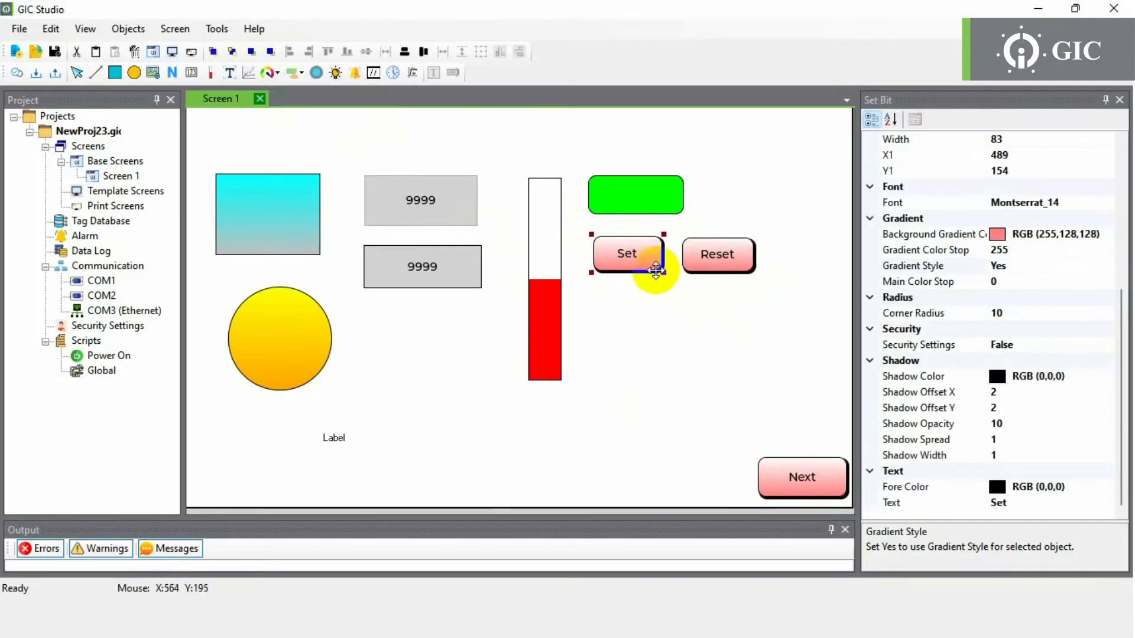
scroll(994, 331, up, 5)
scroll(994, 334, up, 2)
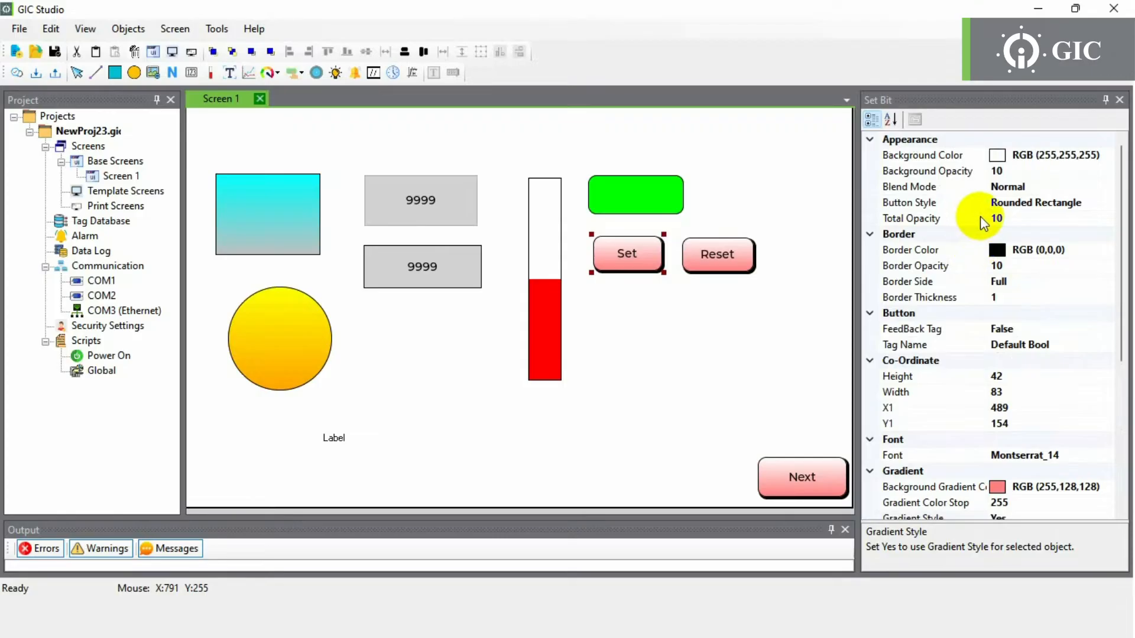
scroll(986, 455, down, 5)
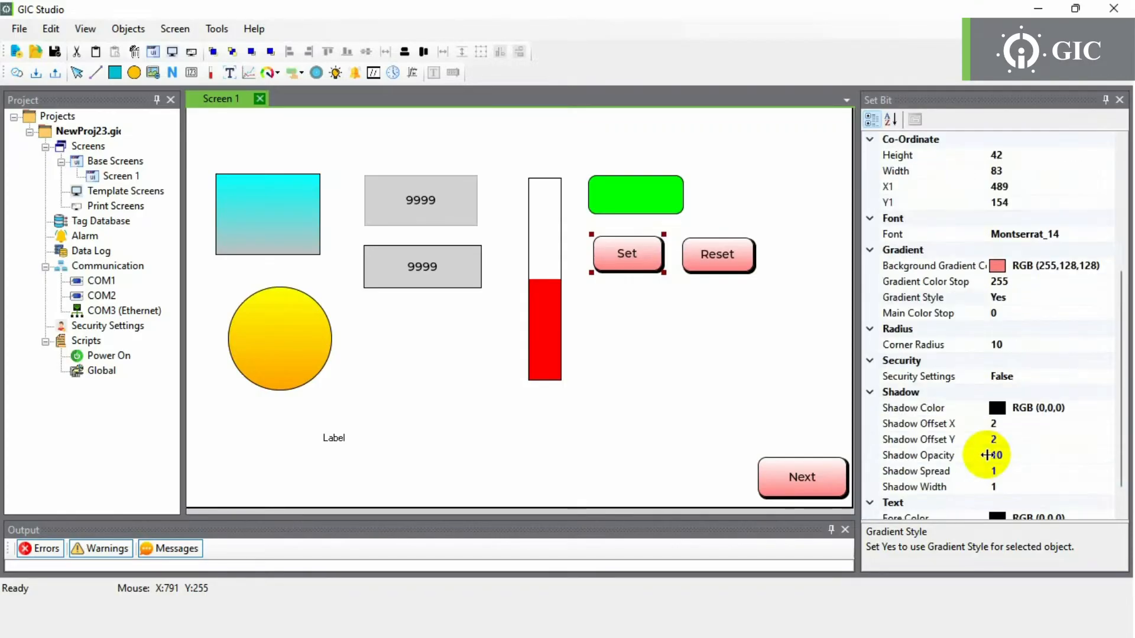
click(433, 264)
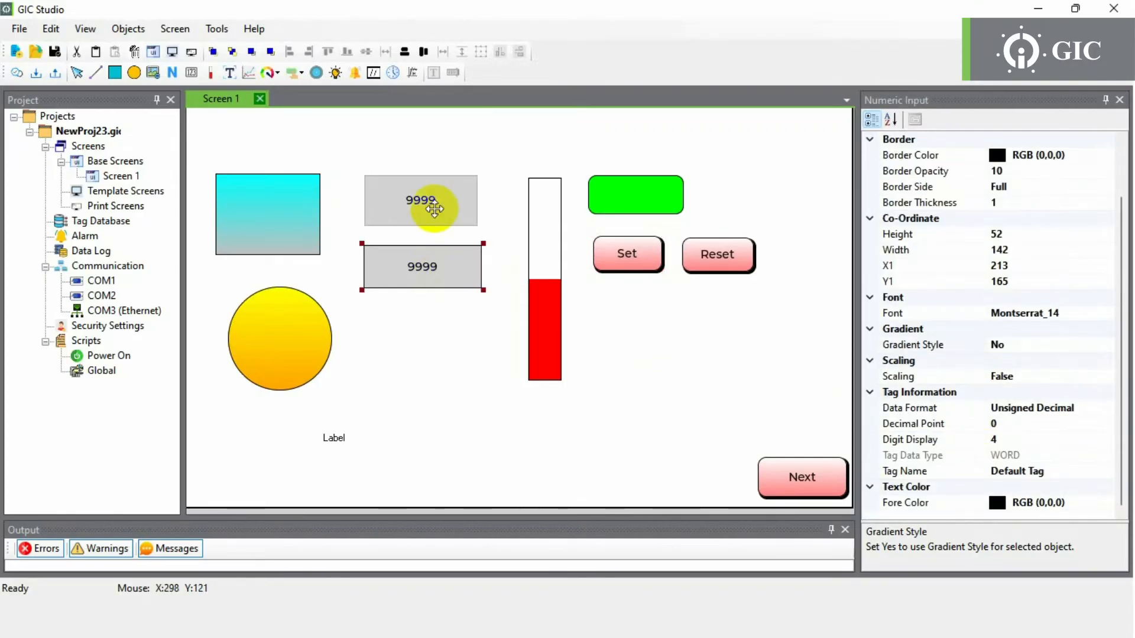
- Set Scaling to True on the lower 9999 numeric display, with 0–100 device and display ranges
click(434, 257)
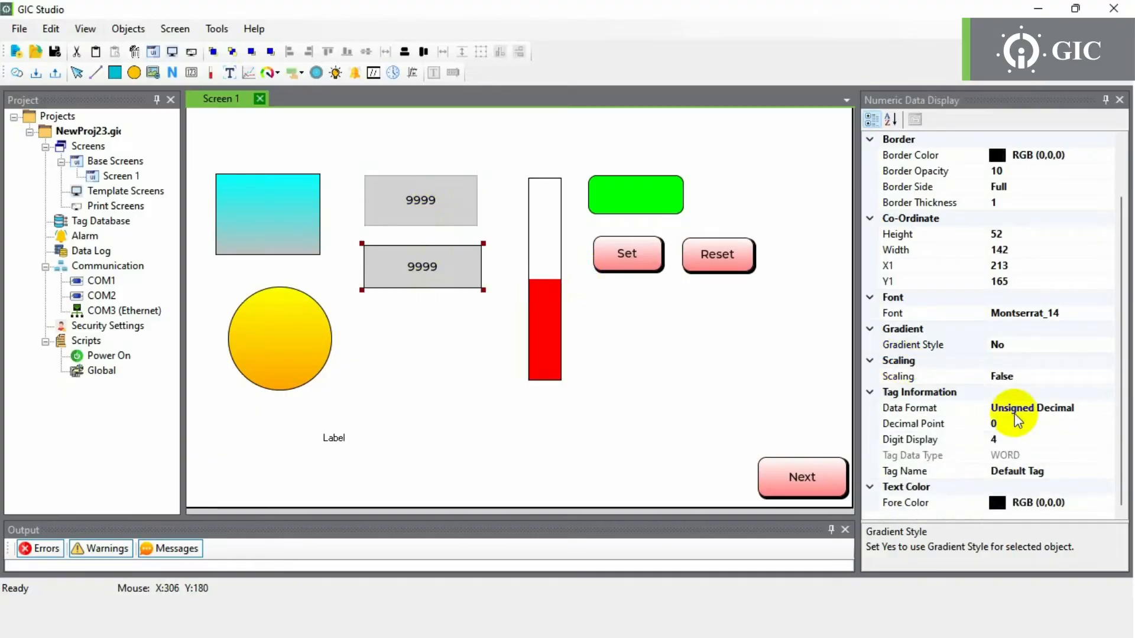
click(1035, 378)
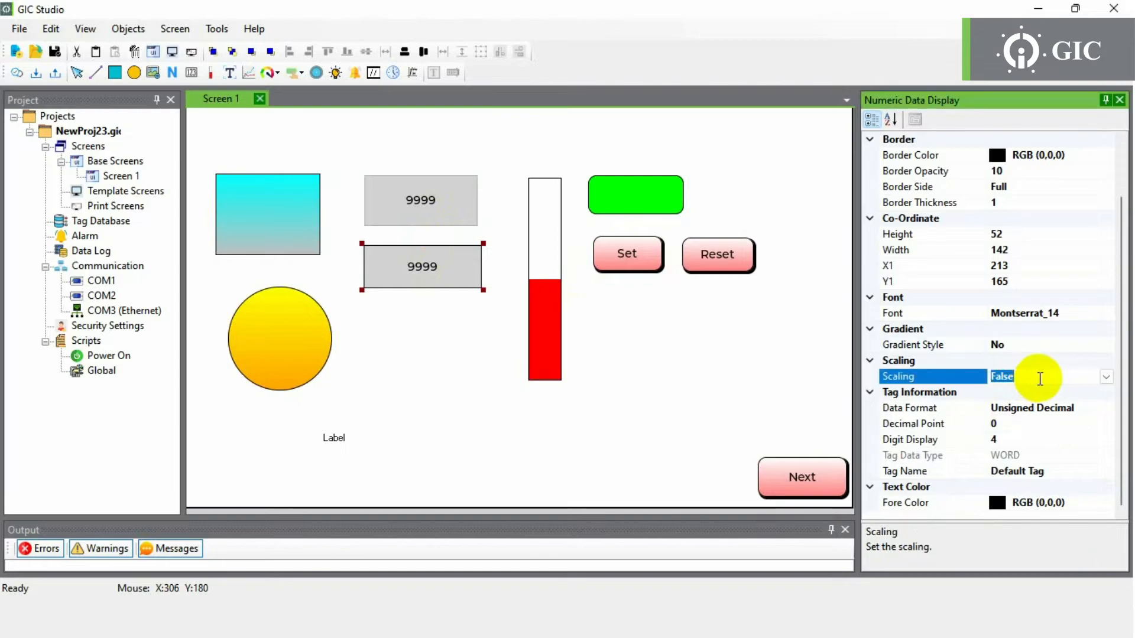
double_click(1040, 379)
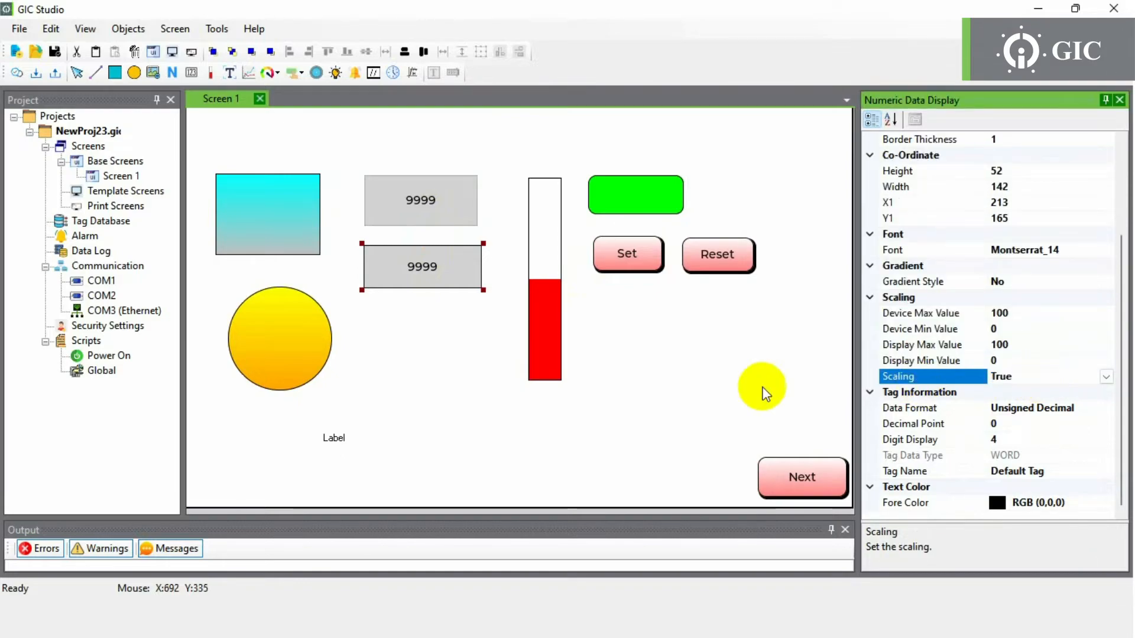
click(439, 355)
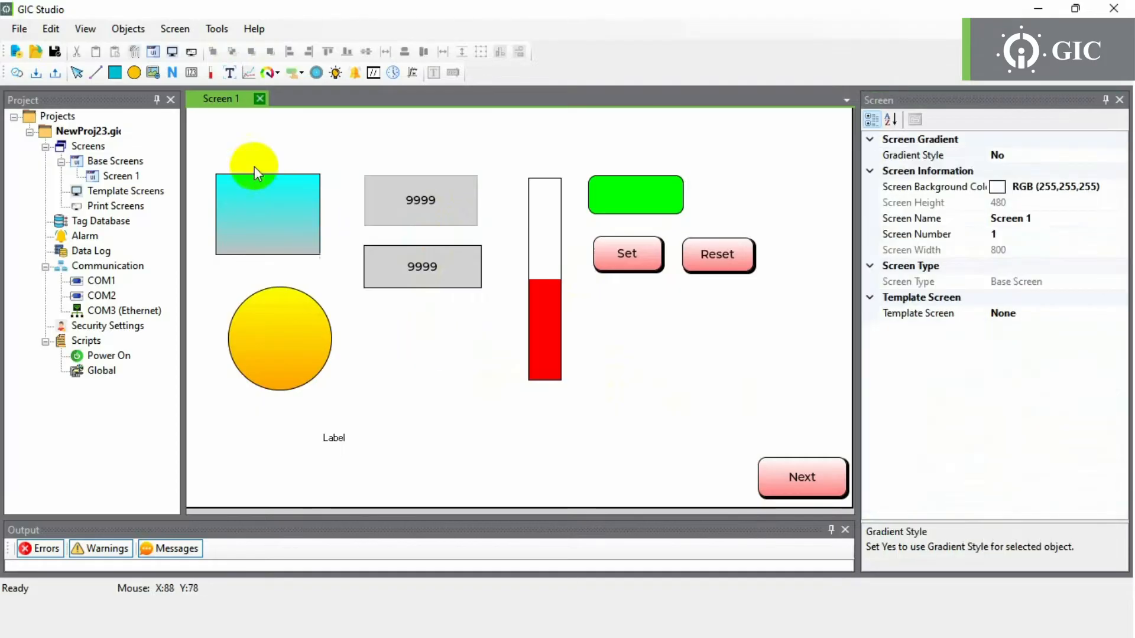
- Add base screen Screen 2 and fill it with a 723×398 alarm table
click(118, 164)
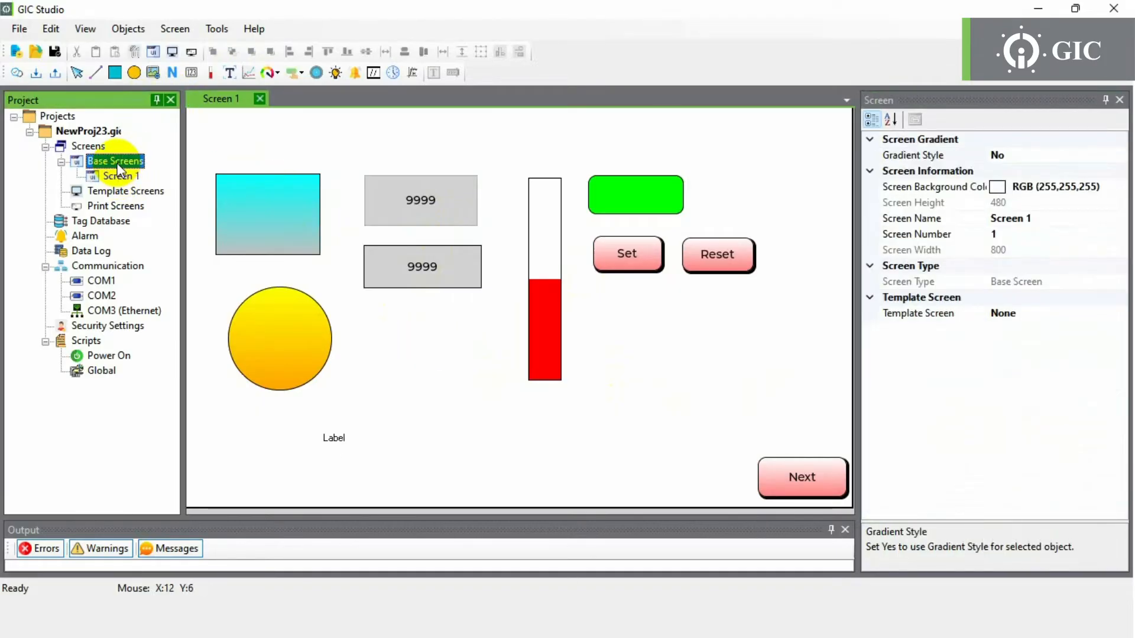
right_click(119, 167)
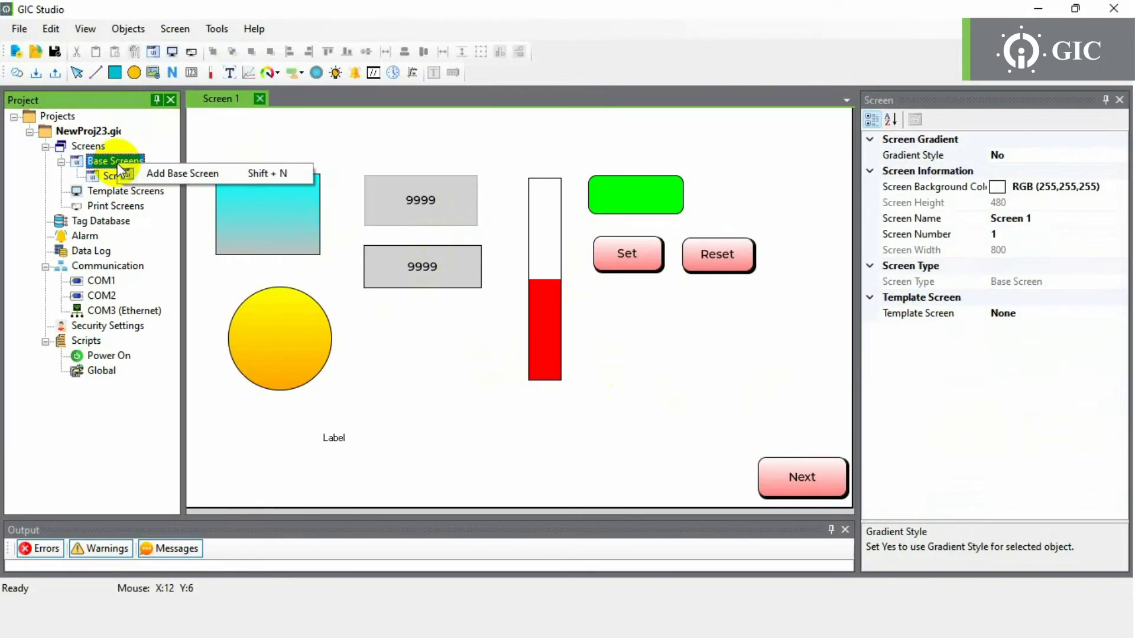
click(145, 173)
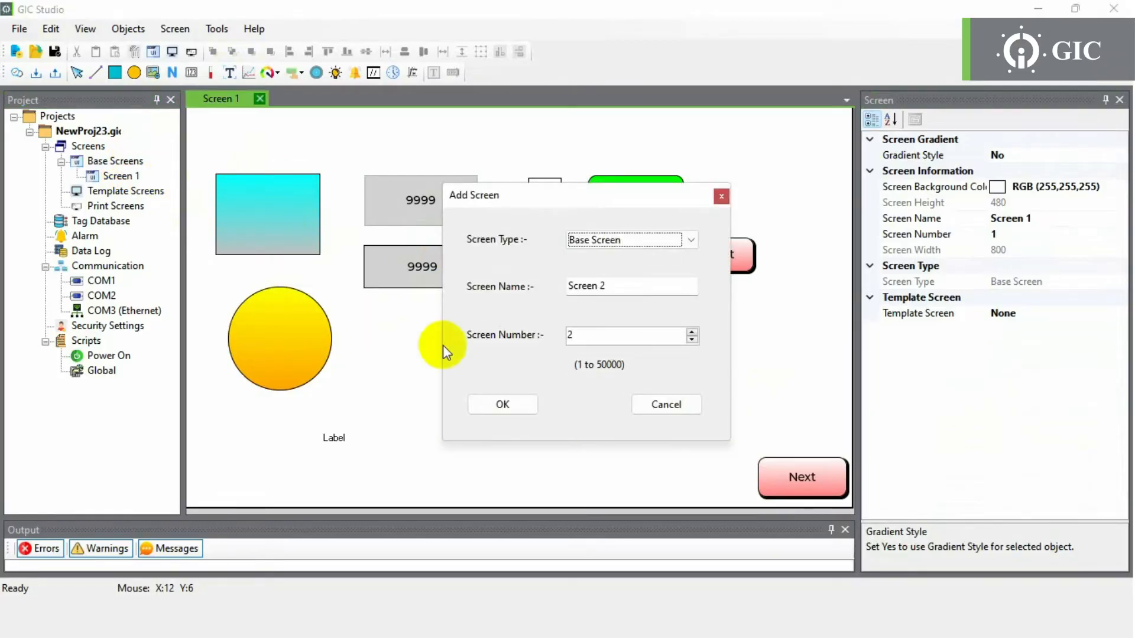
click(512, 406)
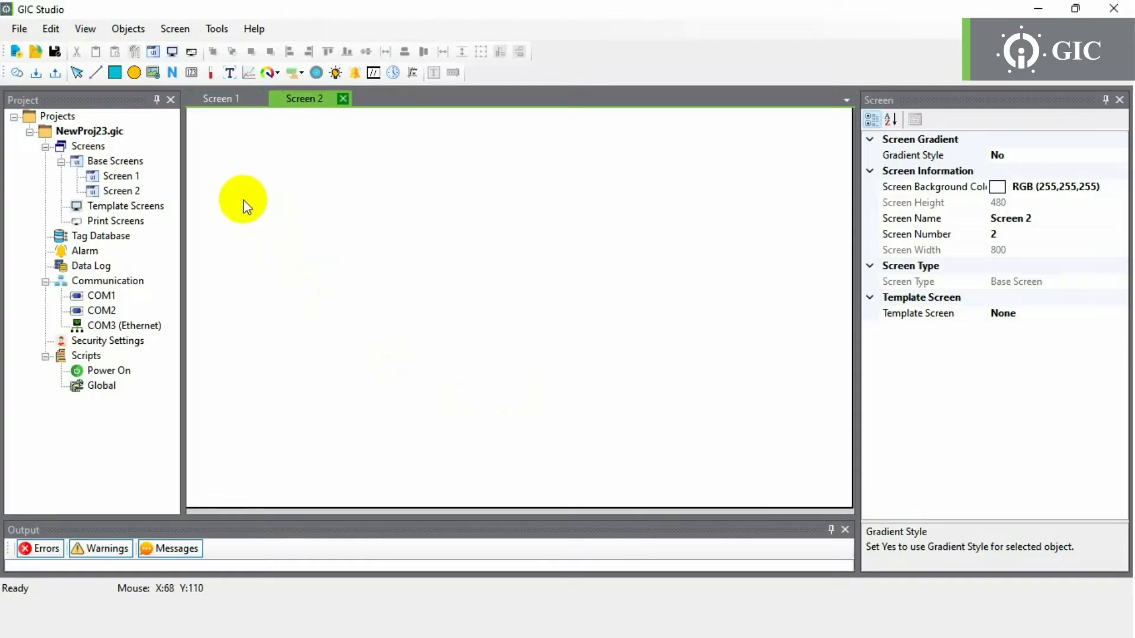
click(349, 76)
mouse_move(205, 129)
mouse_down()
mouse_move(299, 246)
mouse_move(431, 356)
mouse_move(611, 433)
mouse_move(827, 479)
mouse_up()
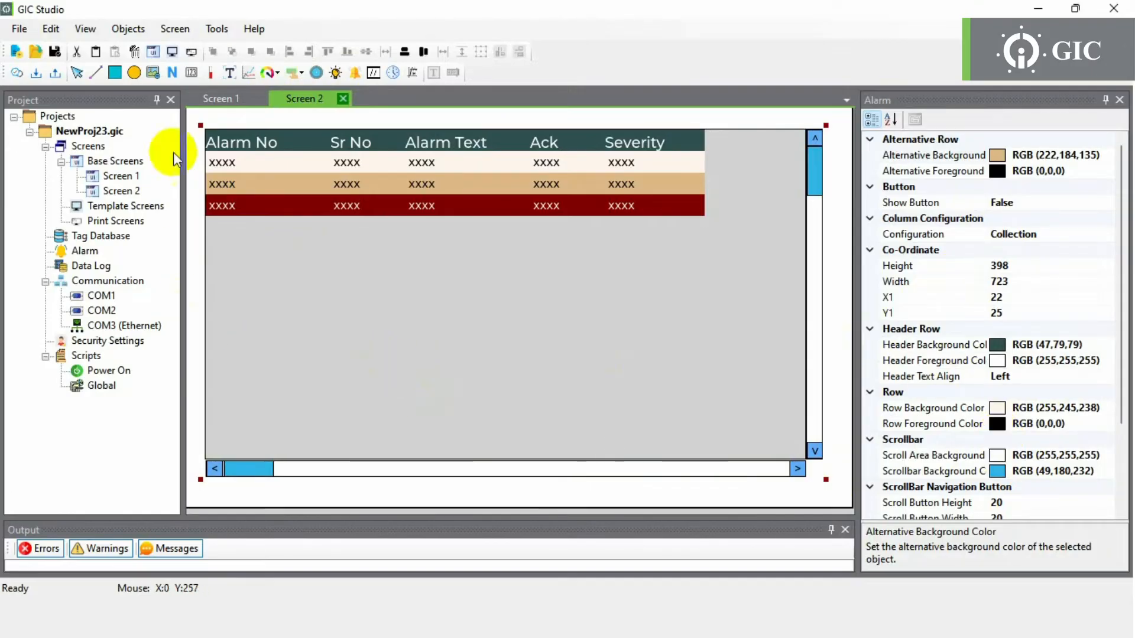
- Add a new base screen, Screen 3, to the project
right_click(110, 162)
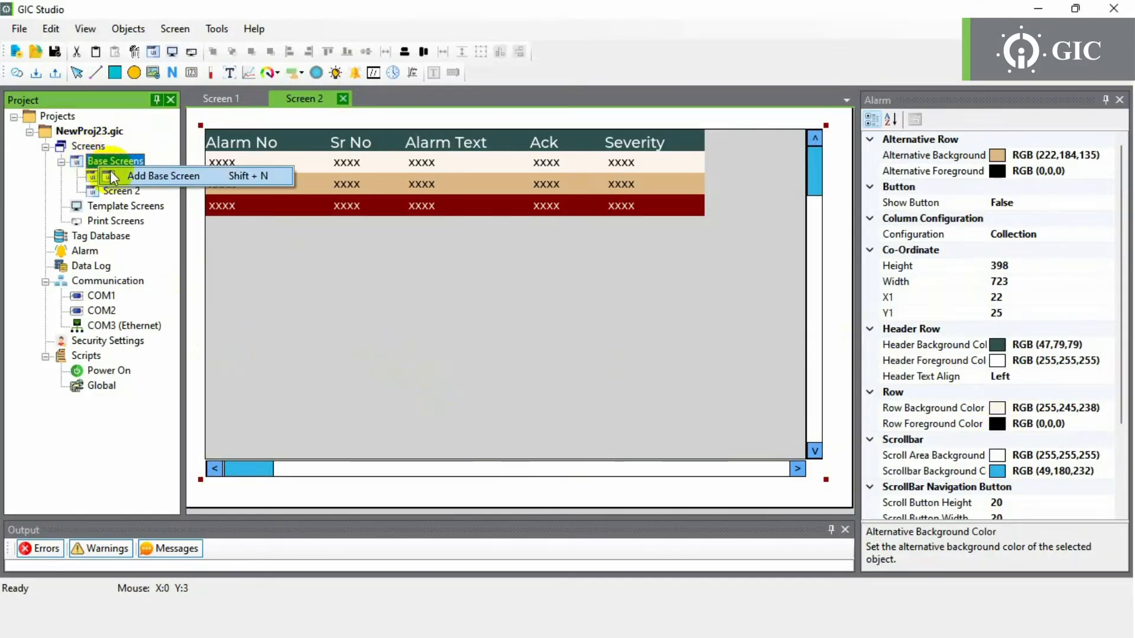
click(112, 176)
click(510, 408)
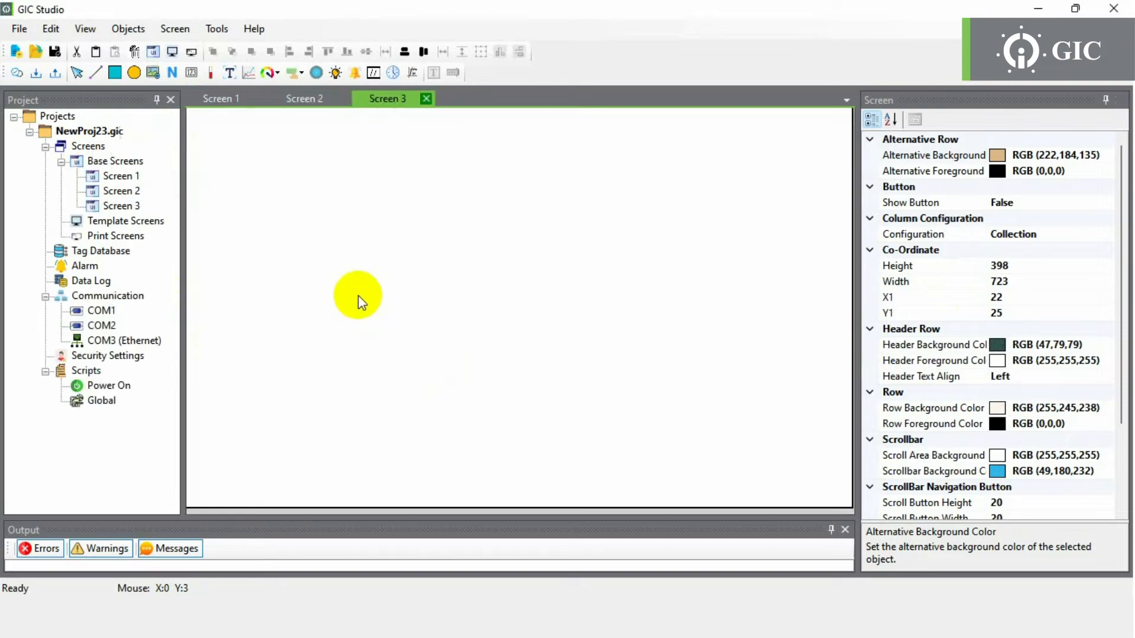
- Place a large Real Time Trend chart on Screen 3 and set its Number of Pens to 12
click(247, 74)
click(224, 147)
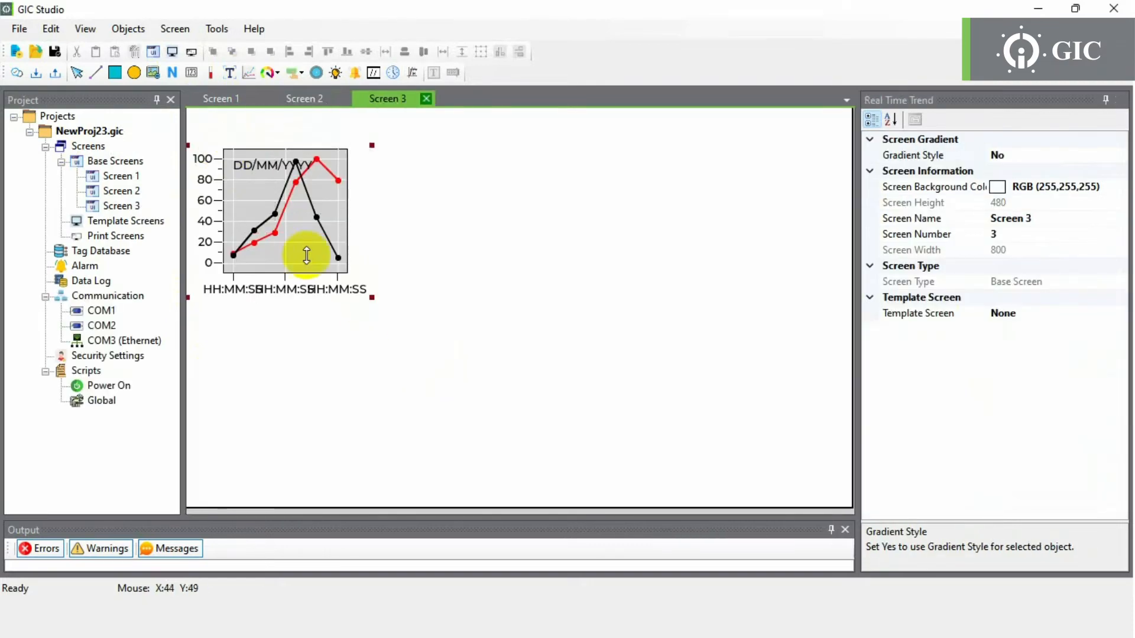
drag(373, 299, 807, 459)
drag(547, 325, 557, 324)
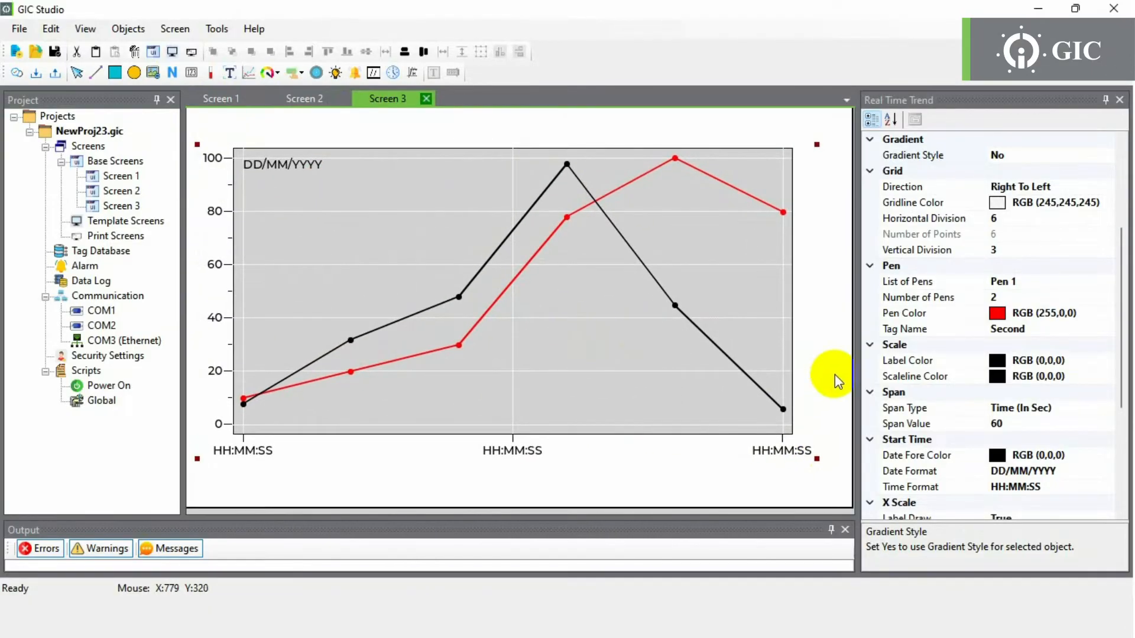
click(1036, 300)
text(12)
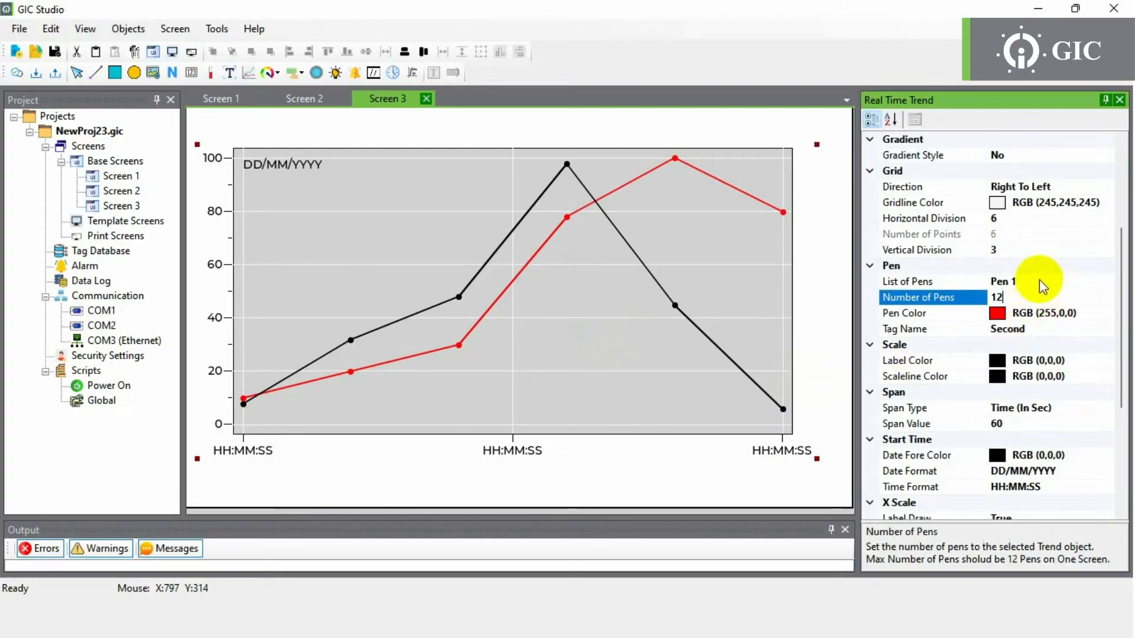
key(Return)
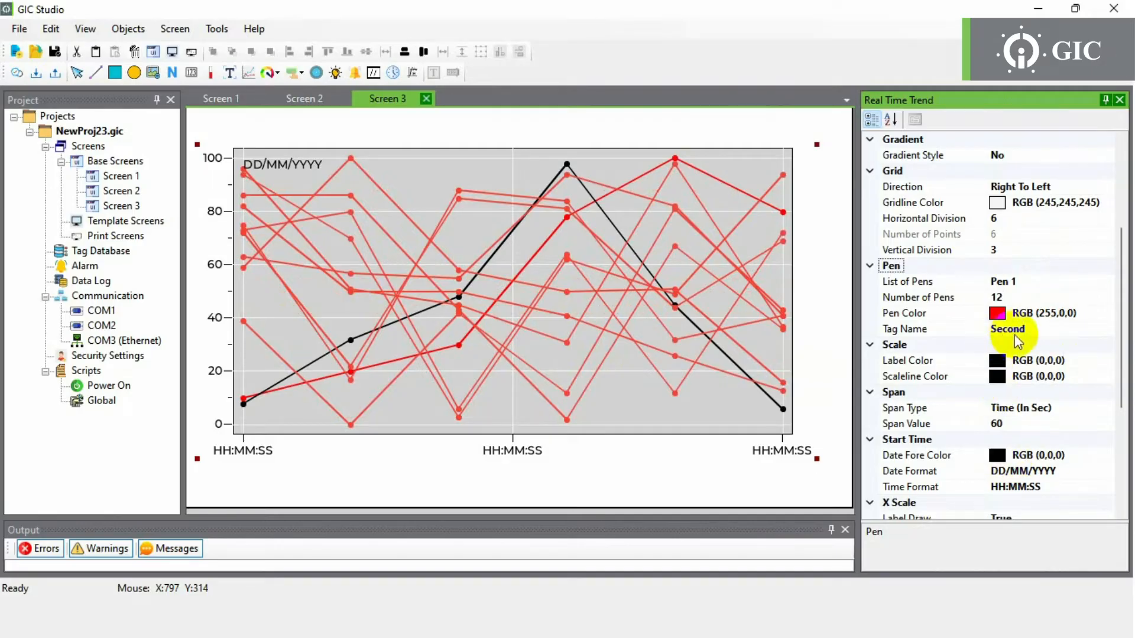
click(545, 486)
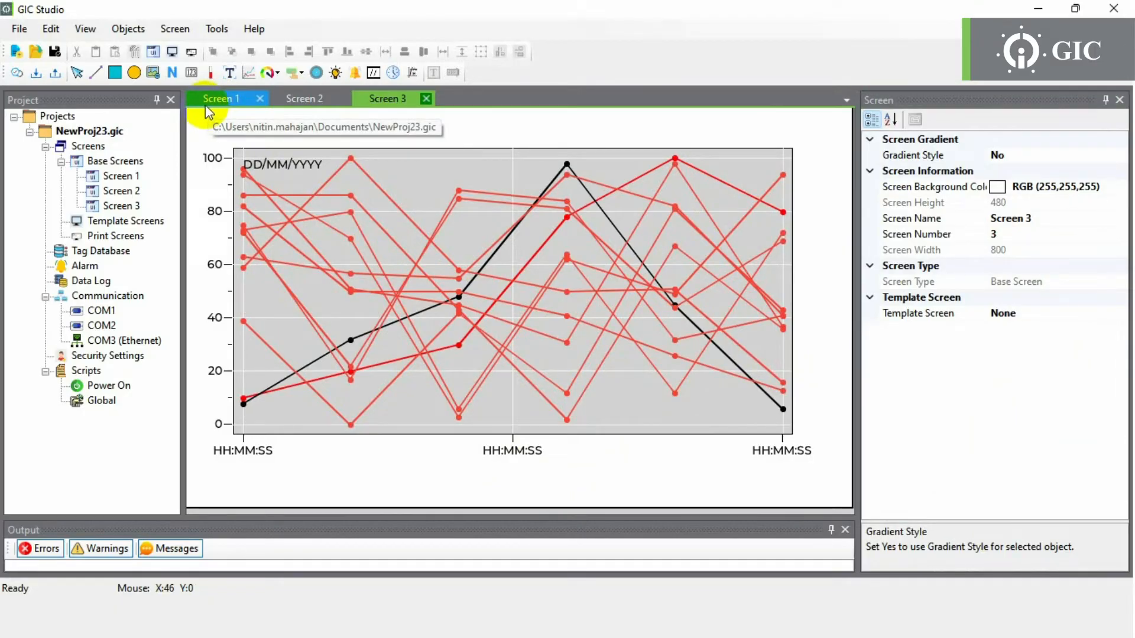
- Add another base screen, Screen 4
click(122, 161)
right_click(126, 162)
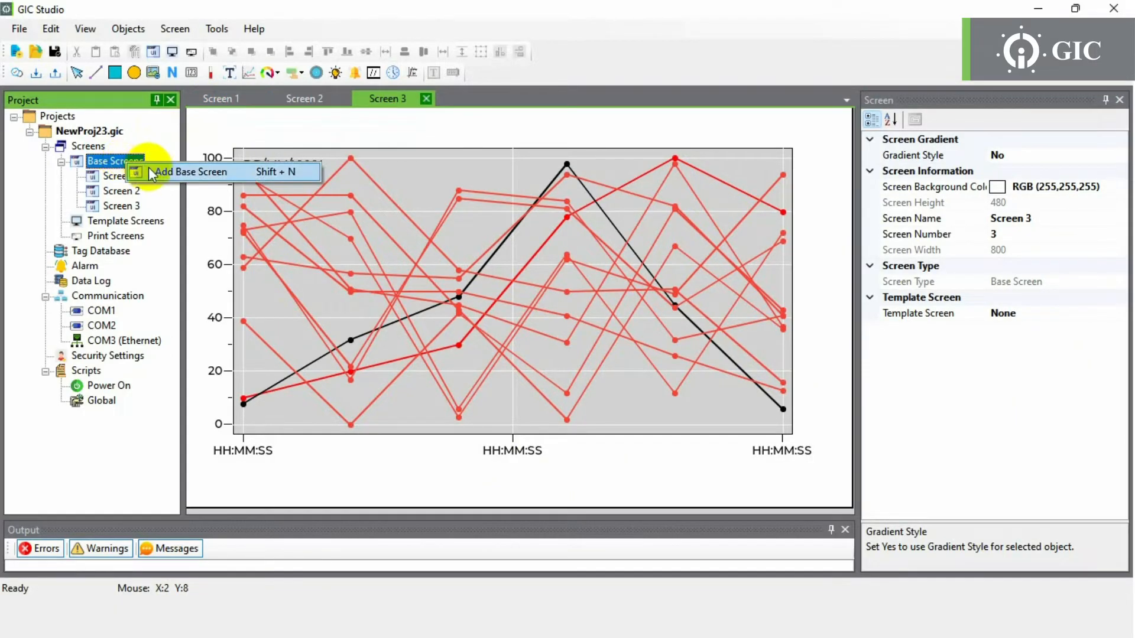
click(155, 169)
click(491, 409)
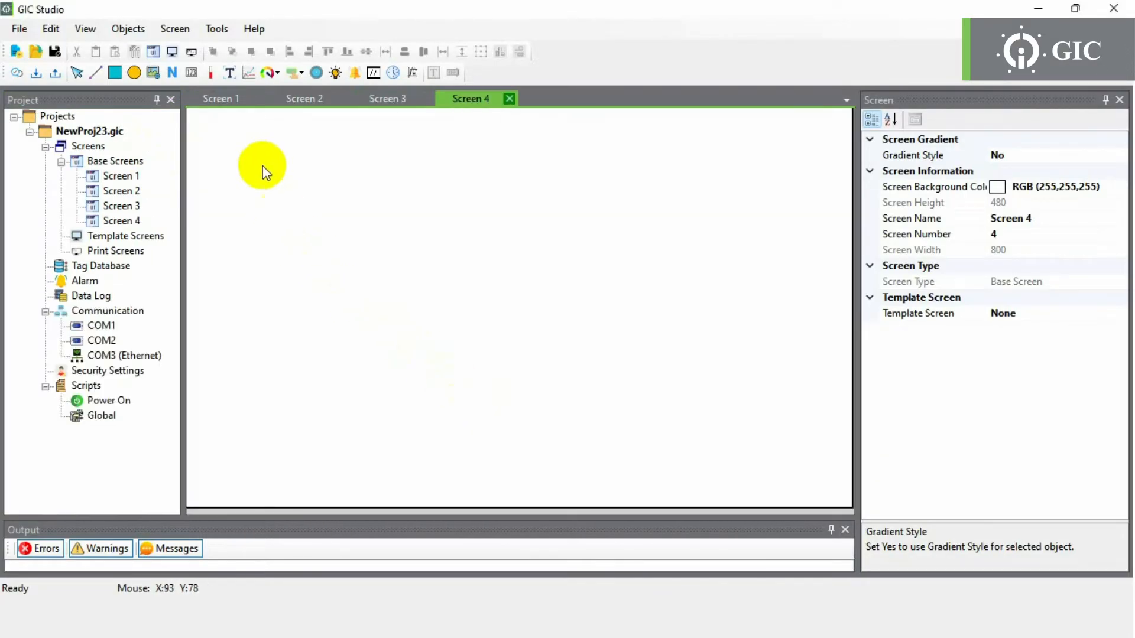
- Place a Historical Trend chart on Screen 4 and stretch it wide across the canvas
right_click(260, 176)
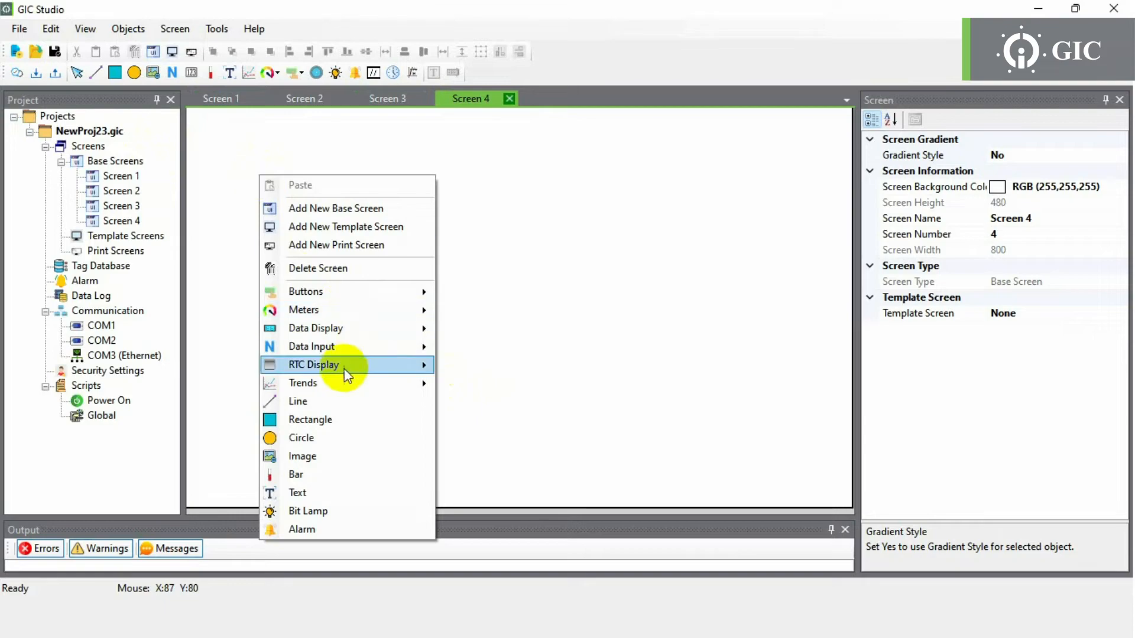
mouse_move(411, 392)
click(455, 401)
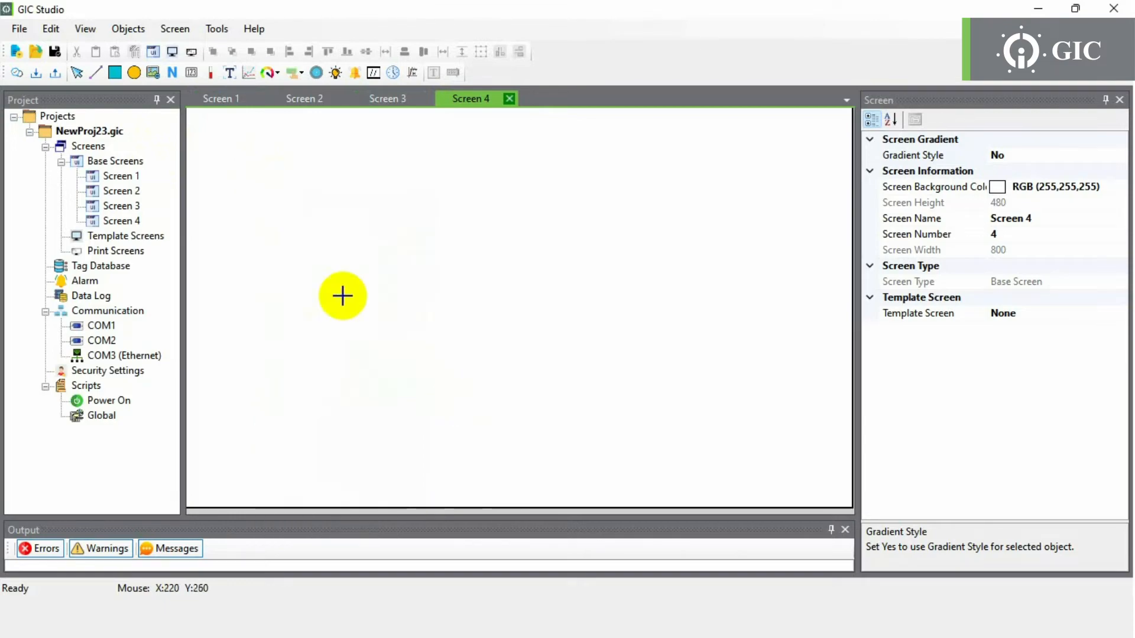
click(218, 152)
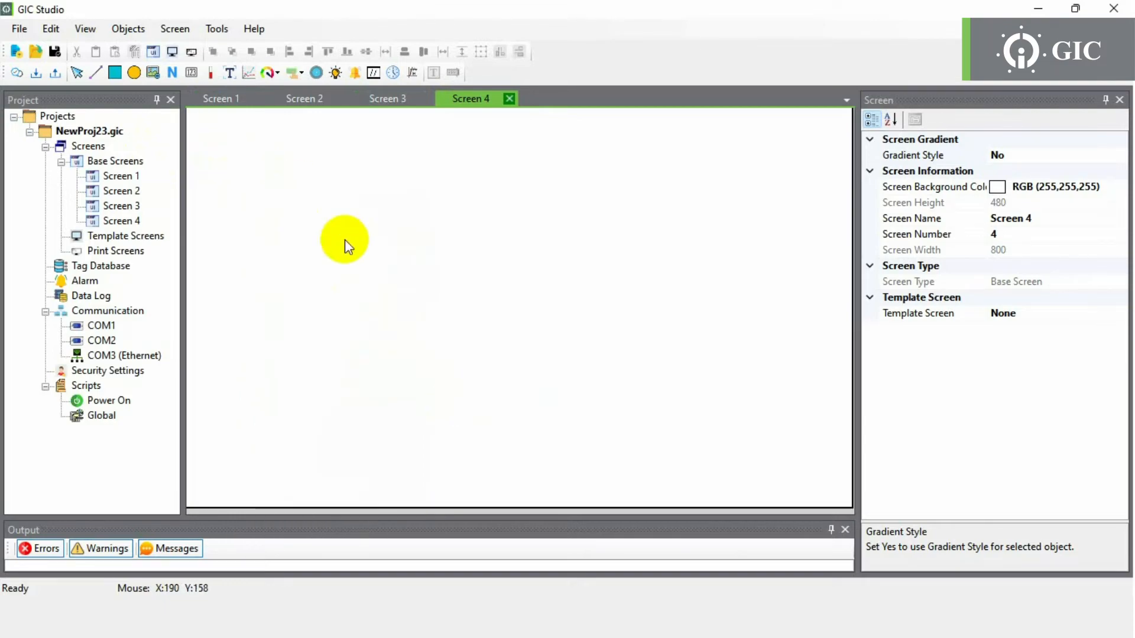
right_click(264, 180)
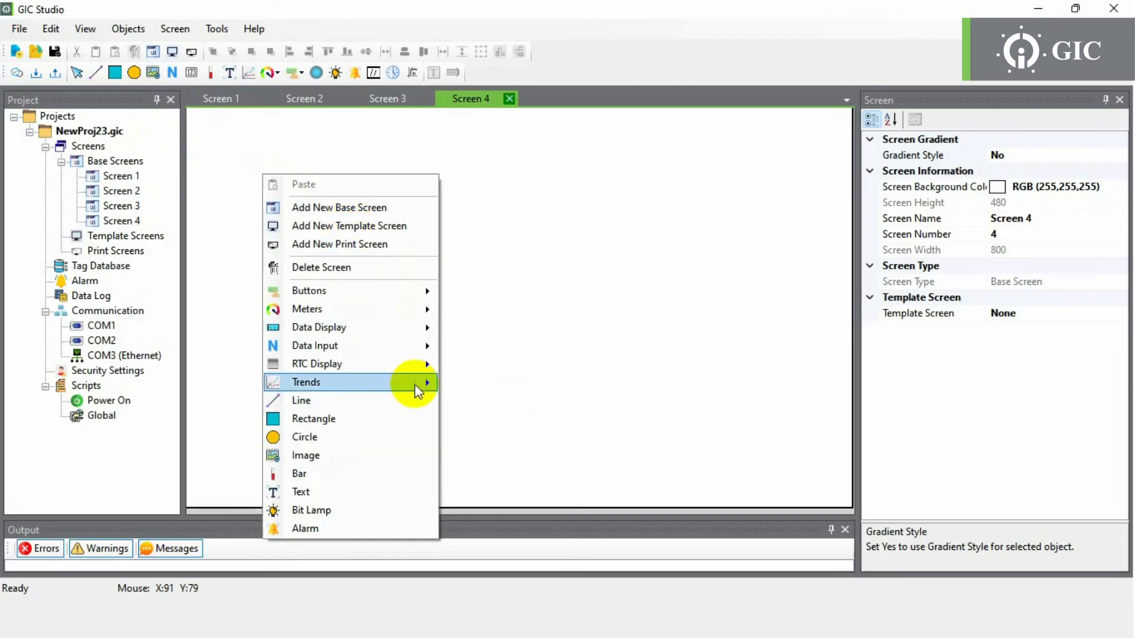
mouse_move(416, 384)
click(477, 402)
click(283, 190)
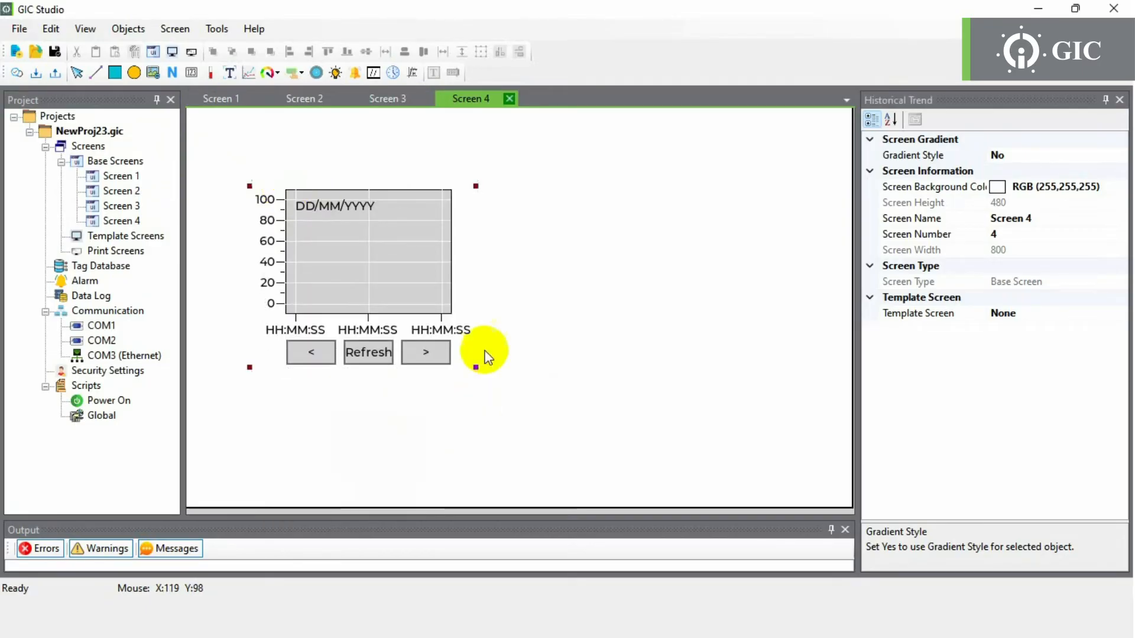
drag(476, 369, 756, 432)
drag(572, 332, 522, 293)
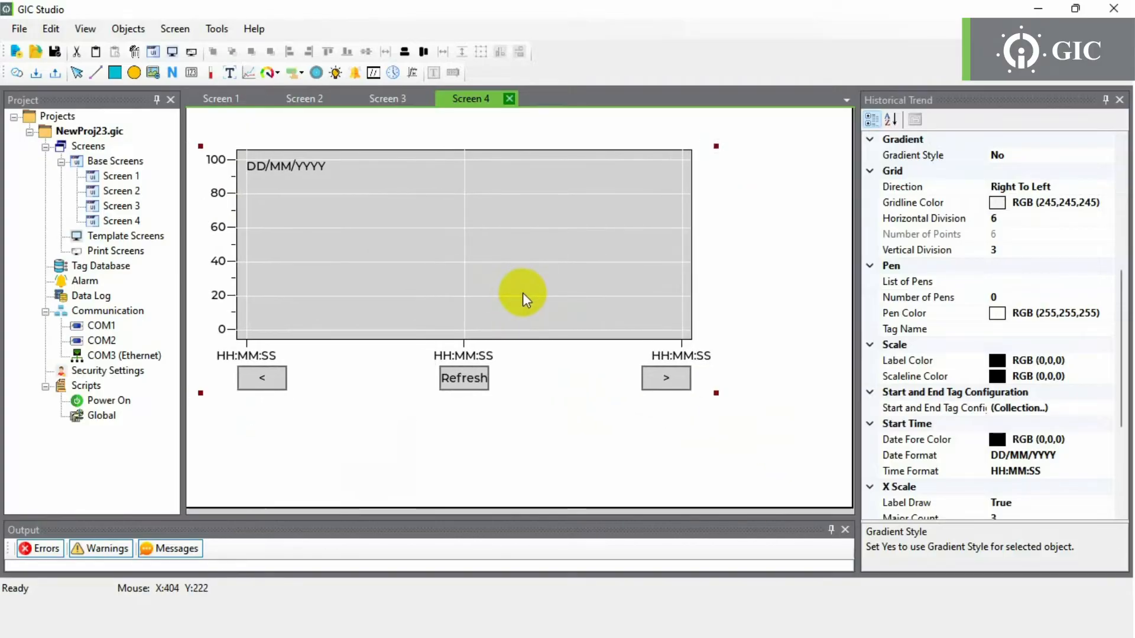
drag(717, 394, 824, 445)
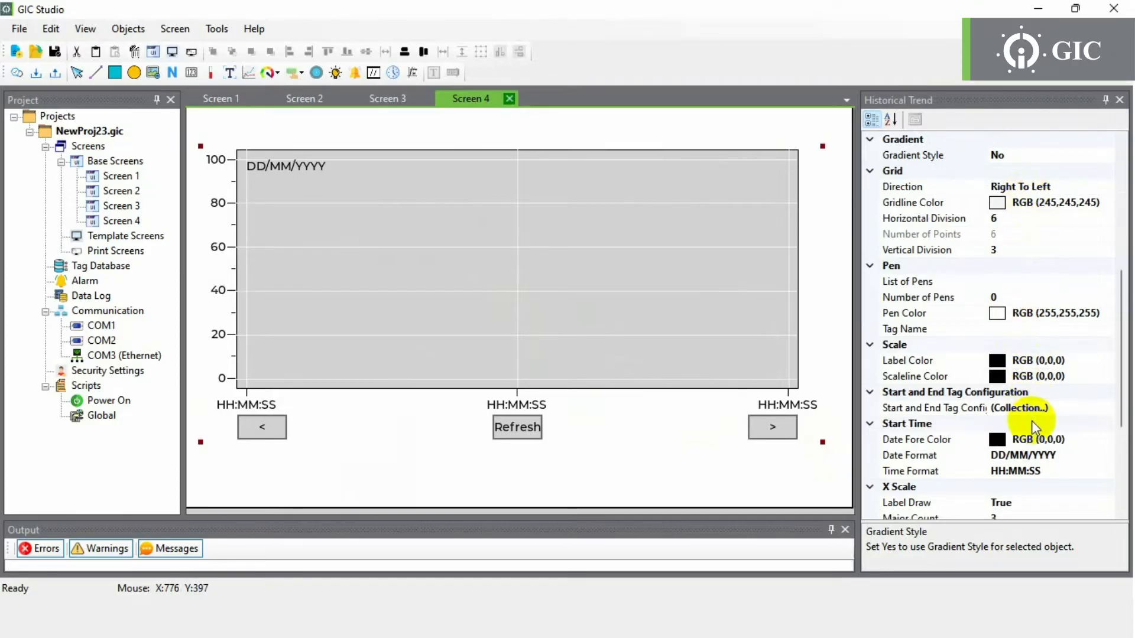
click(554, 482)
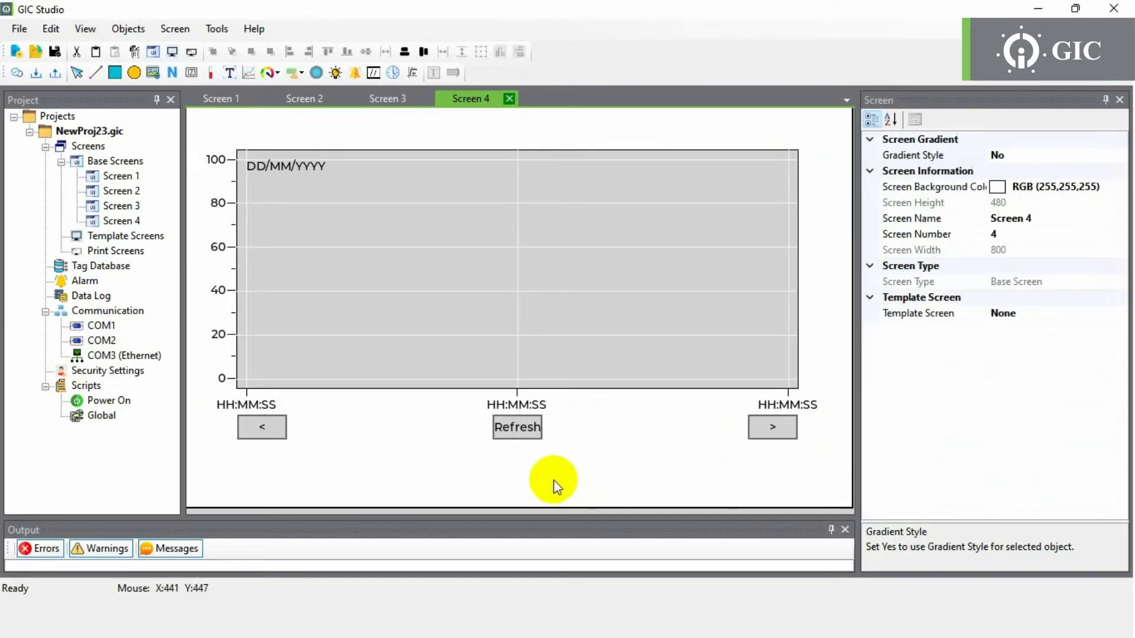
- Add a new template screen, Template Screen 1
click(124, 237)
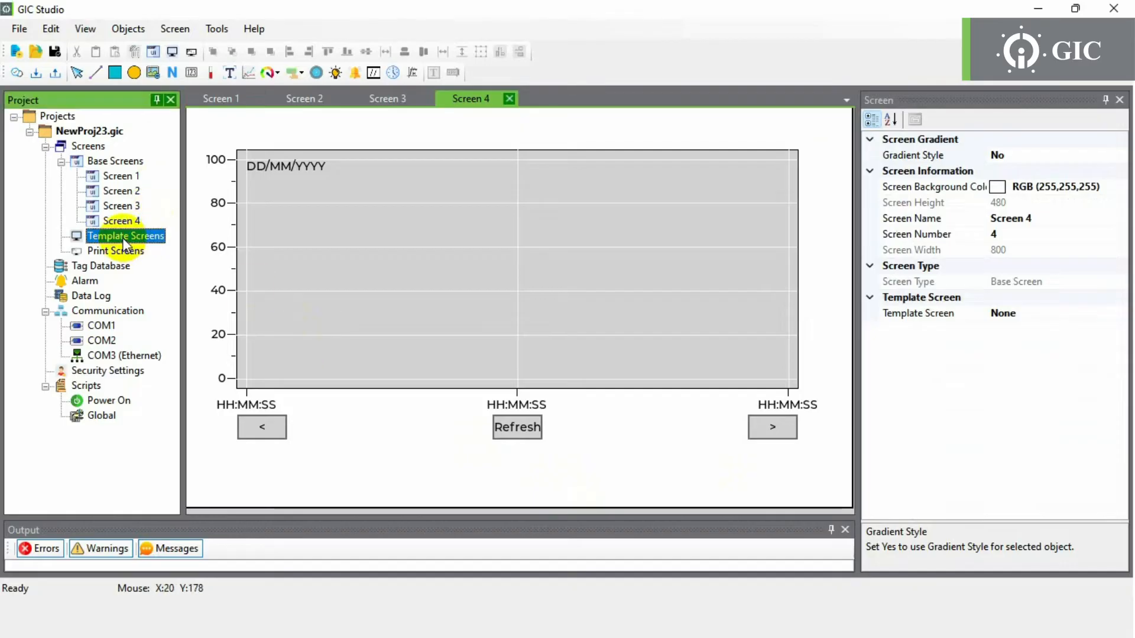
right_click(123, 237)
click(177, 246)
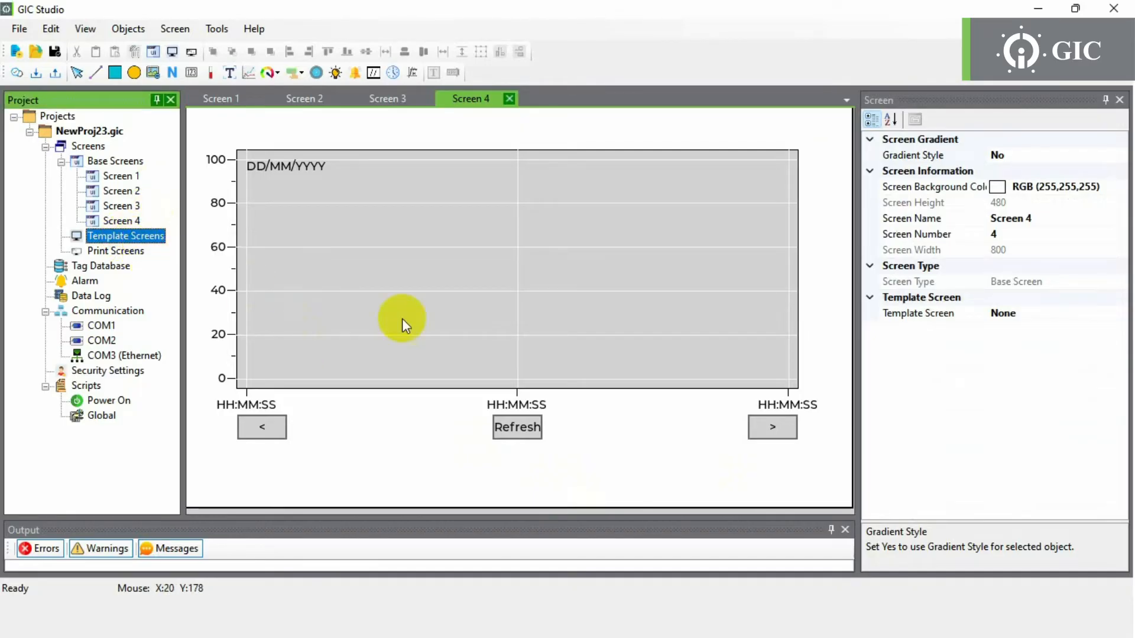
click(508, 406)
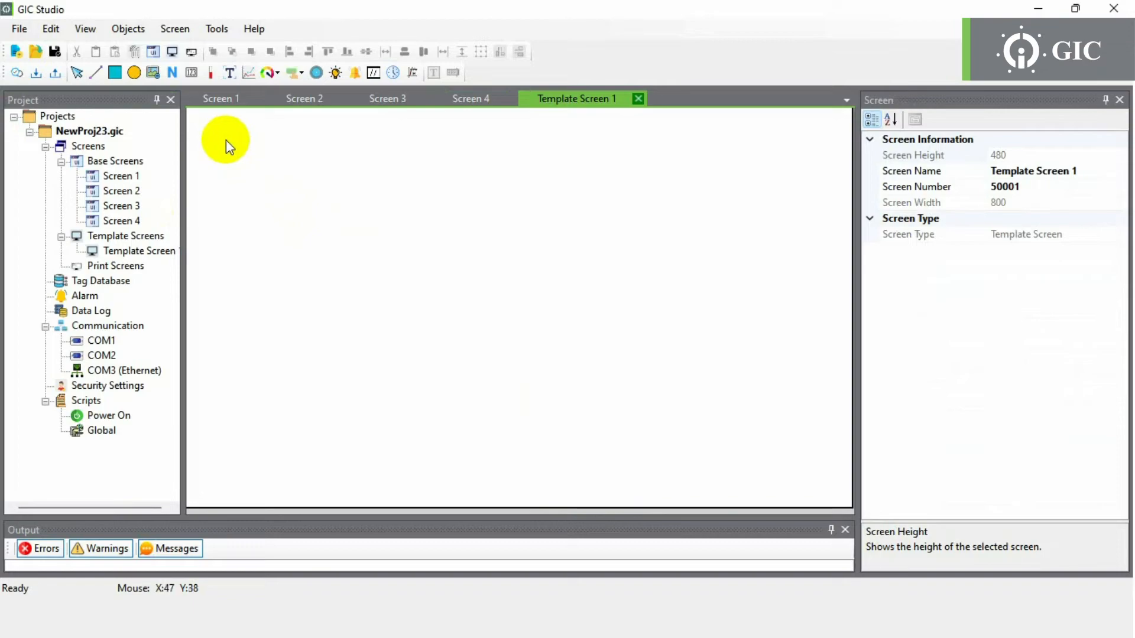
- Put a date display at the top-left and a time display at the top-right
click(373, 72)
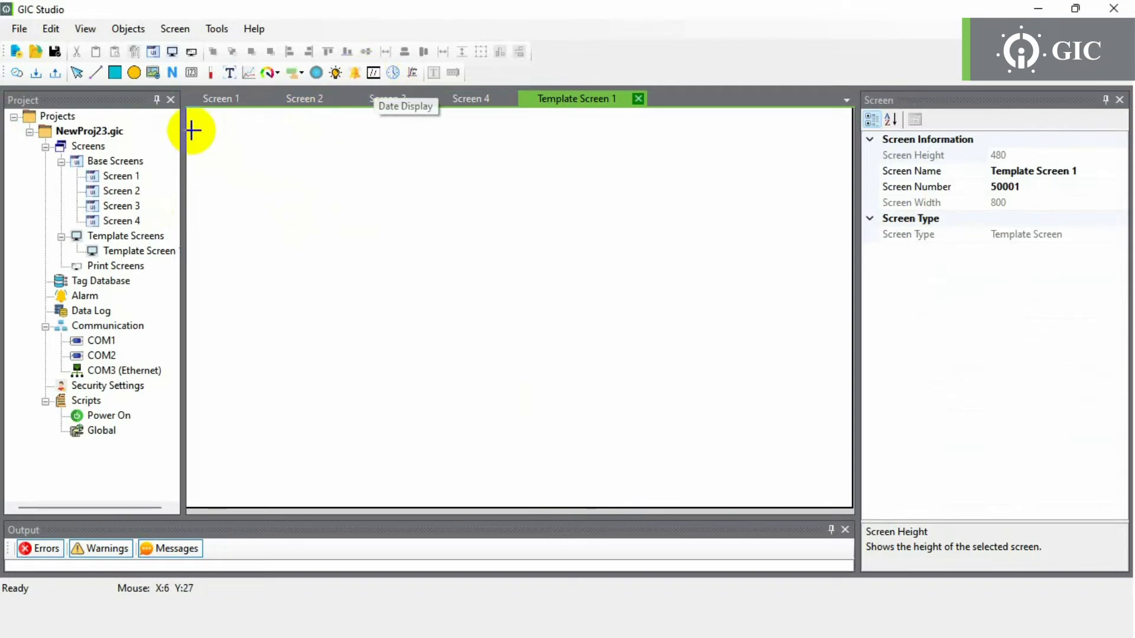
click(246, 144)
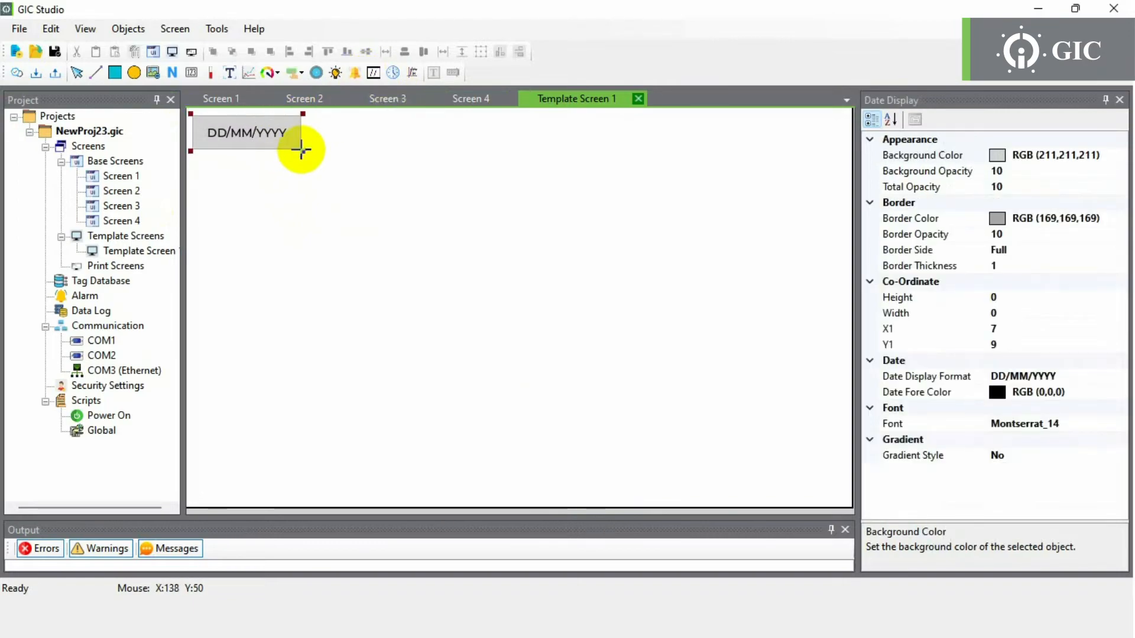
click(364, 129)
click(390, 75)
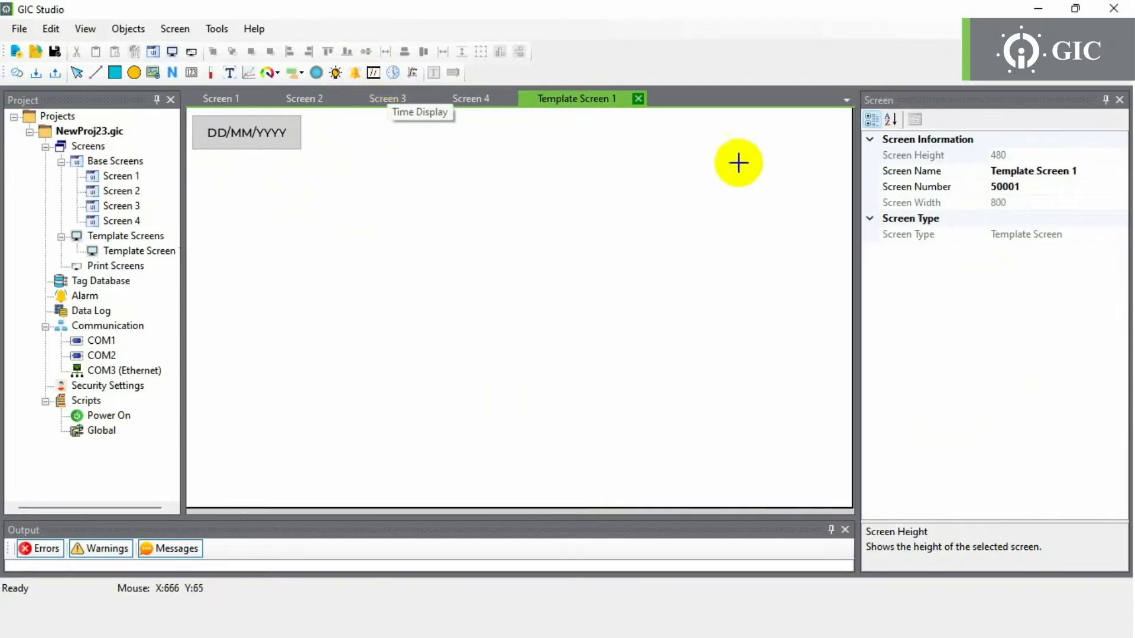
drag(719, 119, 839, 155)
- Set Screen 1's Template Screen property to Template Screen 1
click(622, 193)
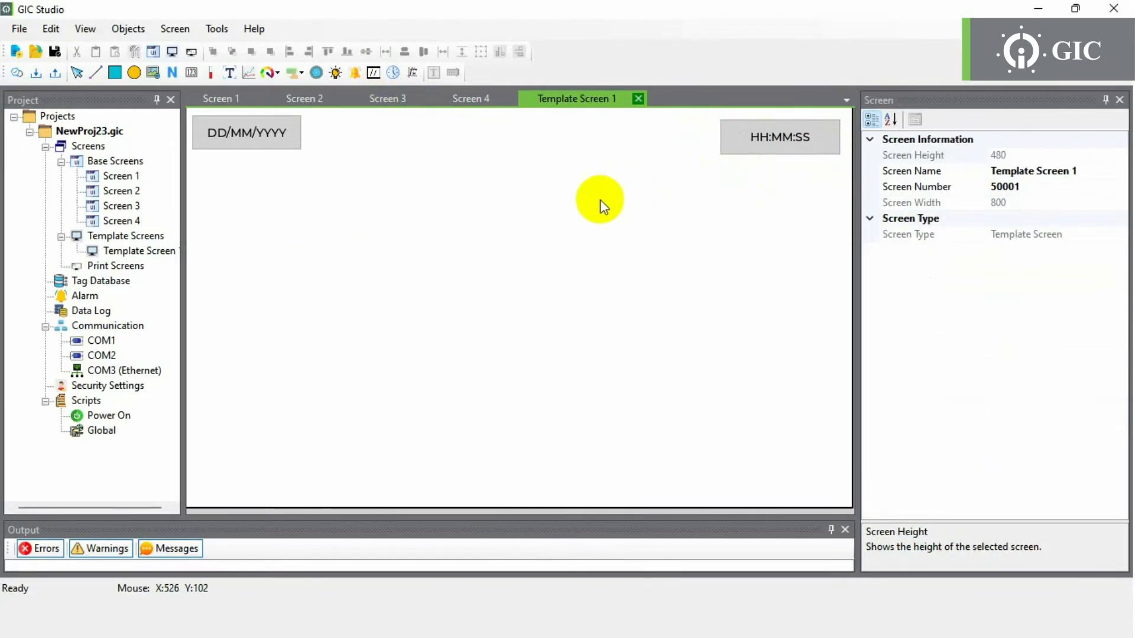
click(230, 100)
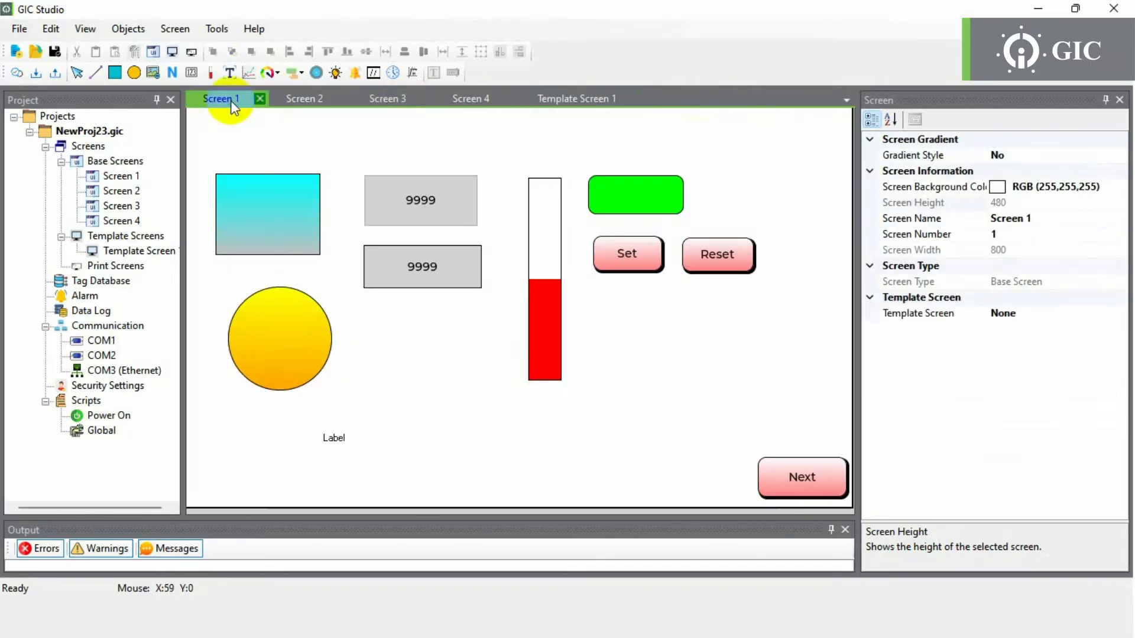
click(1106, 314)
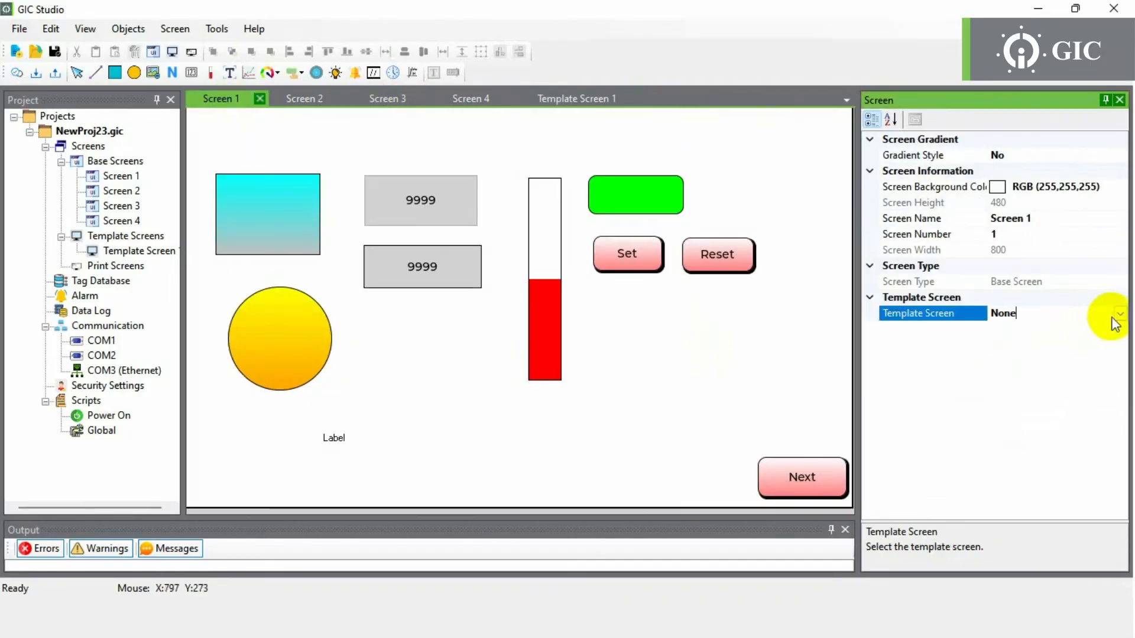
click(1119, 314)
click(1055, 344)
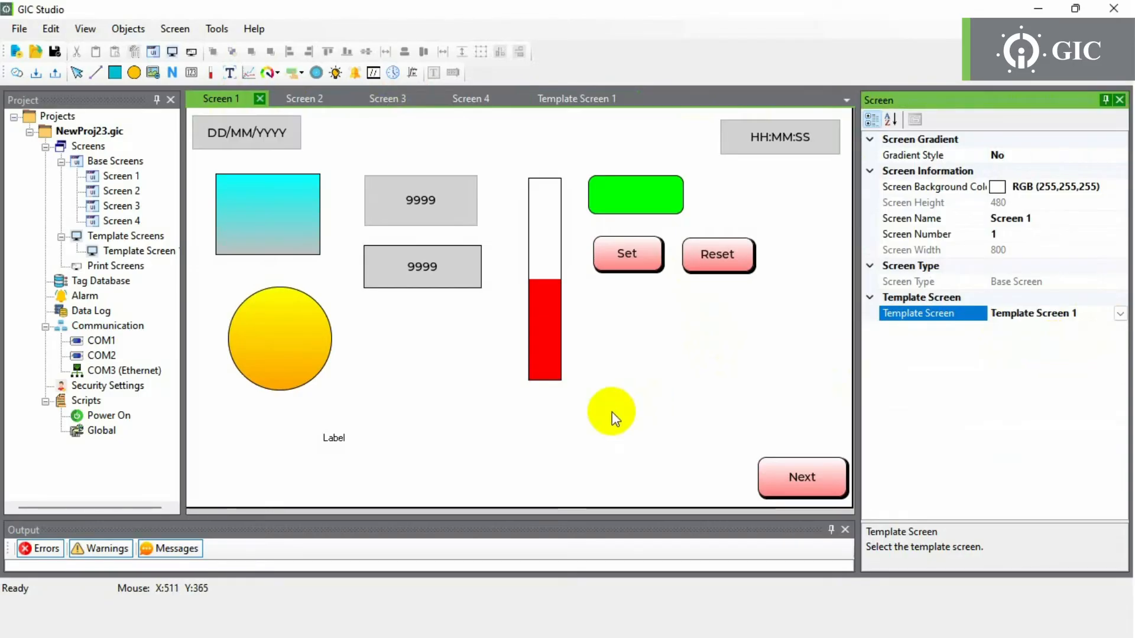
- Add Print Screen 1 and set its Number Of Chars In Row to 30
right_click(98, 265)
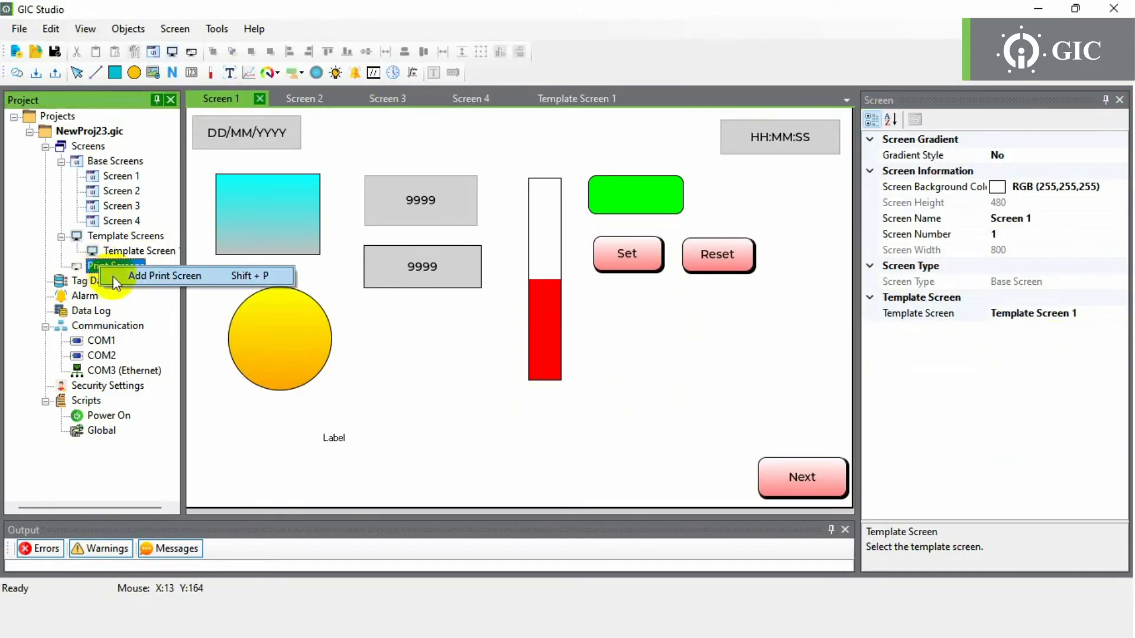
click(120, 276)
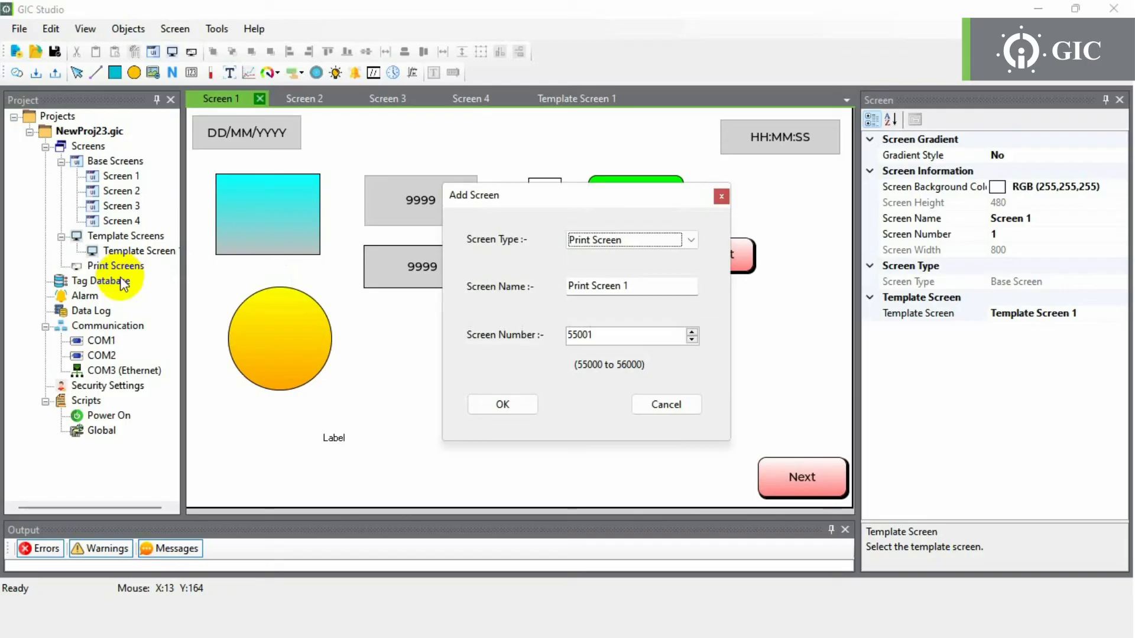
click(500, 405)
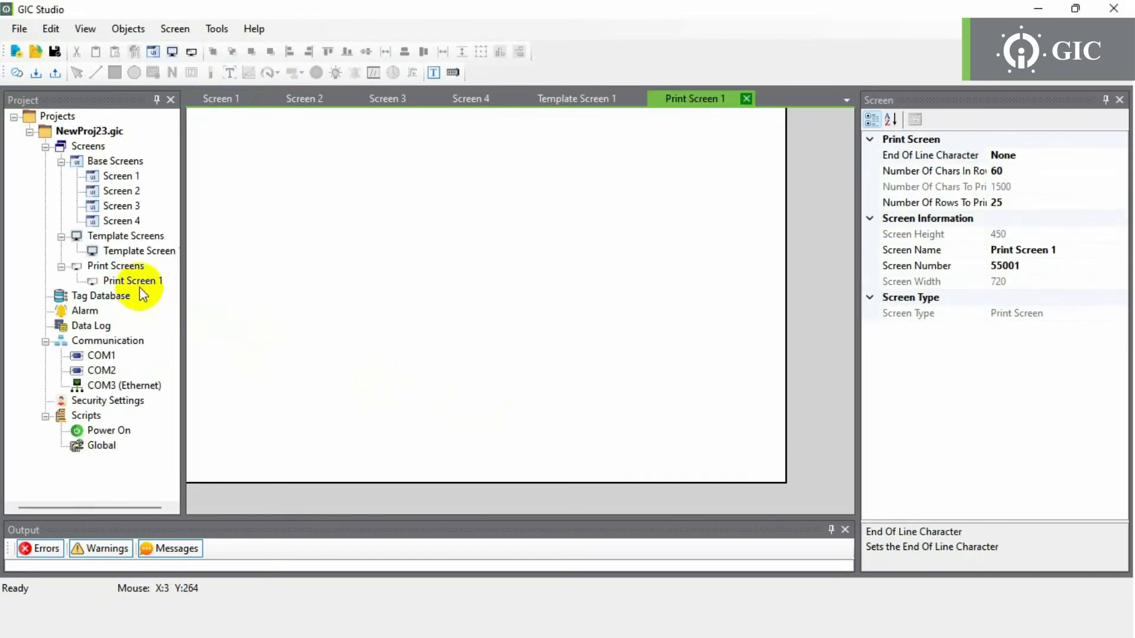
click(132, 281)
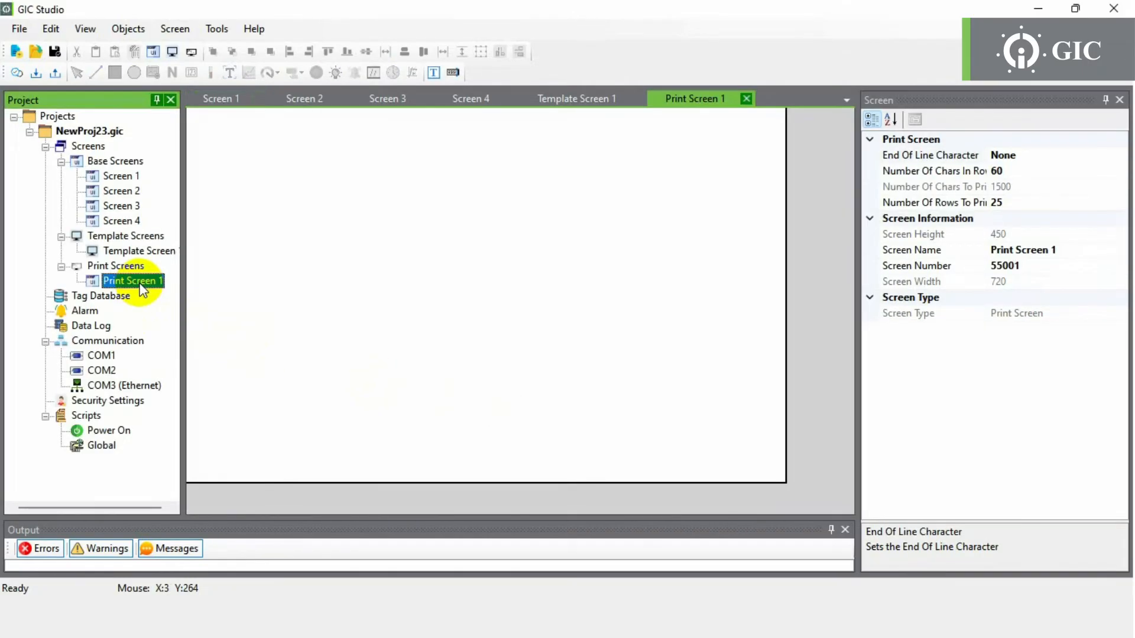
click(293, 285)
click(1044, 170)
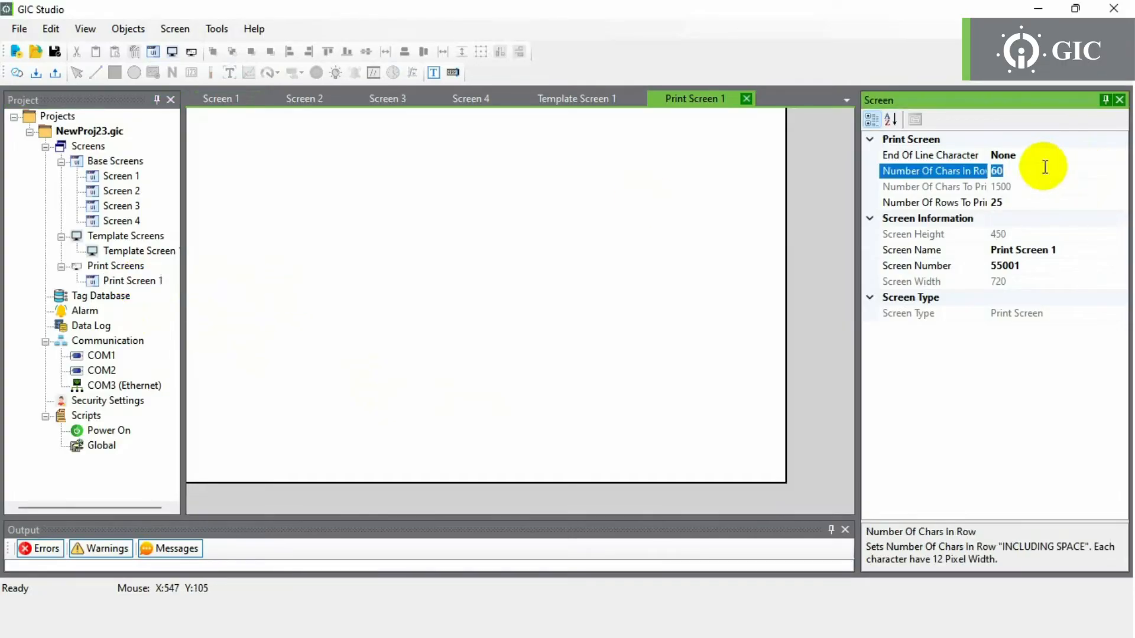
text(30)
key(Return)
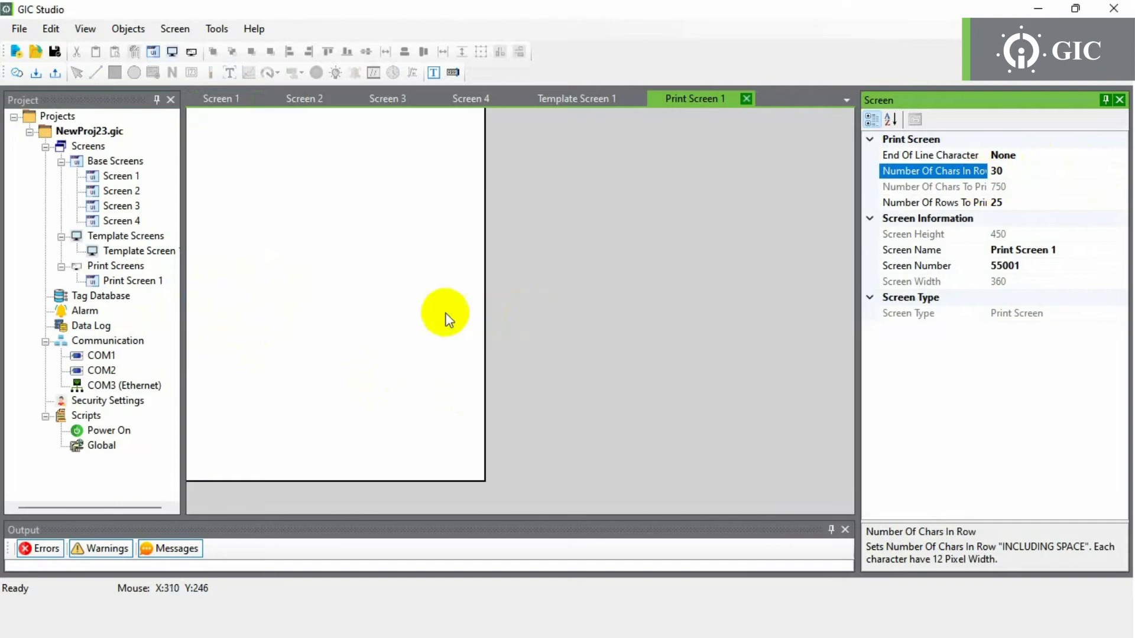
- Place a TEXT label and a 9999 numeric display side by side near the top-left
click(433, 73)
click(225, 180)
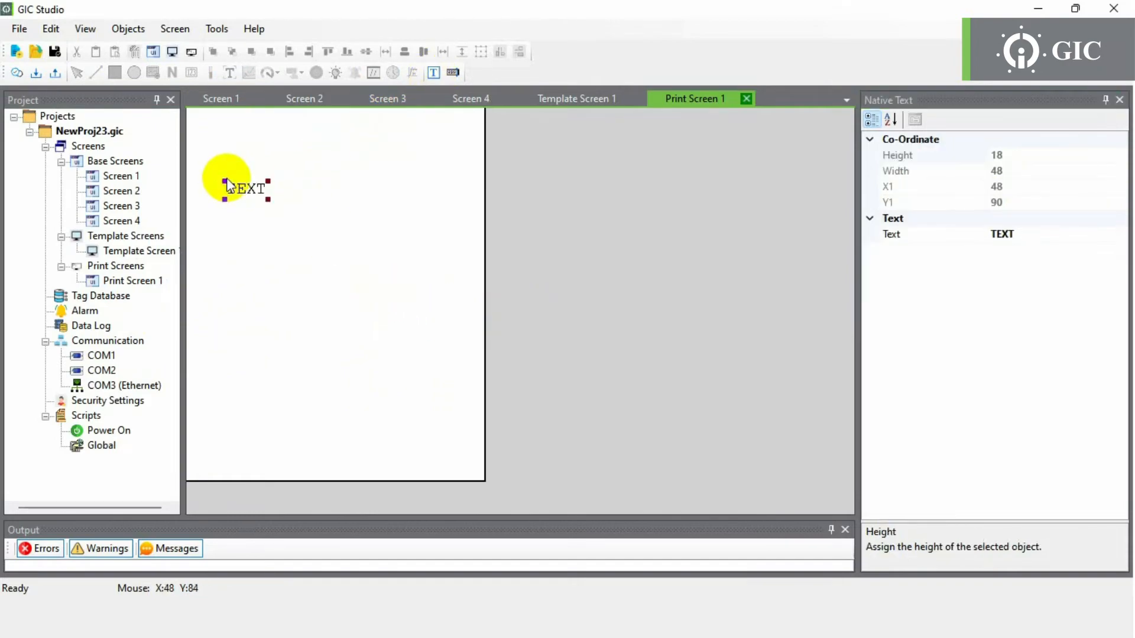
click(452, 73)
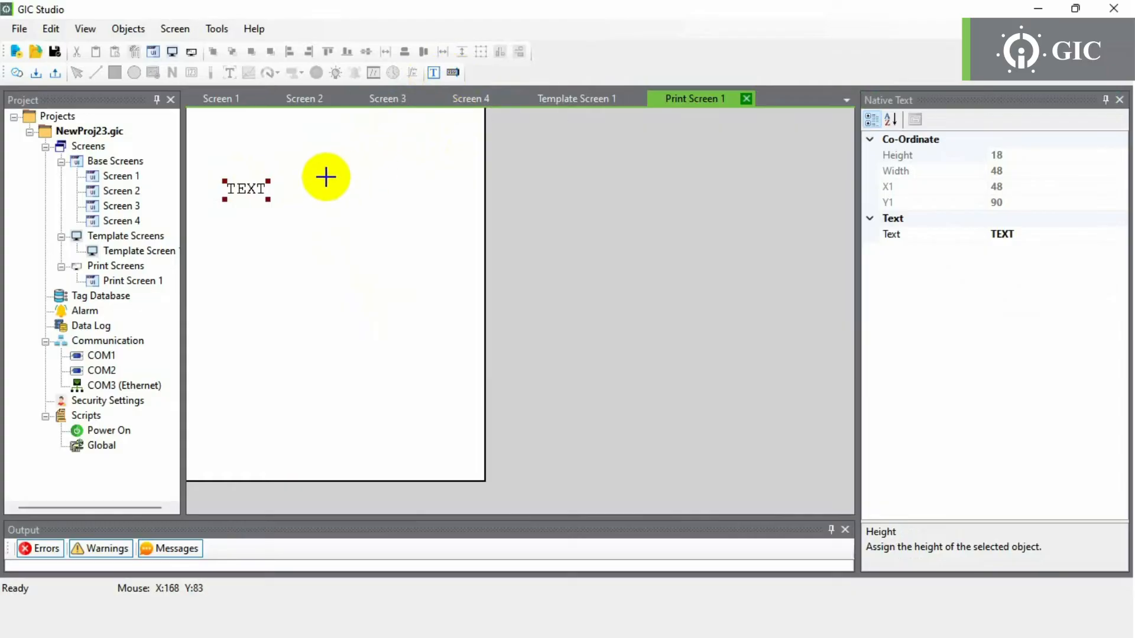
click(326, 177)
click(261, 233)
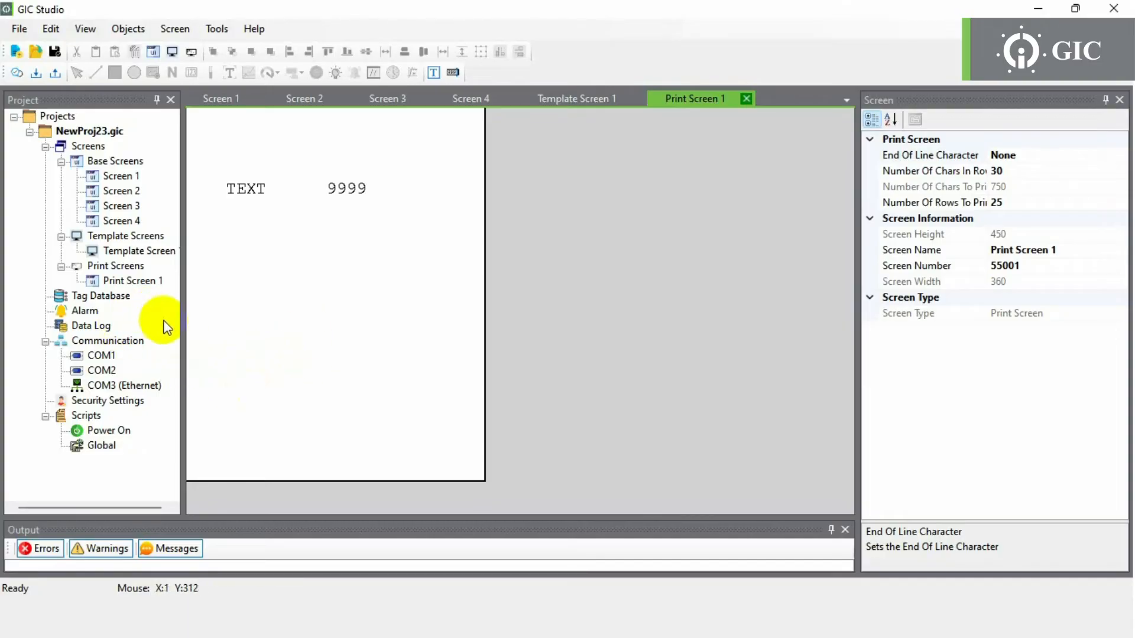
click(100, 297)
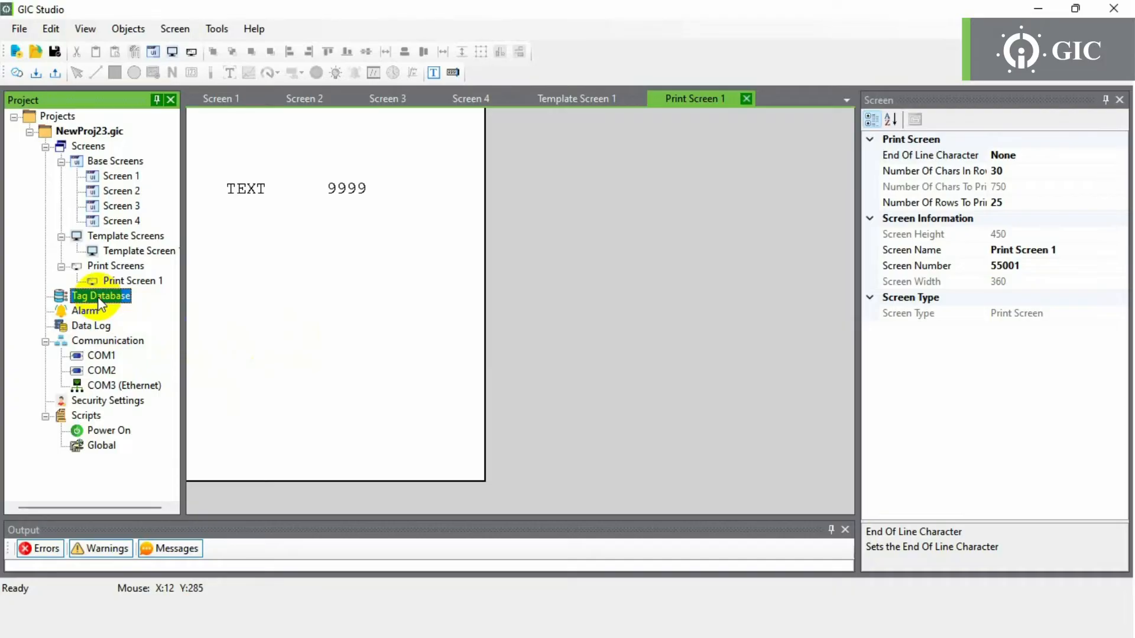
- Add a BOOL tag named Start_PB on internal memory to the Tag Database
double_click(98, 297)
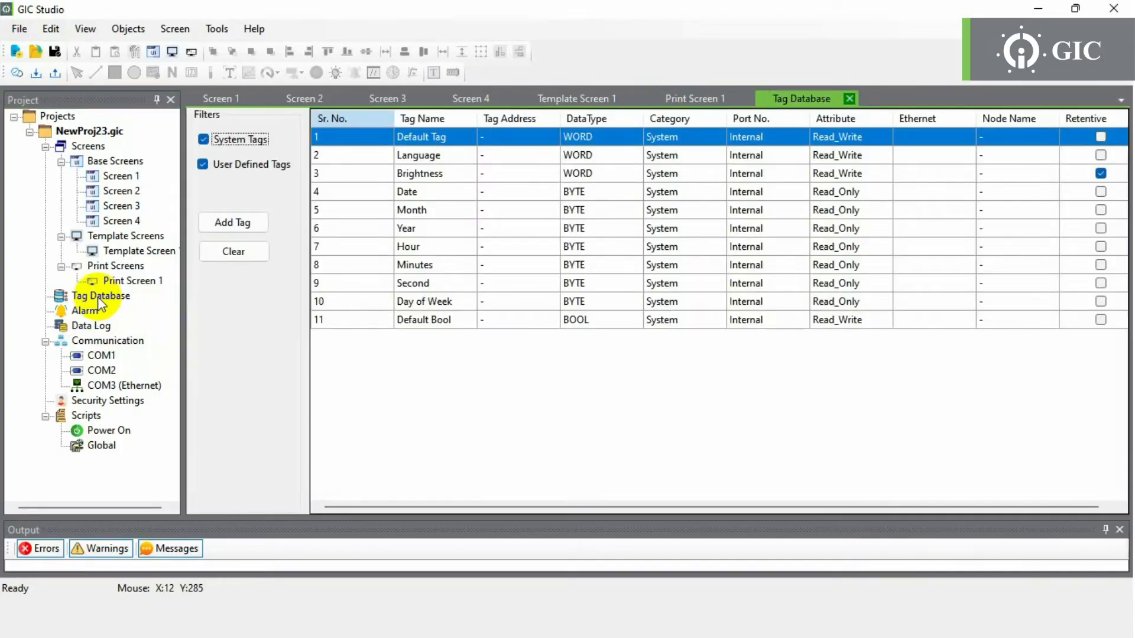
right_click(442, 264)
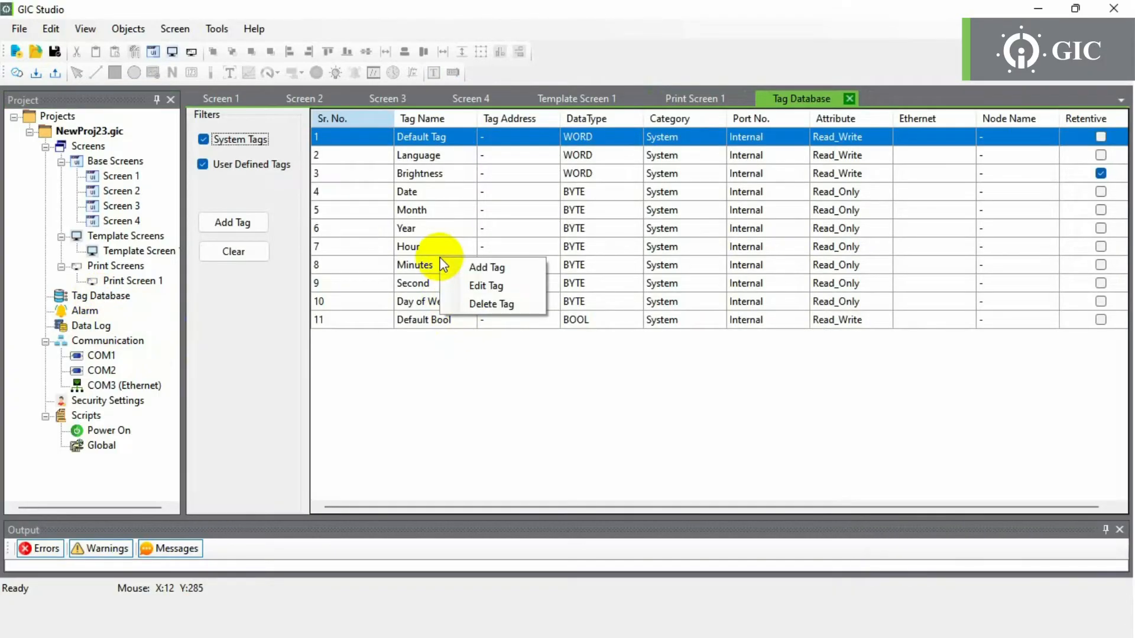
click(465, 269)
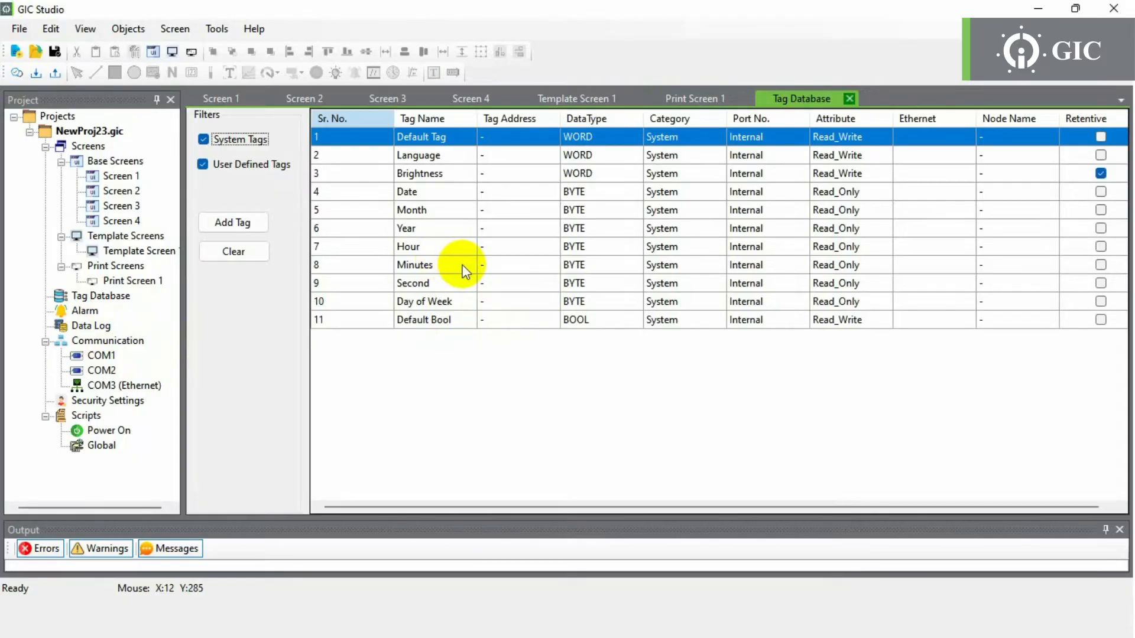
click(552, 123)
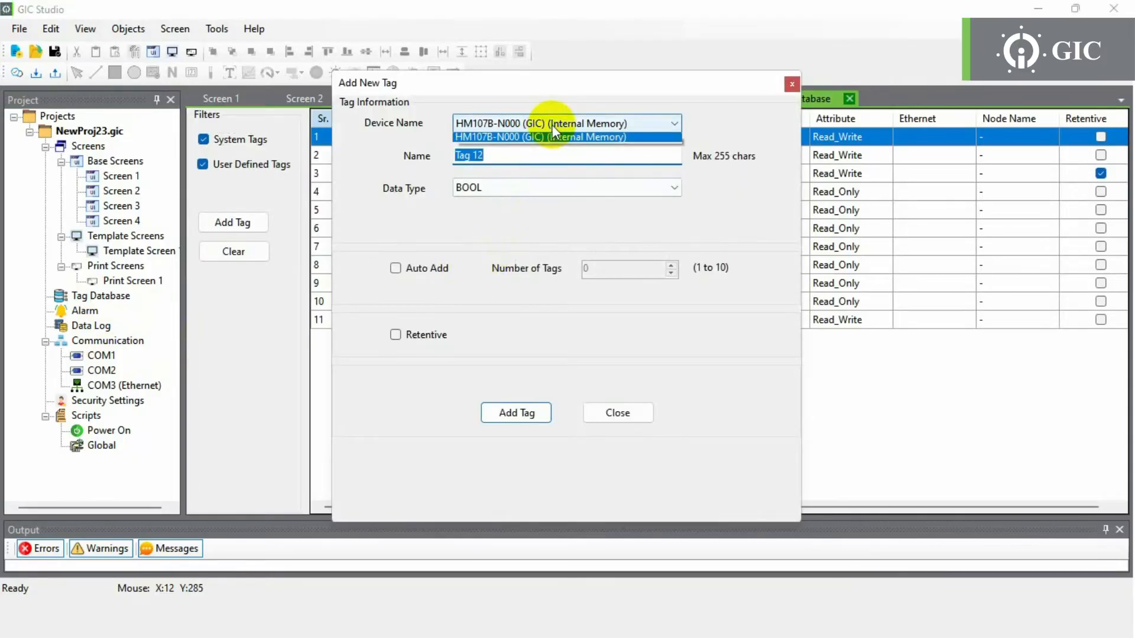
click(552, 127)
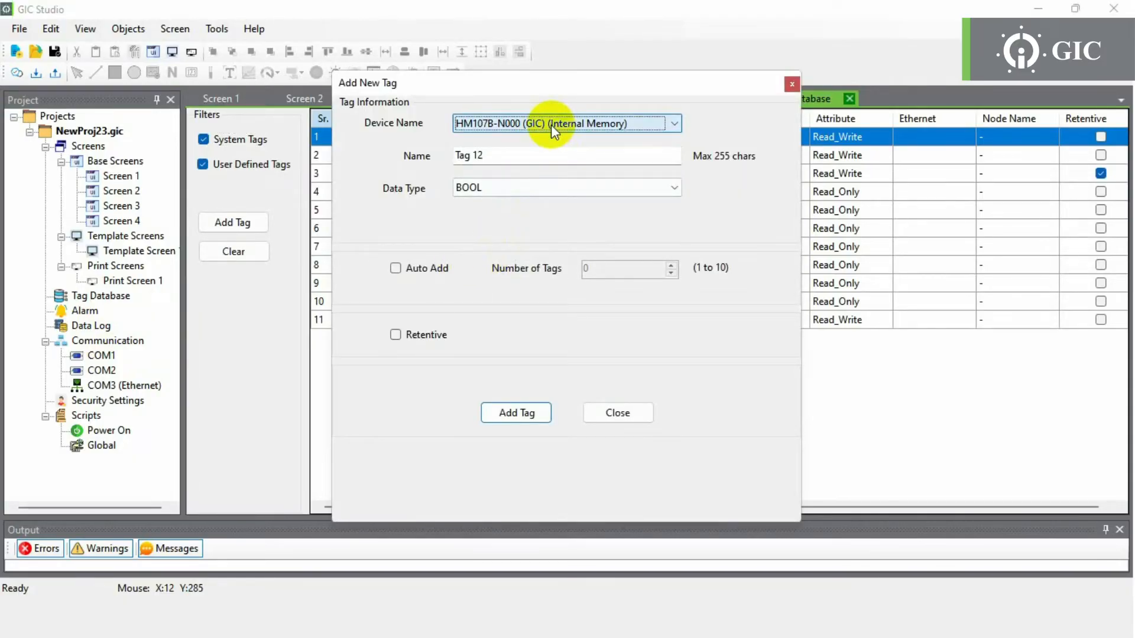
click(506, 189)
click(506, 185)
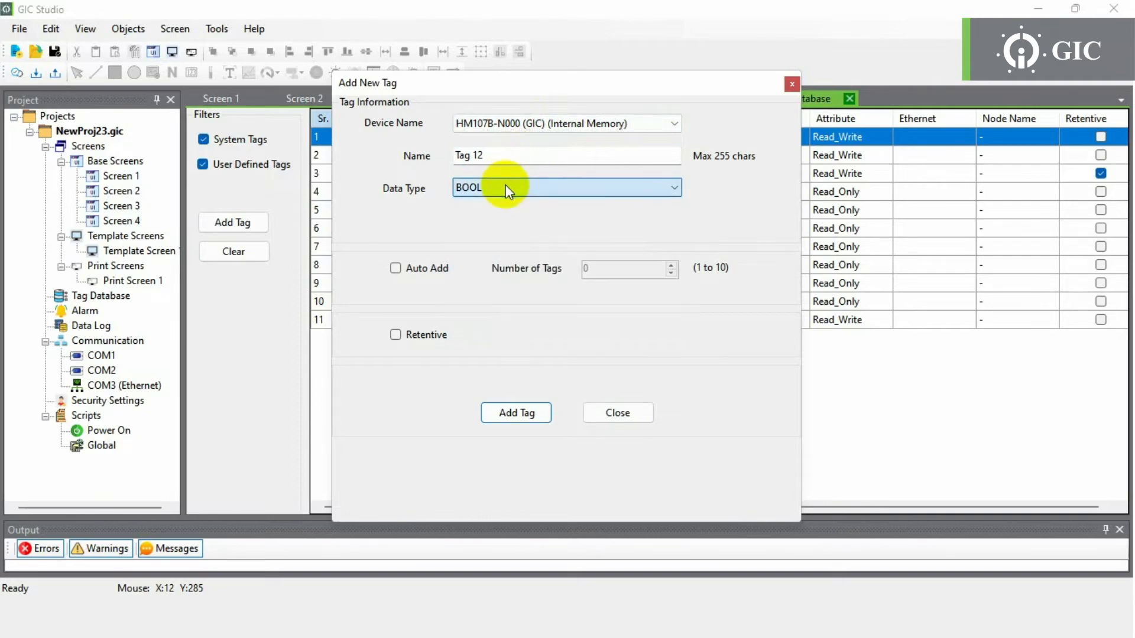
click(520, 154)
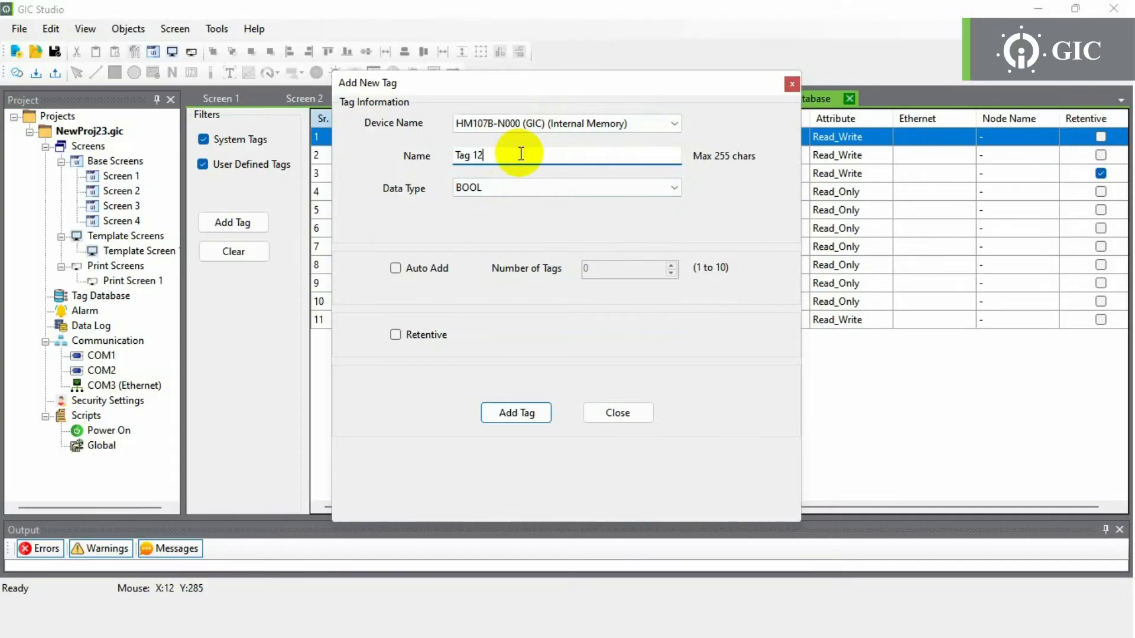
drag(521, 154, 439, 149)
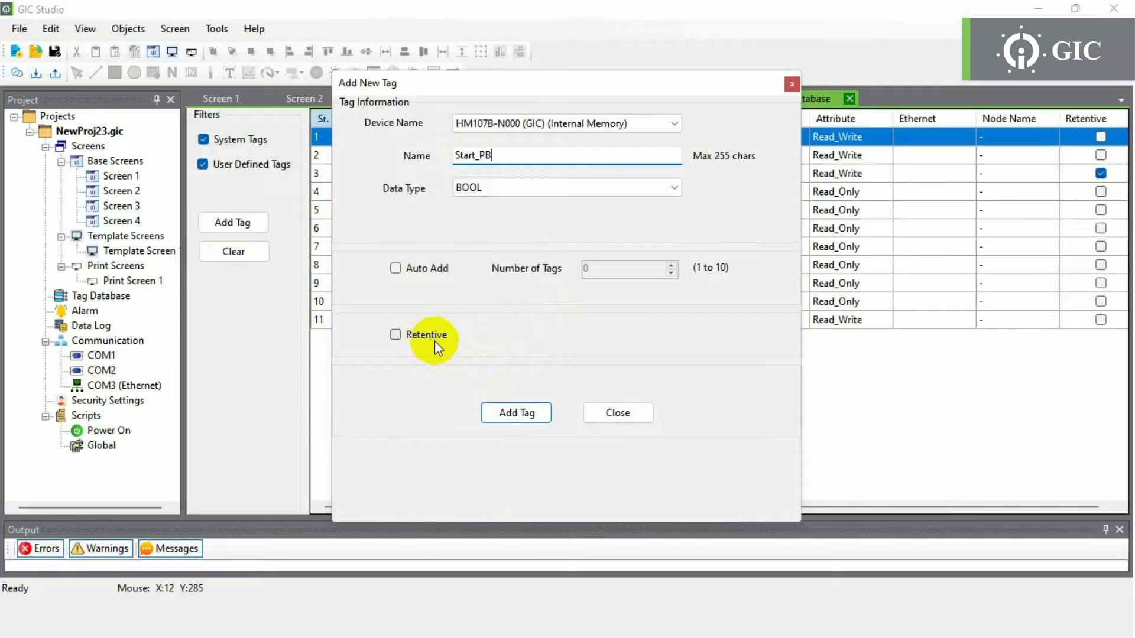
click(508, 413)
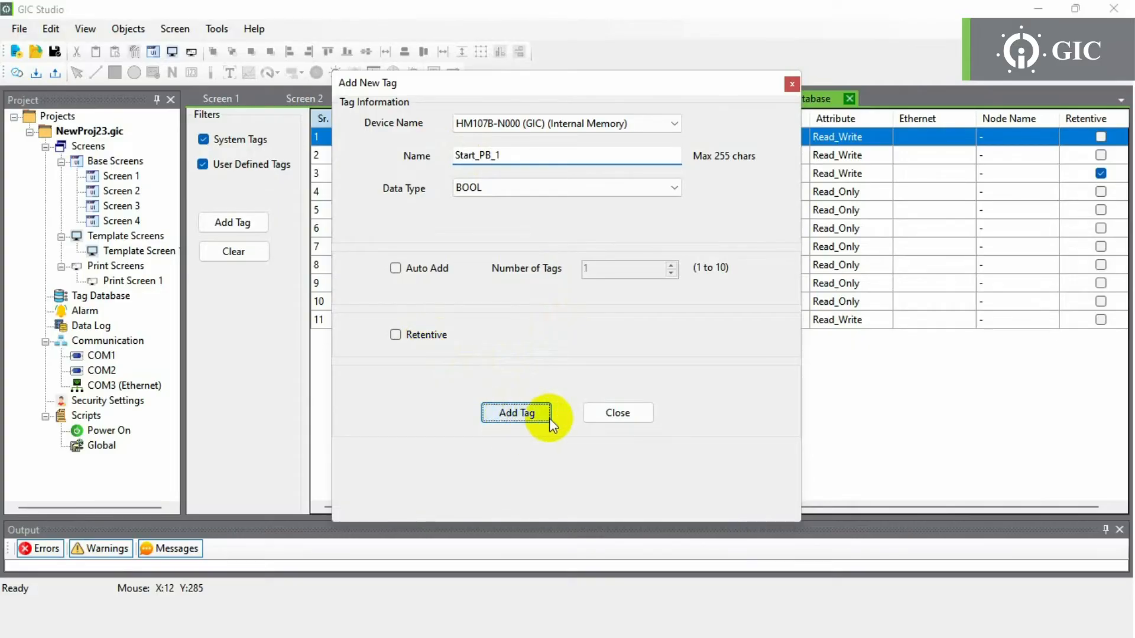
click(618, 413)
click(580, 340)
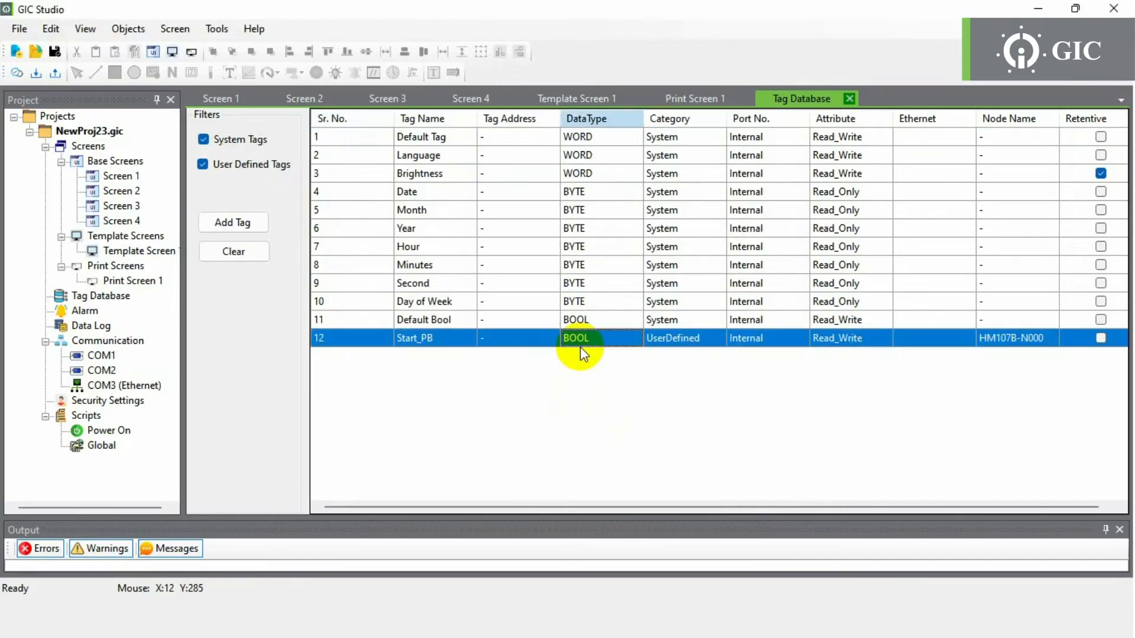
- Create an alarm on tag Second with value 20 and alarm text 'Alarm 1'
click(84, 314)
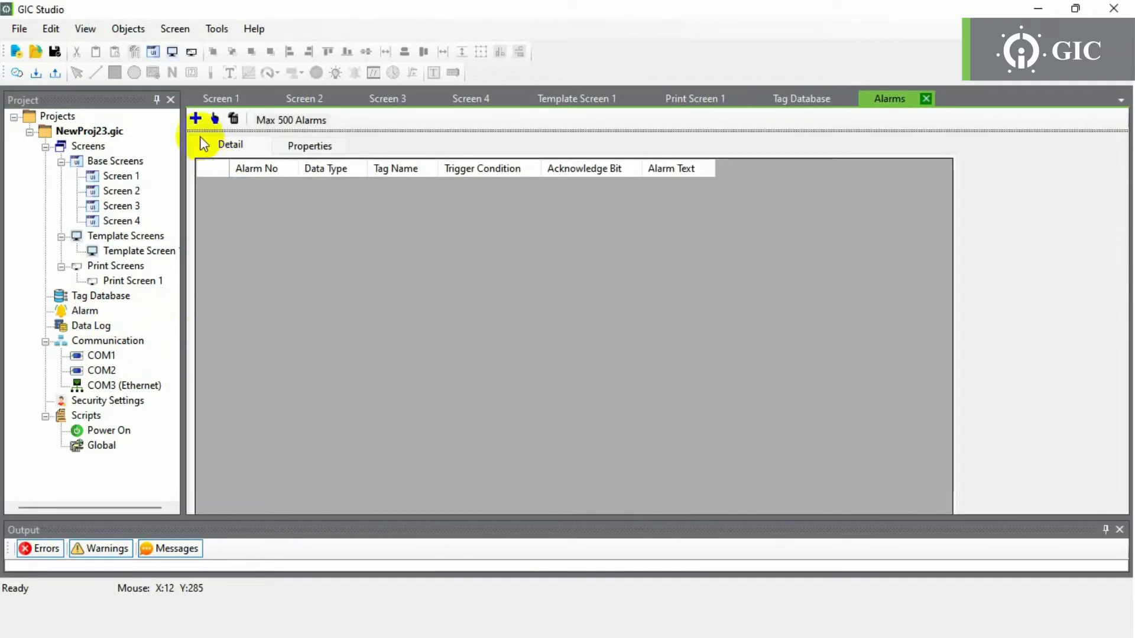
click(195, 120)
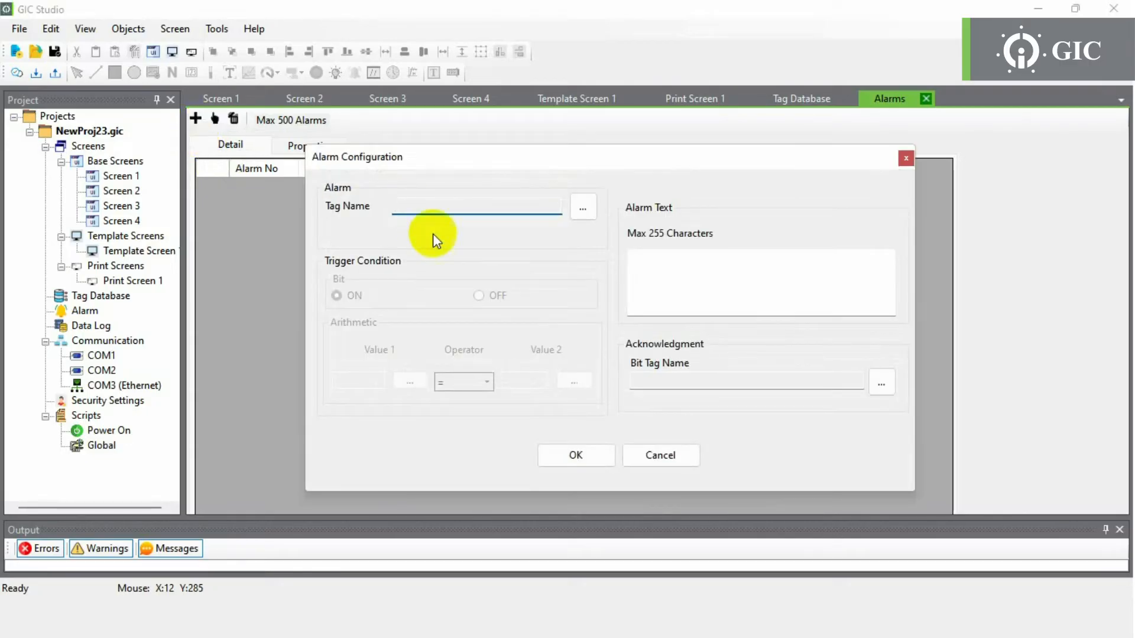
click(583, 208)
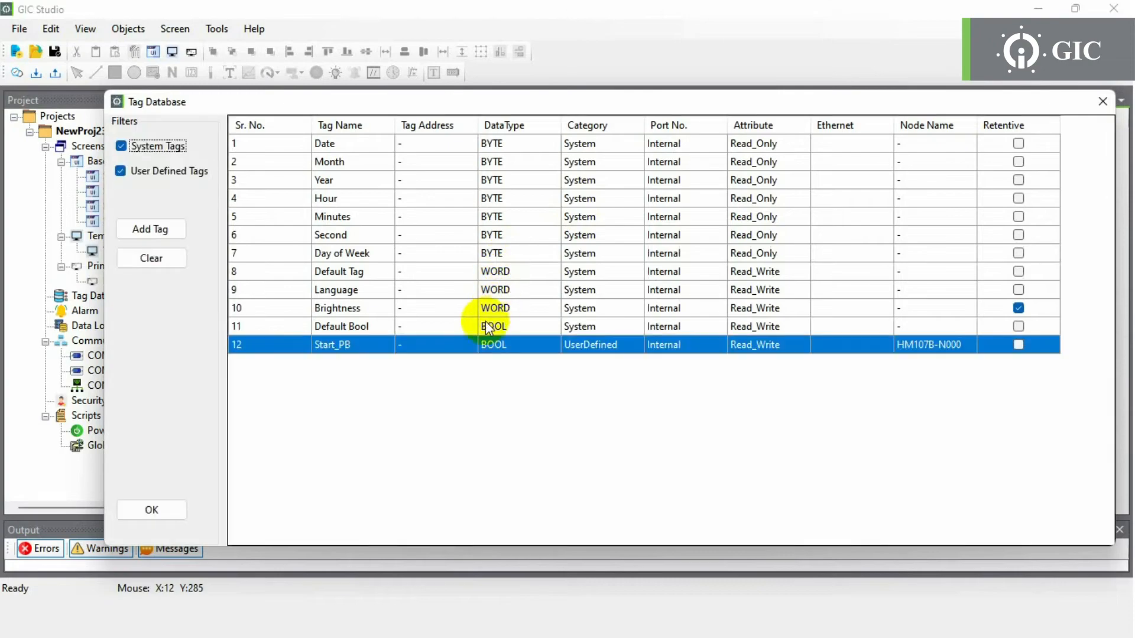
click(431, 312)
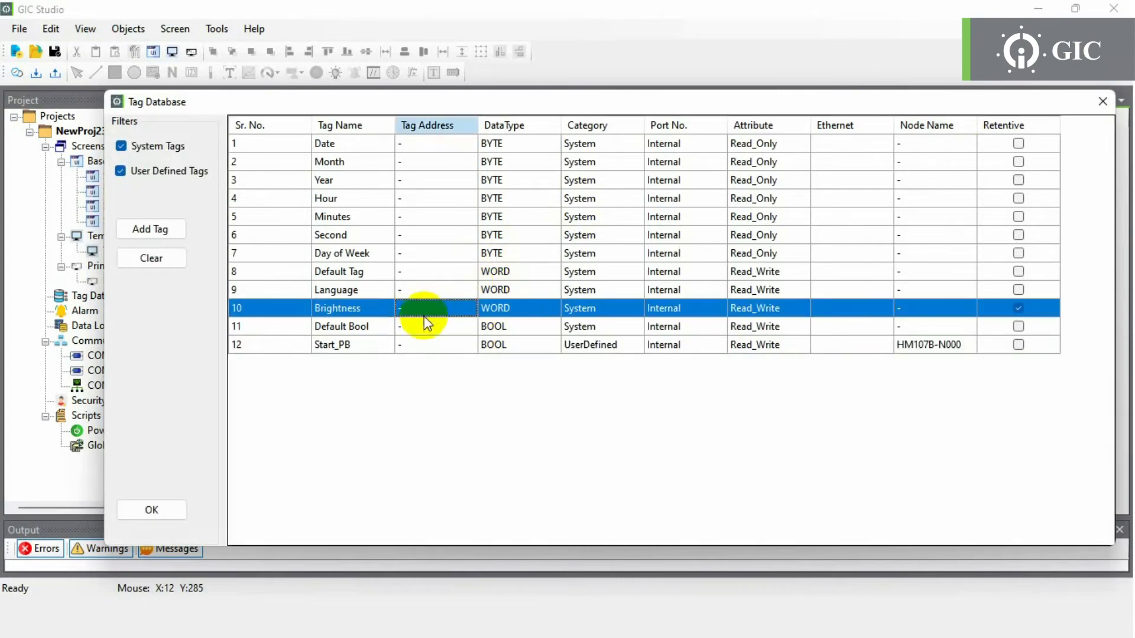
click(384, 234)
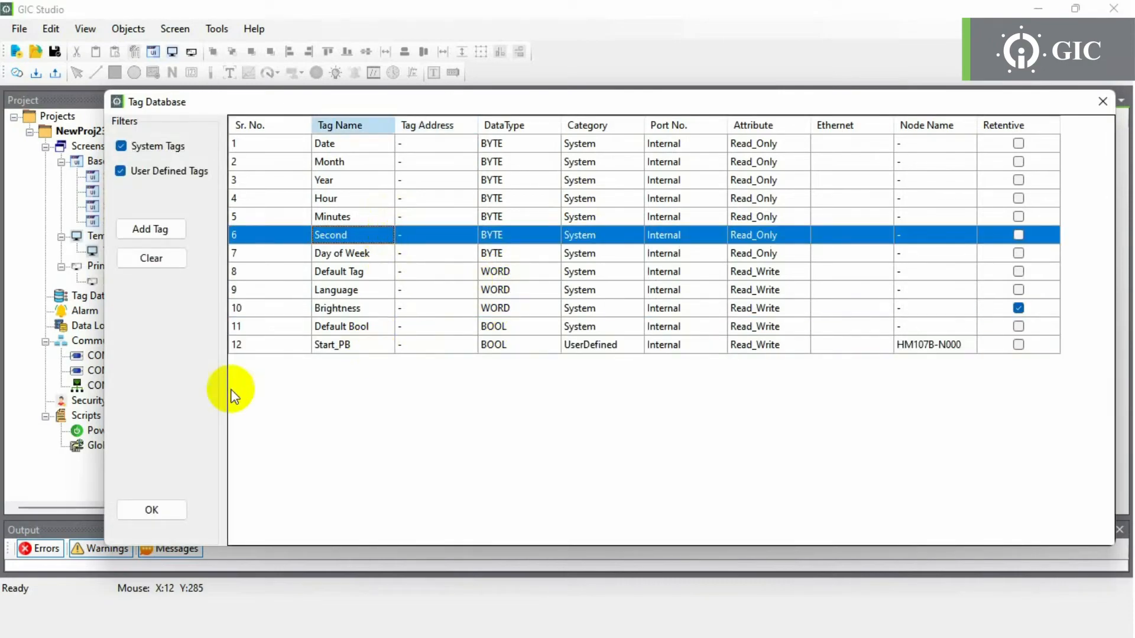
click(151, 509)
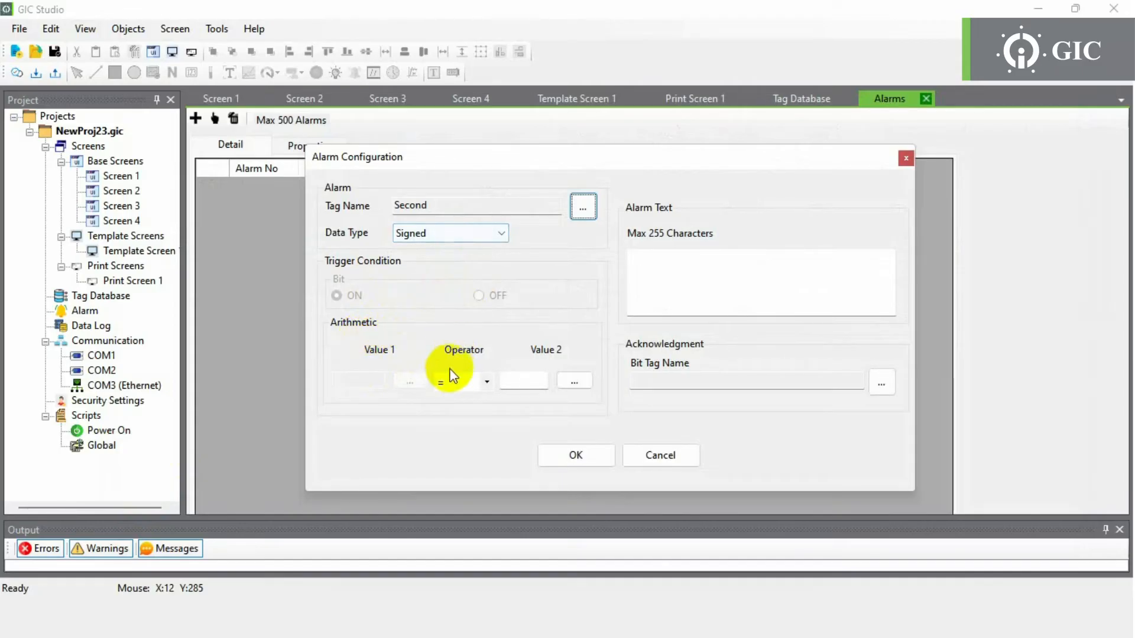
click(535, 385)
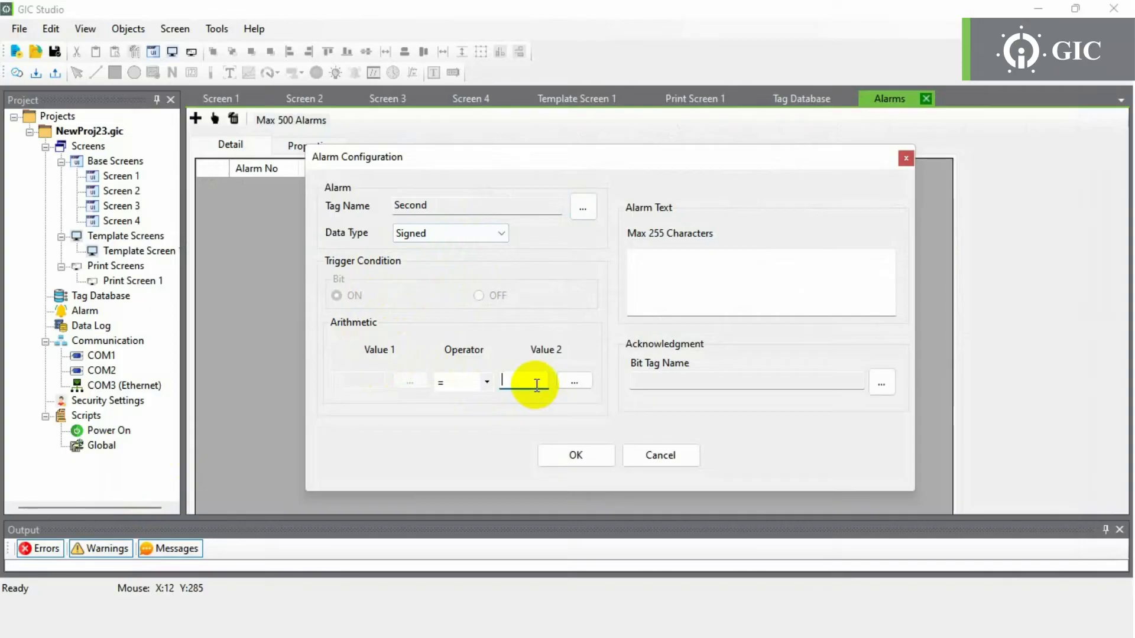
text(20)
click(724, 290)
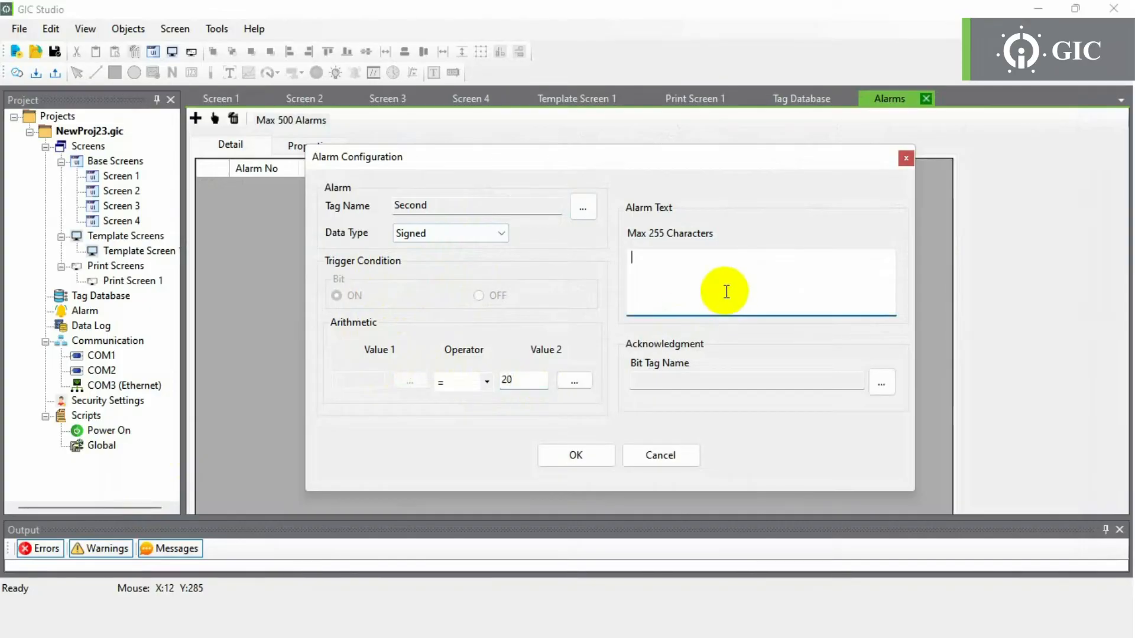
text(Alarm)
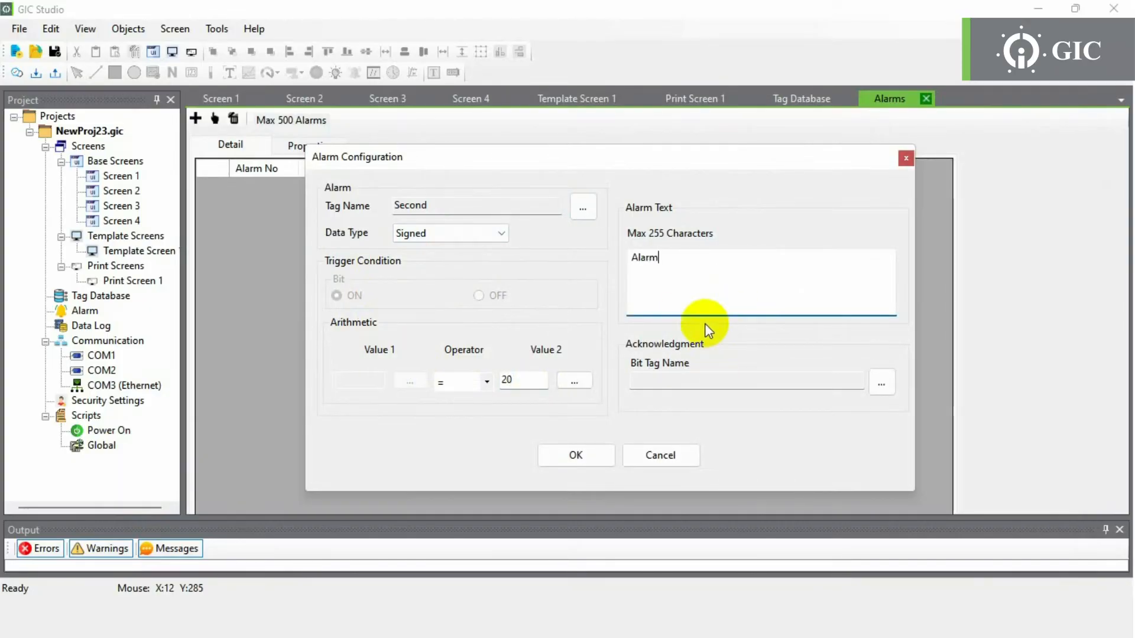
text( 1)
click(580, 455)
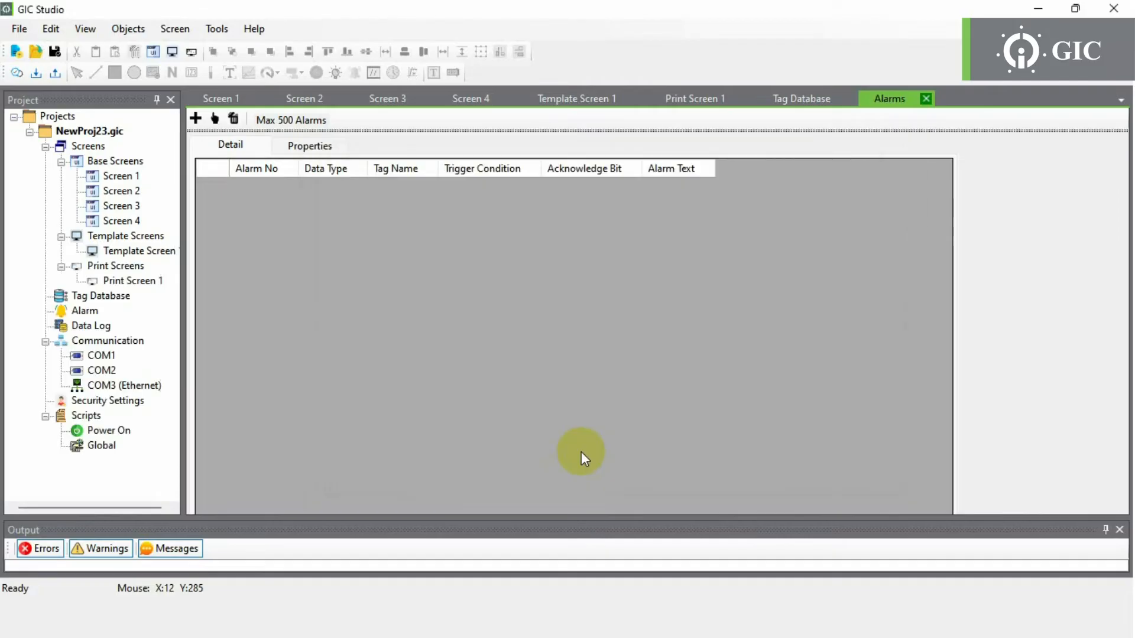
- Add a second alarm on Default Bool triggering when OFF, with text 'Alarm12'
click(195, 118)
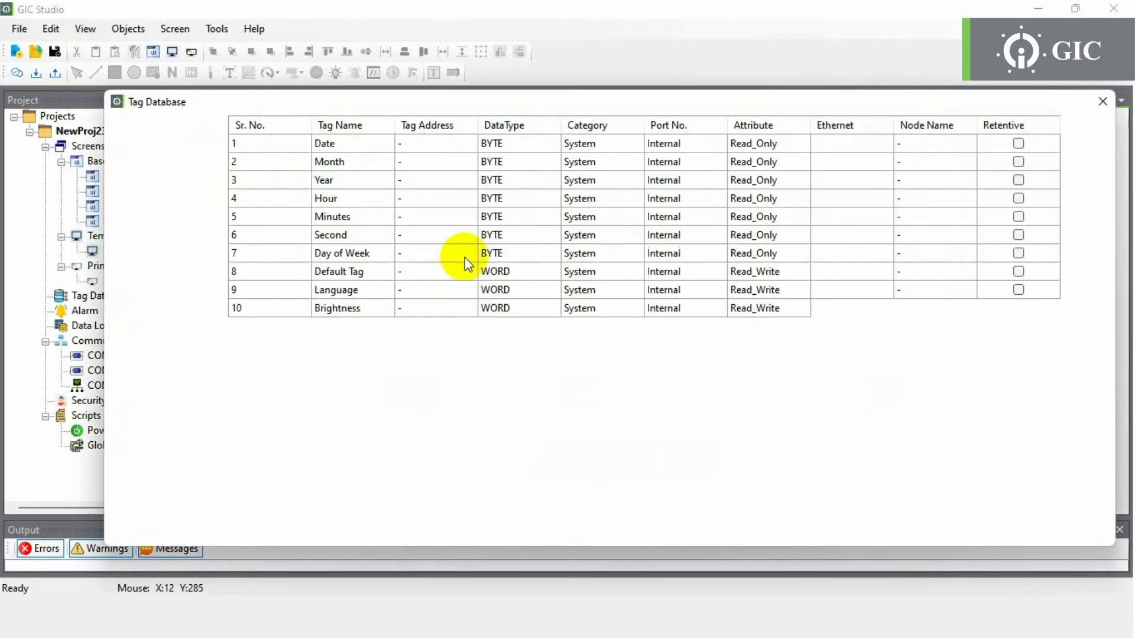
click(456, 326)
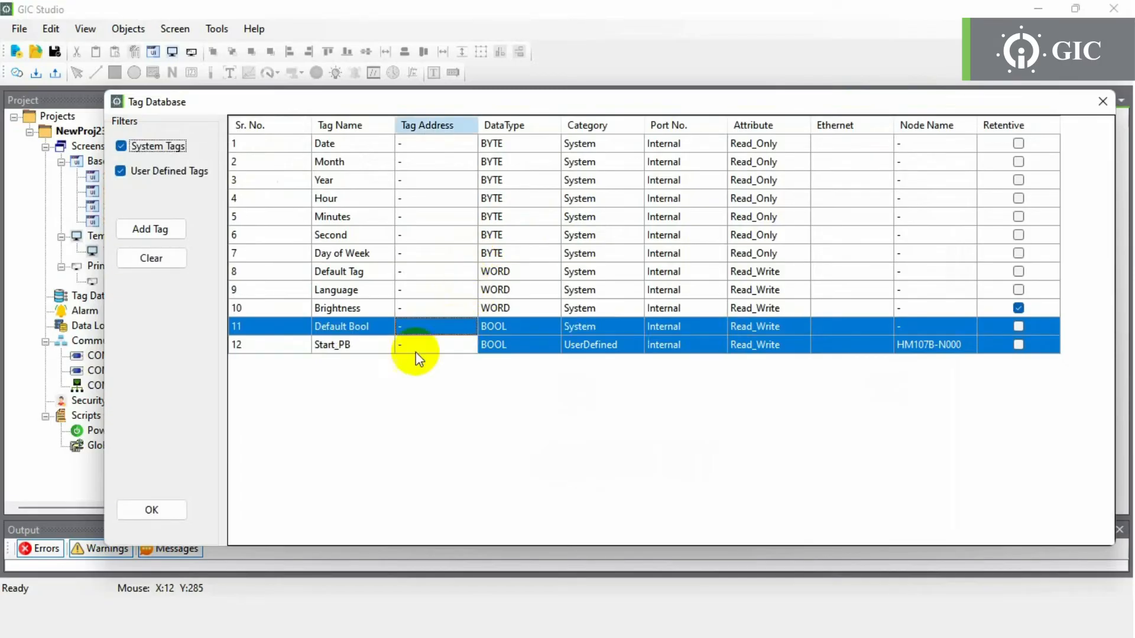
click(153, 511)
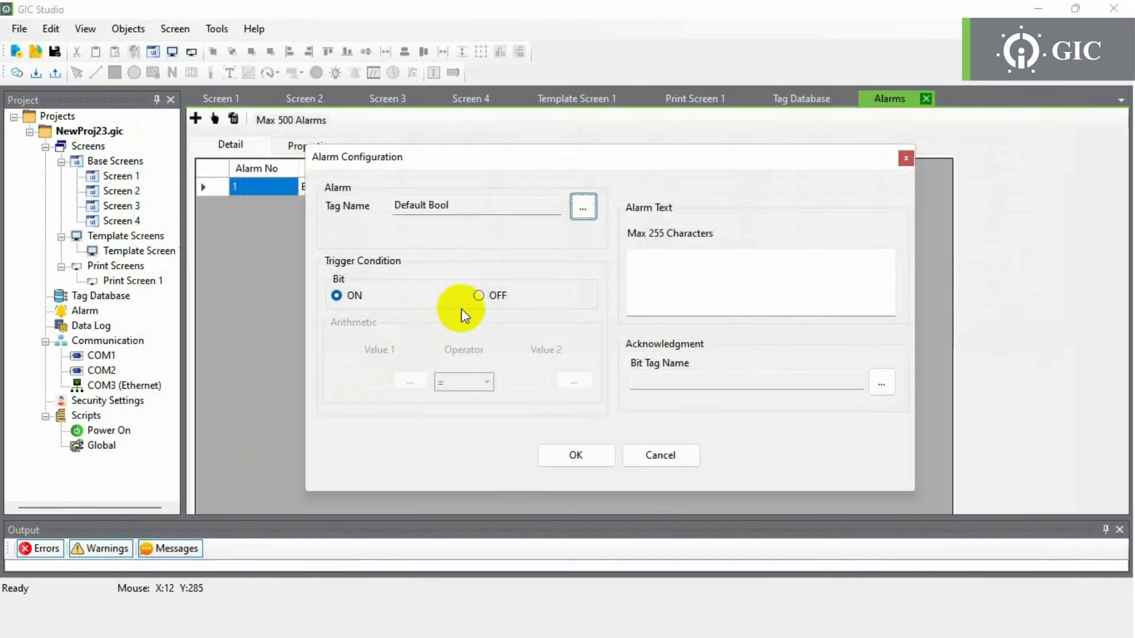
click(486, 297)
click(699, 292)
text(Alarm12)
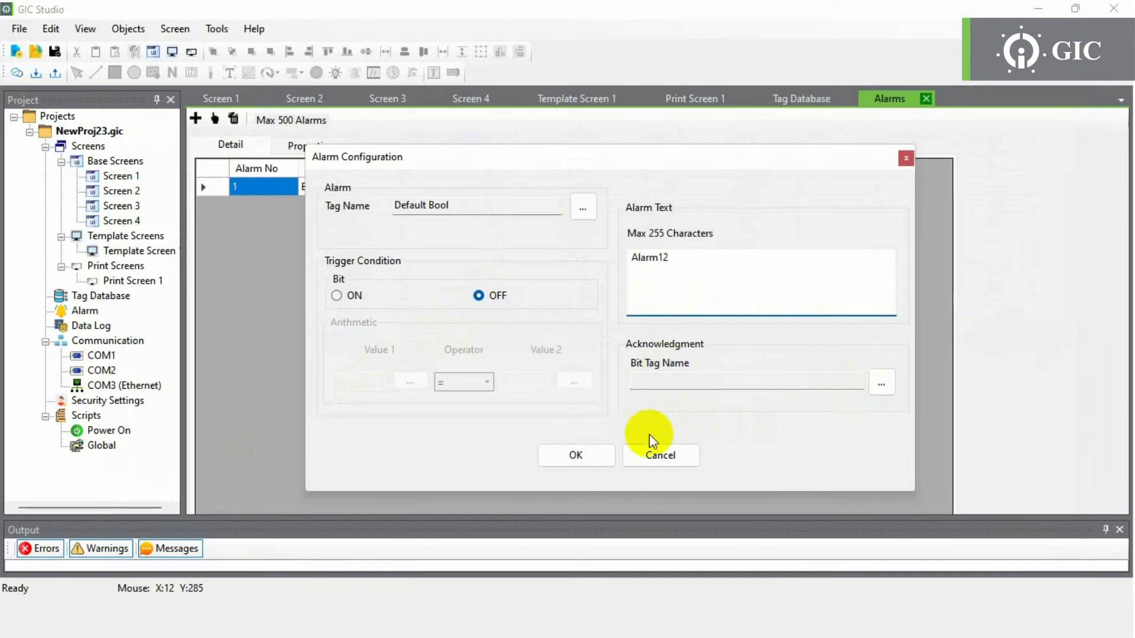
click(576, 455)
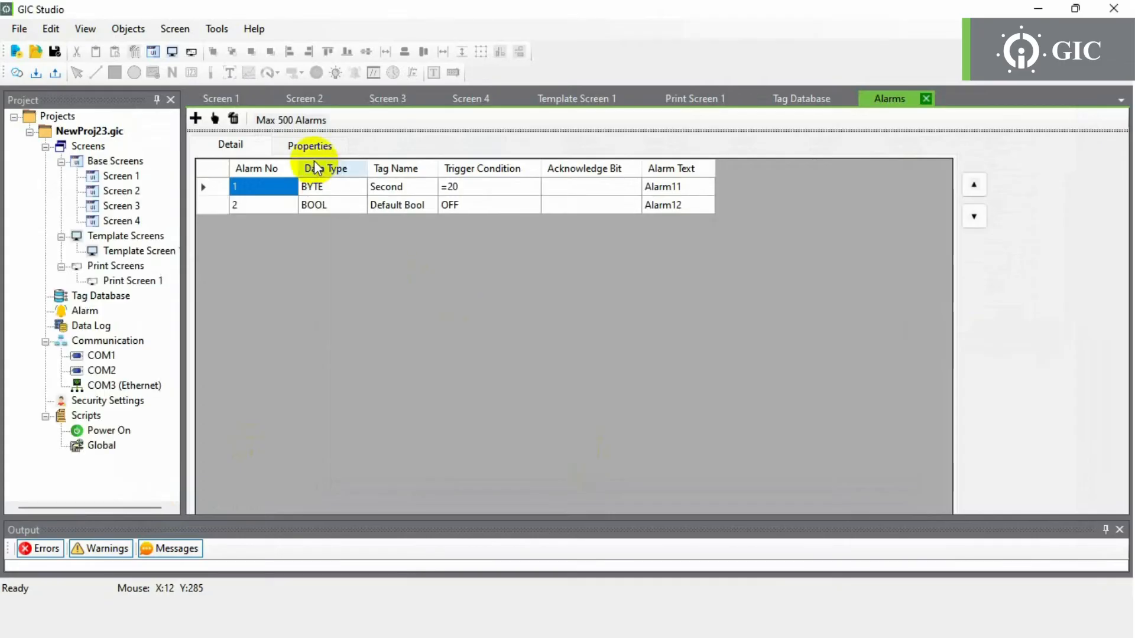
- Set the Alarm Log property to Historical_Alarm, then bring up the Data Logging List
click(310, 145)
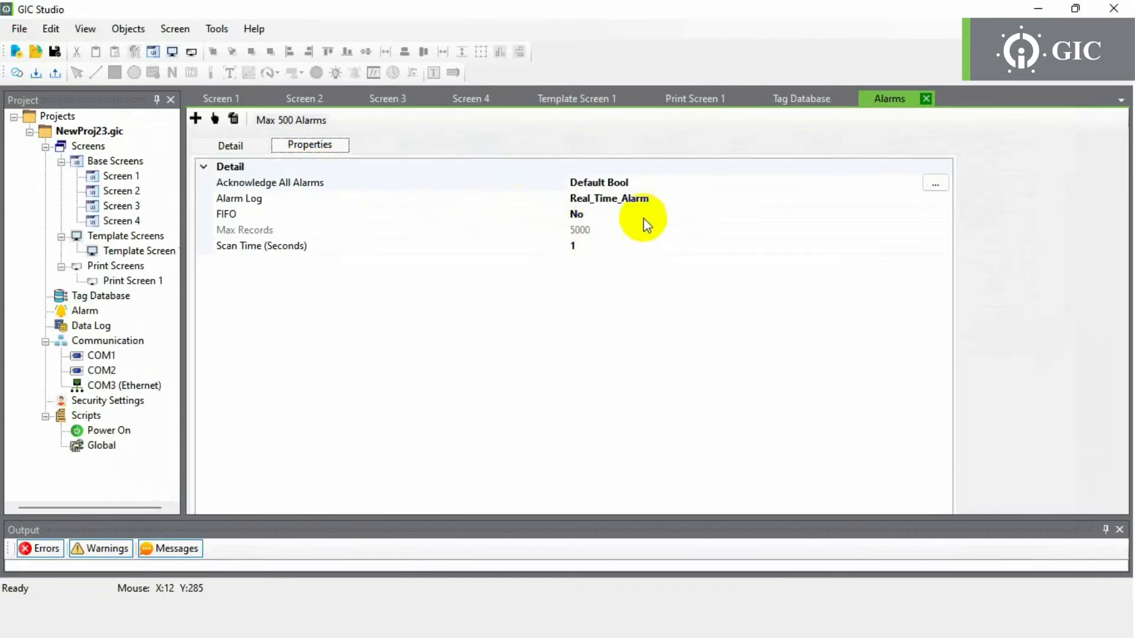
click(698, 201)
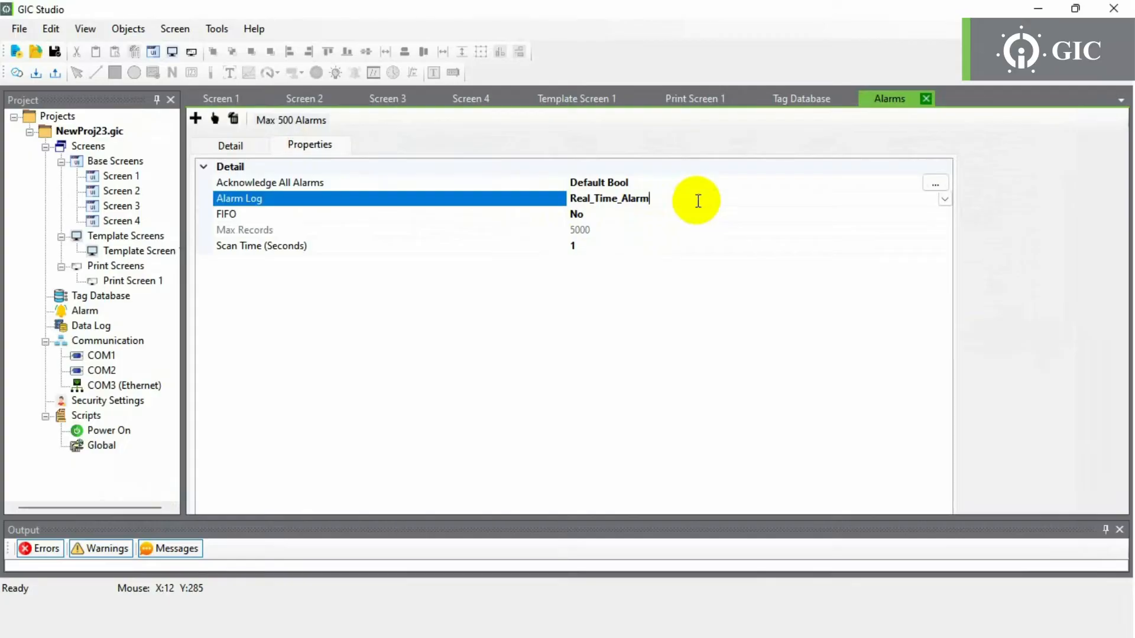
click(946, 200)
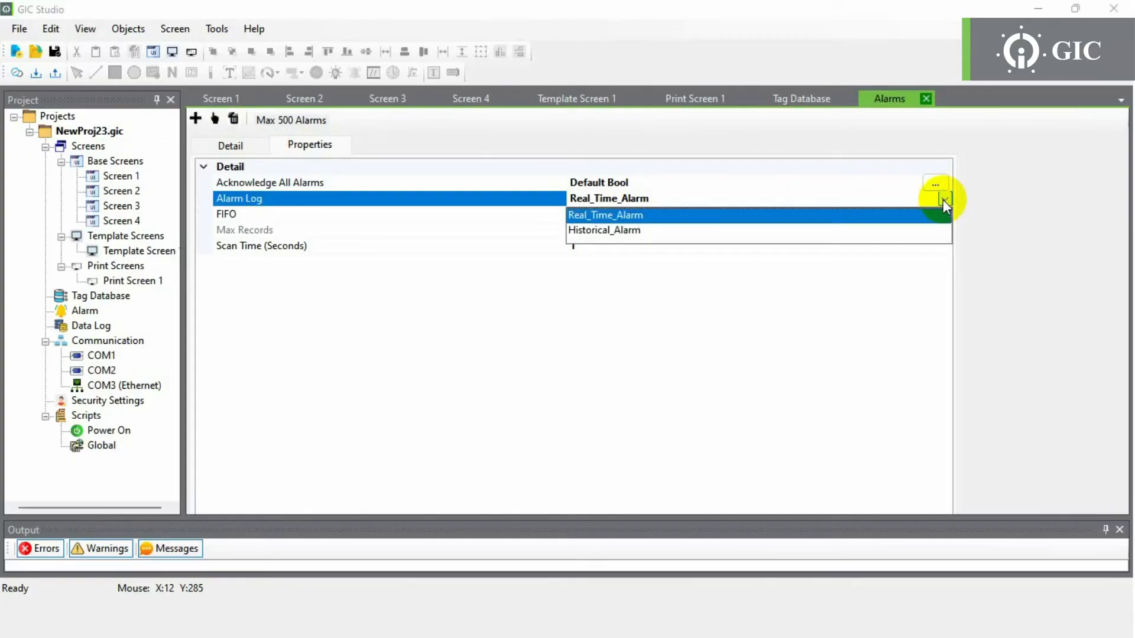
click(907, 231)
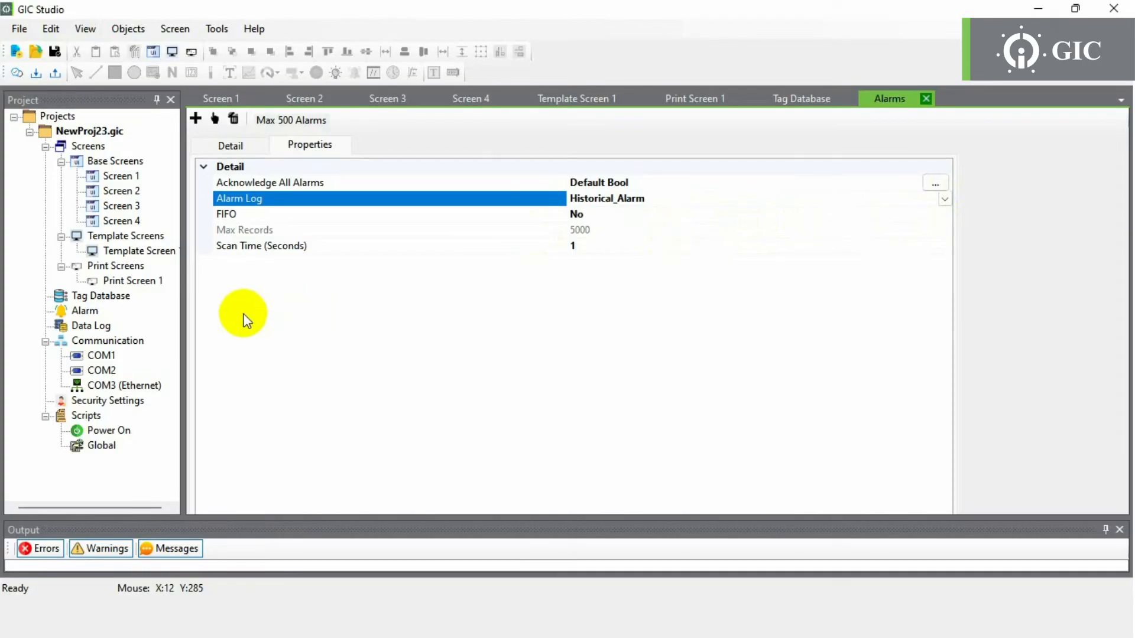
click(91, 326)
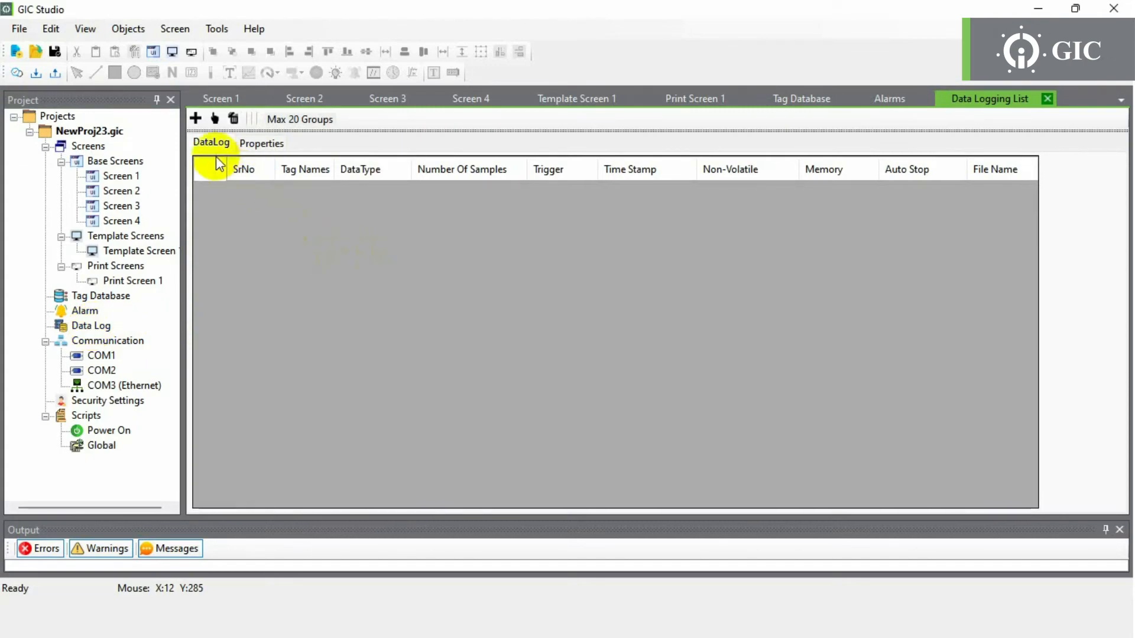
- Create a data log group logging the Minutes, Second and Day of Week tags
click(197, 120)
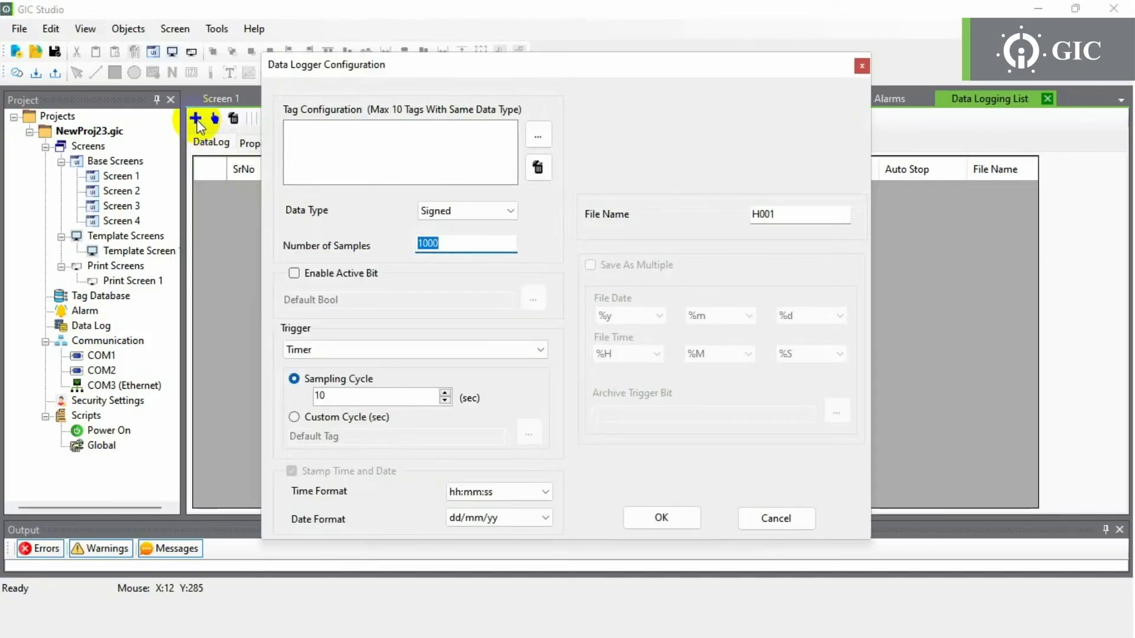
click(538, 133)
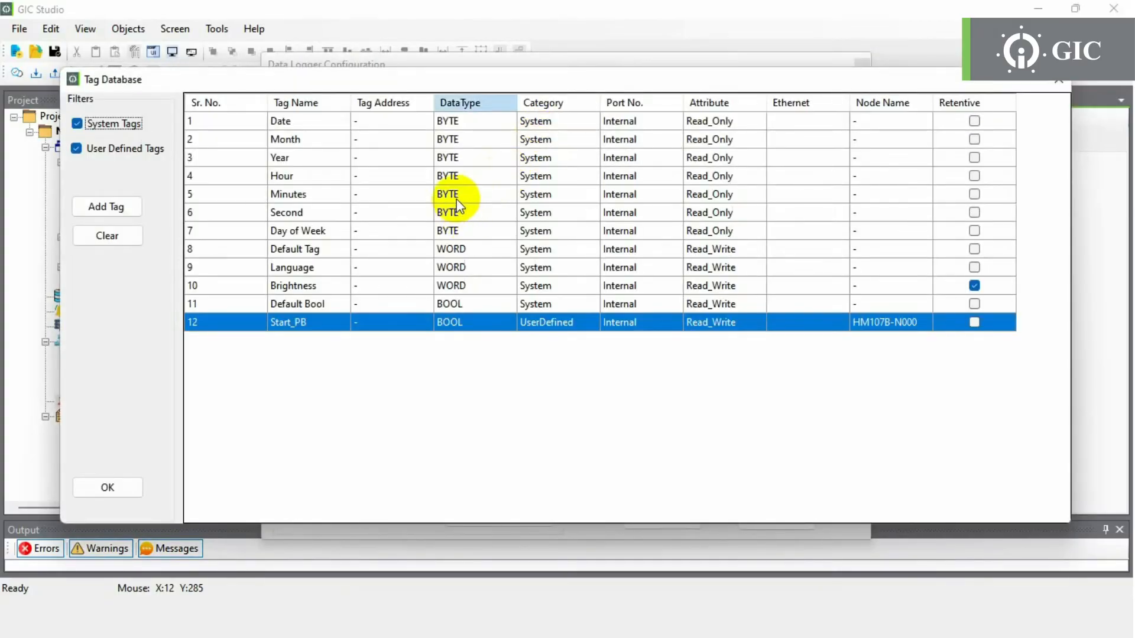
click(457, 197)
key(shift+Down)
key(shift+Down)
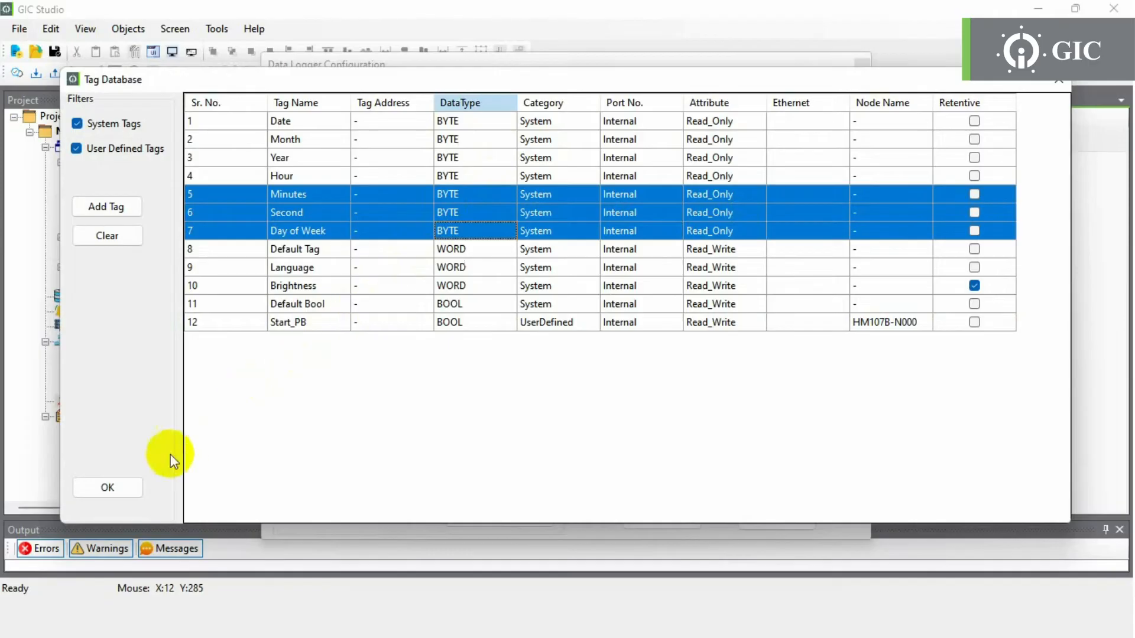
click(118, 487)
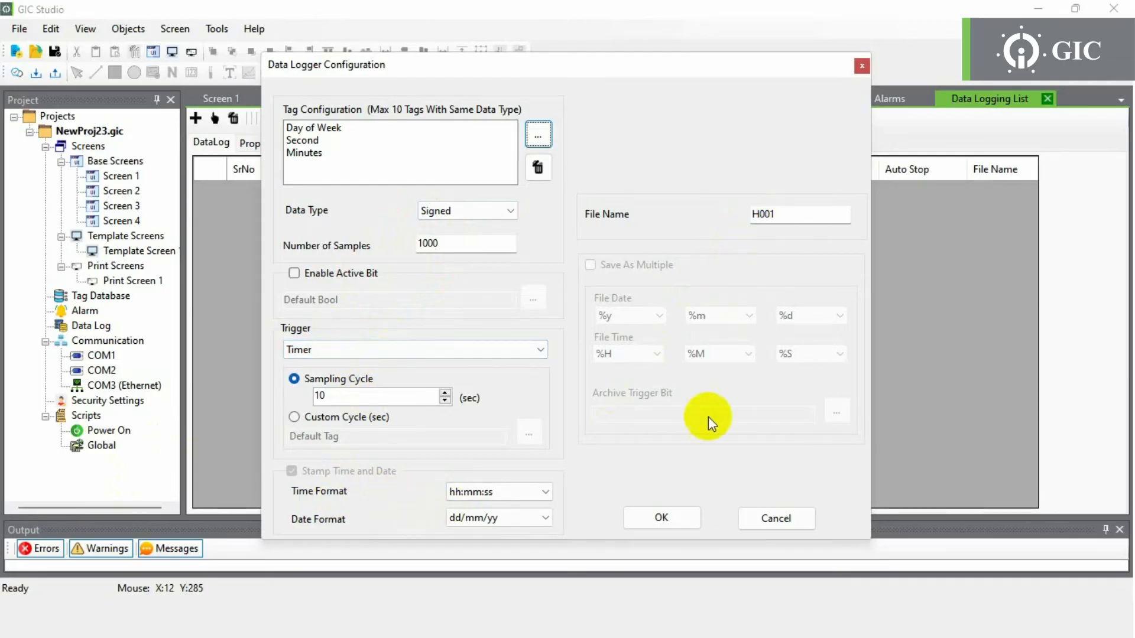
click(668, 517)
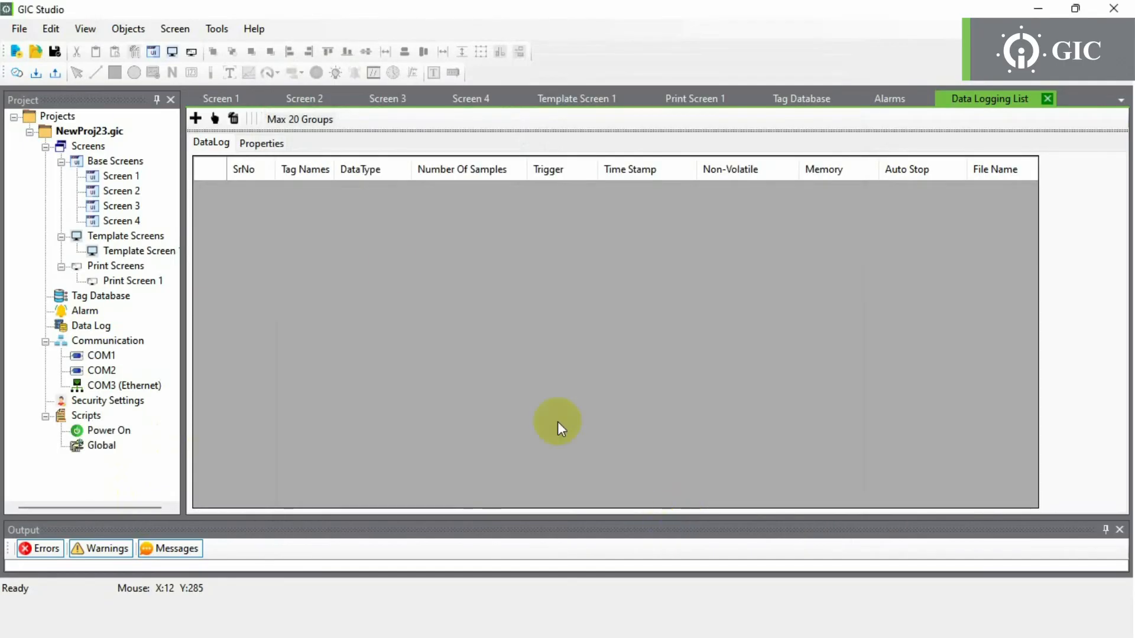
- Change the data log Memory setting to USB, accepting the data-object deletion warning
click(261, 145)
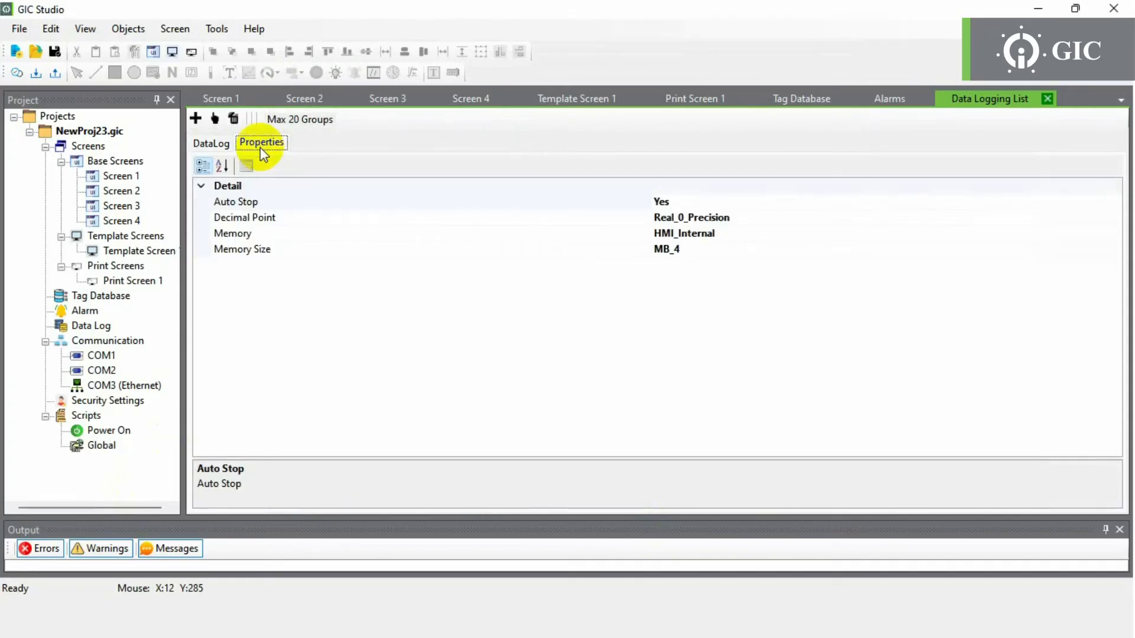
click(737, 236)
click(1114, 234)
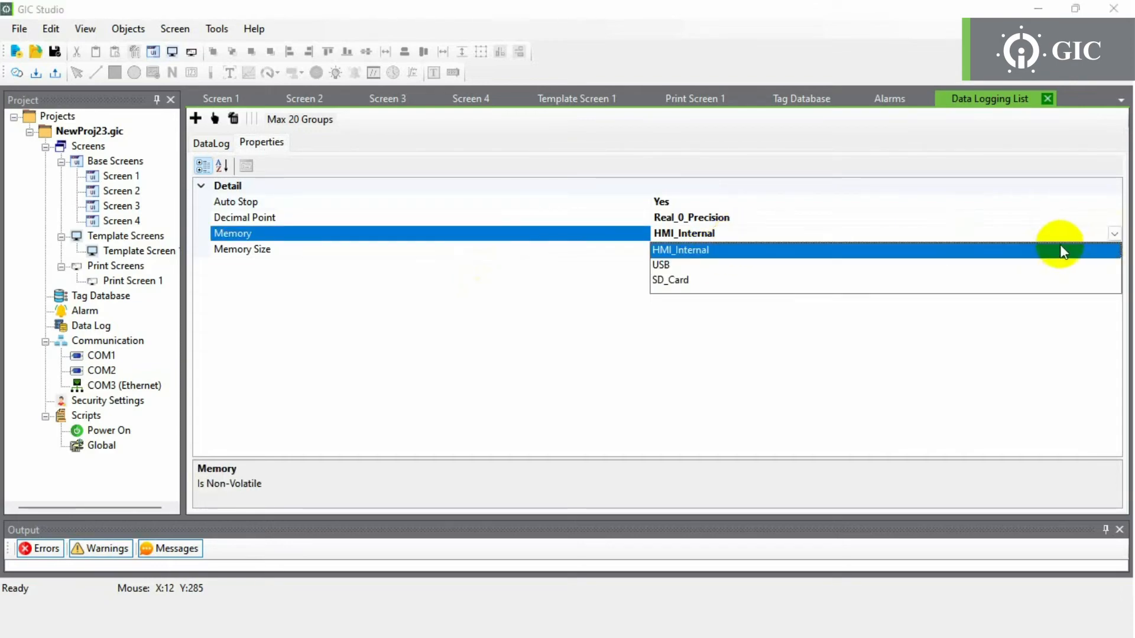
click(984, 267)
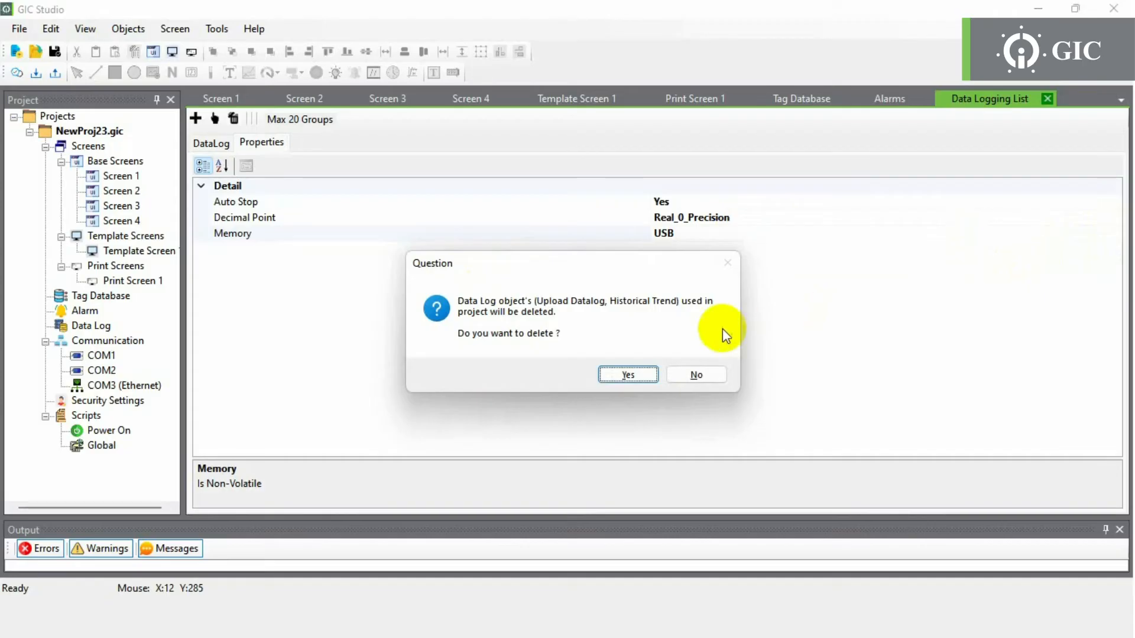
click(647, 374)
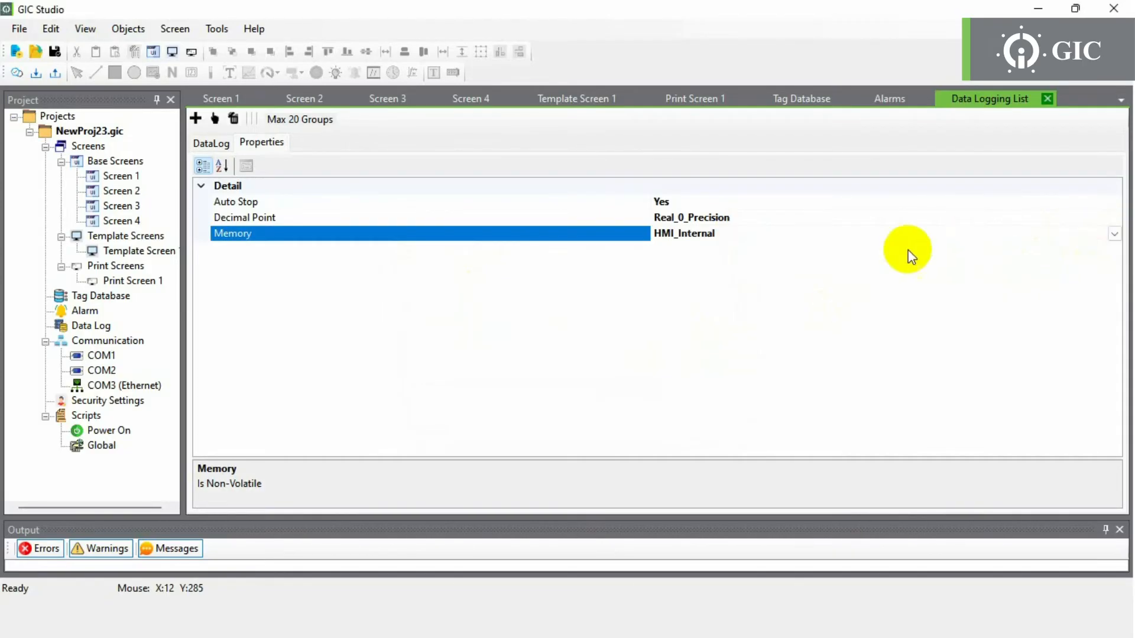
double_click(104, 343)
- Add Node 1 as a Modbus RTU Master on COM1 at 115200 baud
right_click(364, 259)
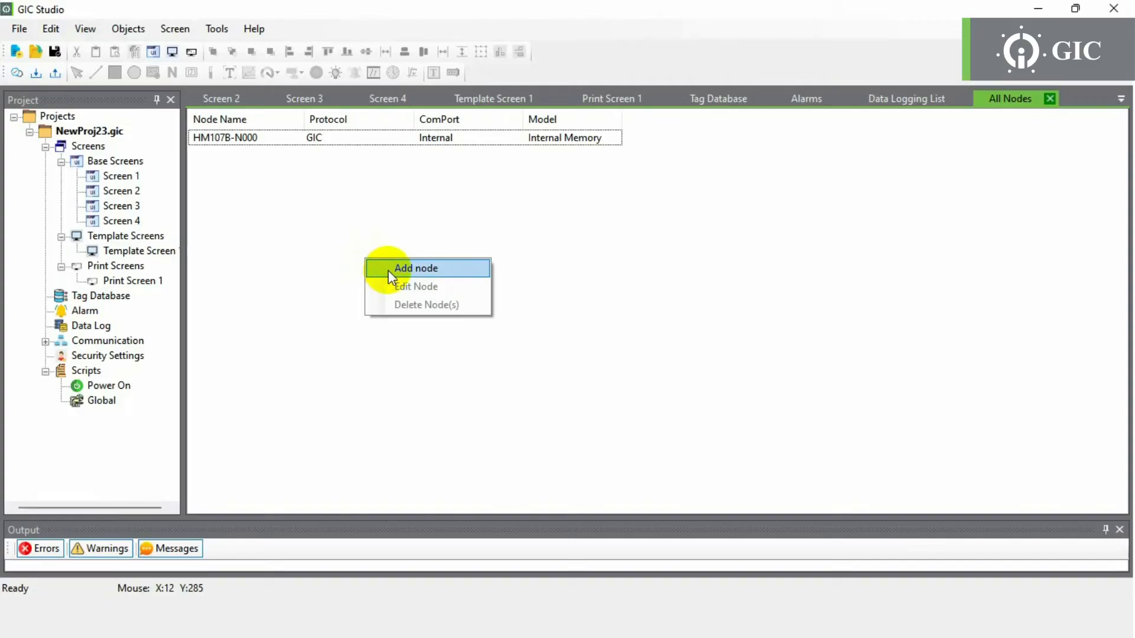
click(388, 271)
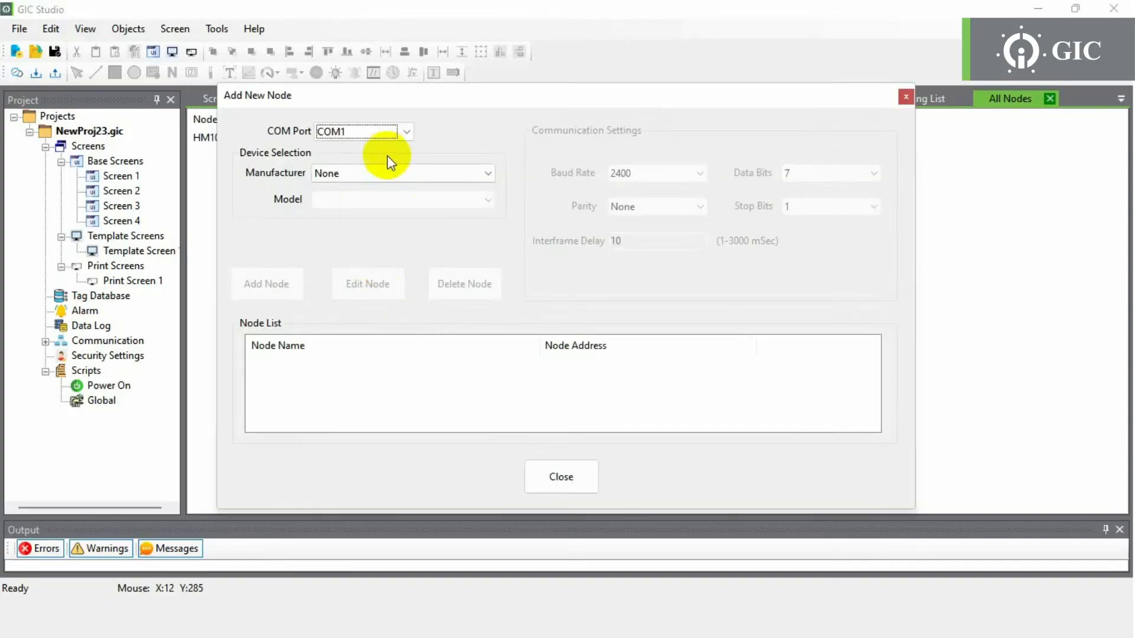
click(389, 134)
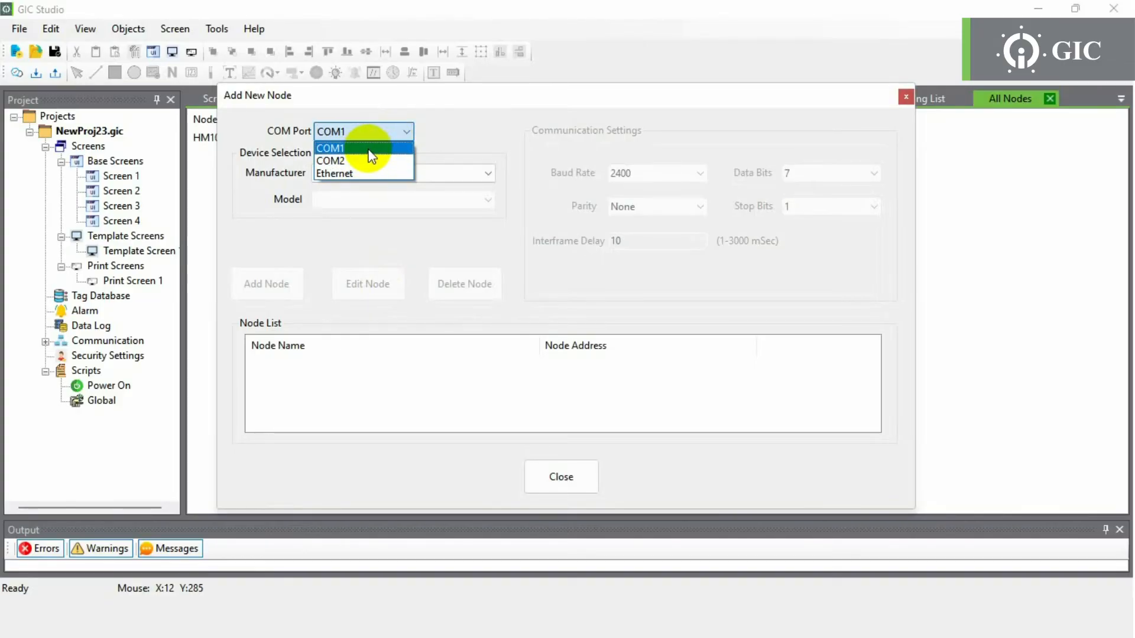
click(370, 155)
click(370, 172)
click(363, 200)
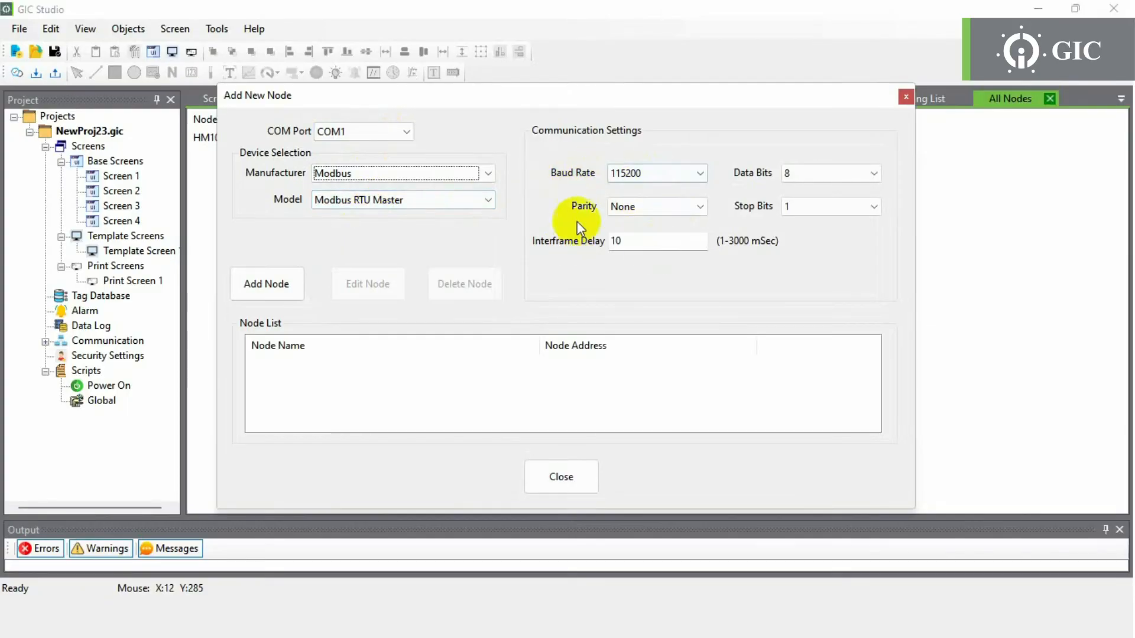
click(267, 285)
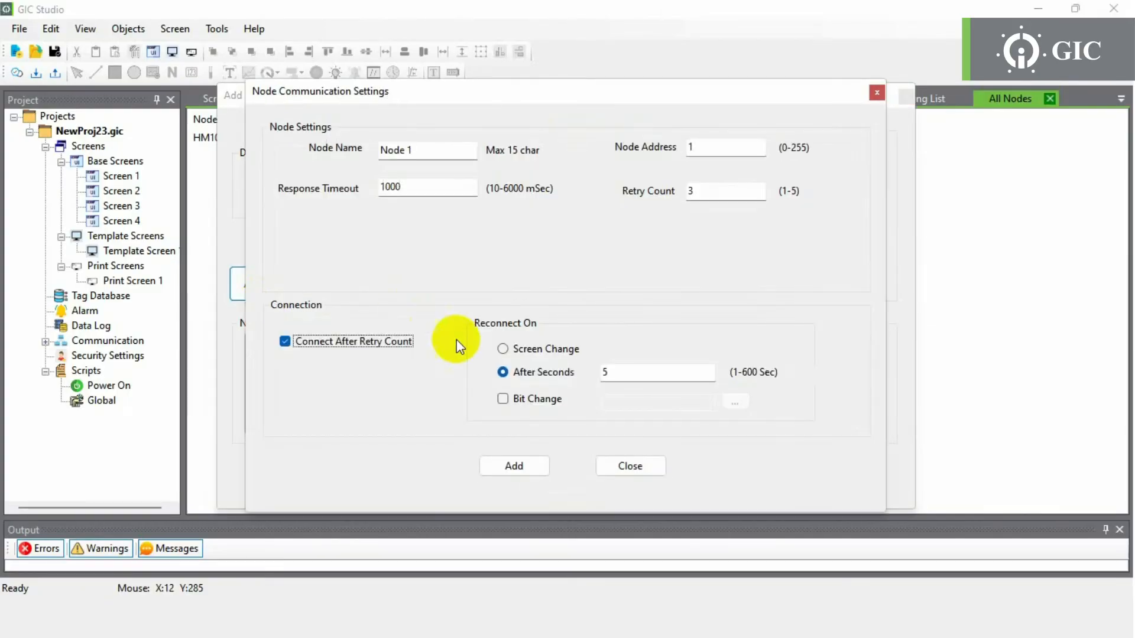
click(512, 465)
click(562, 473)
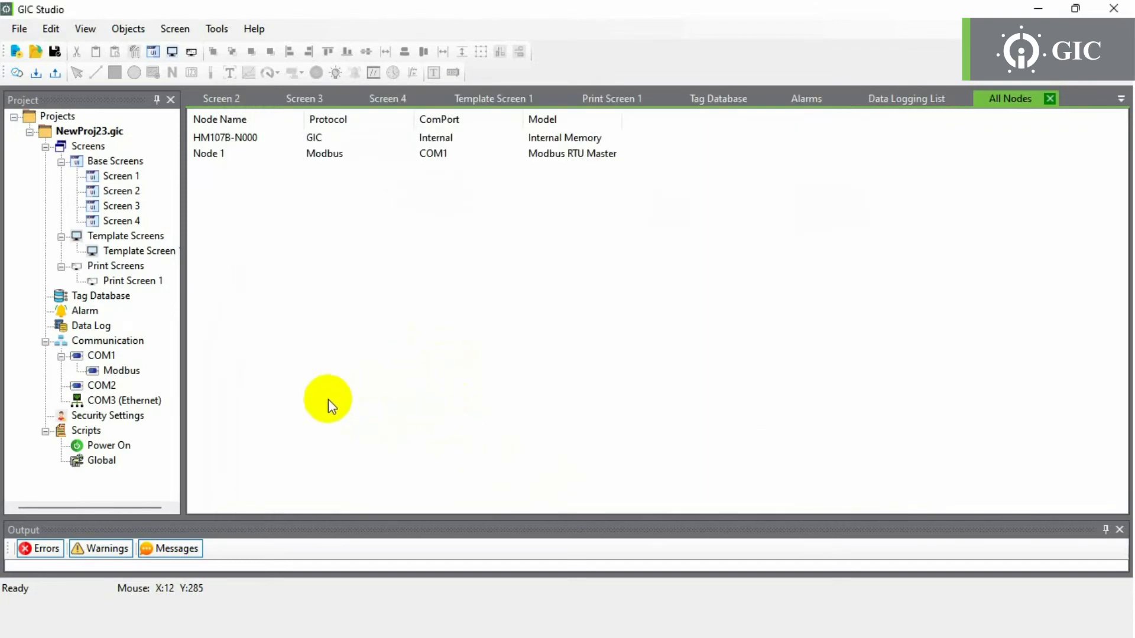
double_click(112, 417)
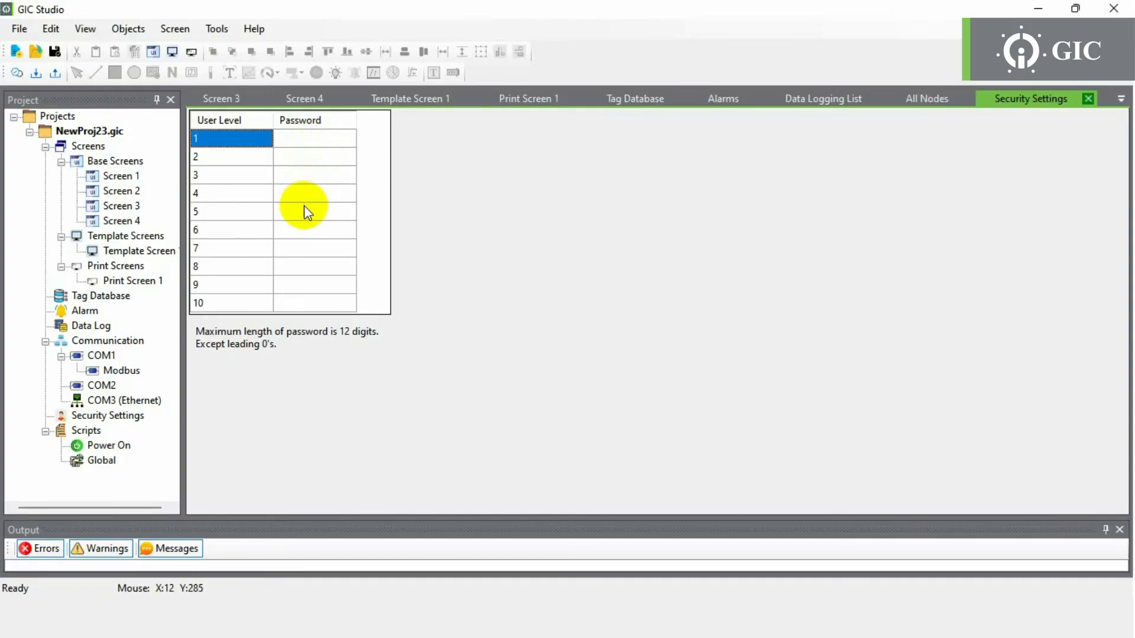
- Give user level 1 a password in the Security Settings table
click(314, 143)
click(314, 143)
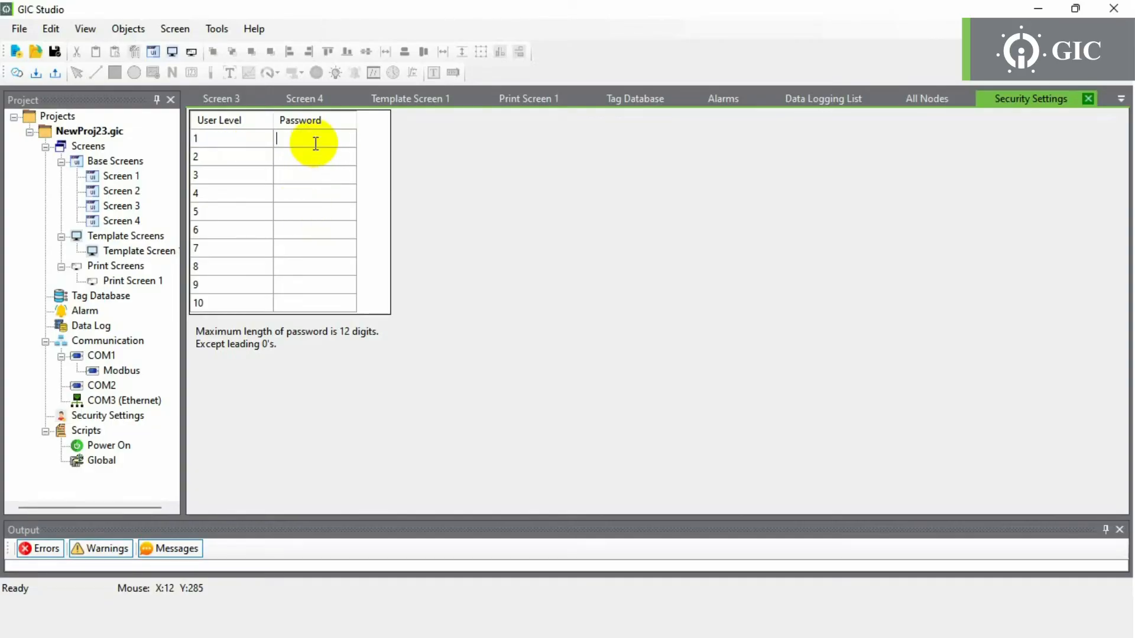
text(1234)
key(Return)
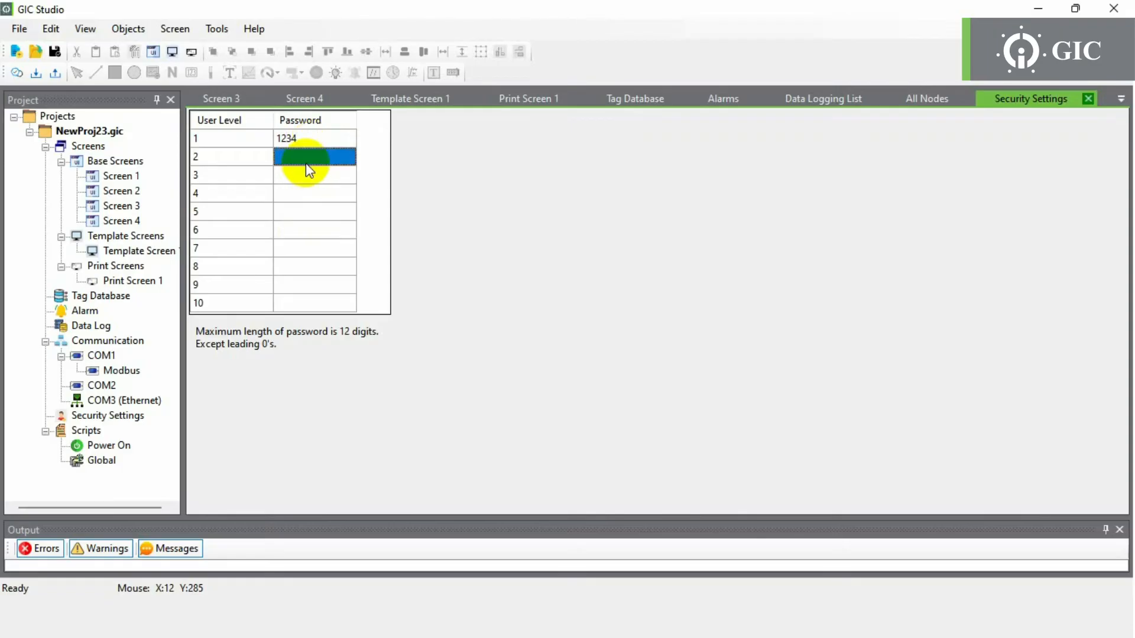
- Enable password security at level 1 on Screen 1's Set button
double_click(126, 182)
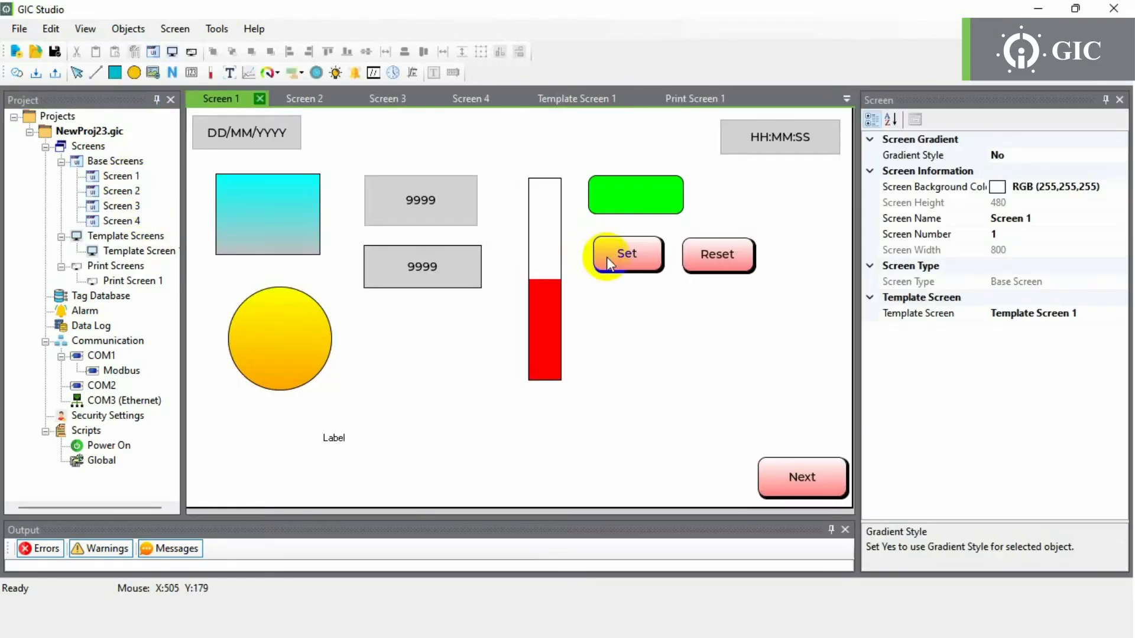
click(607, 257)
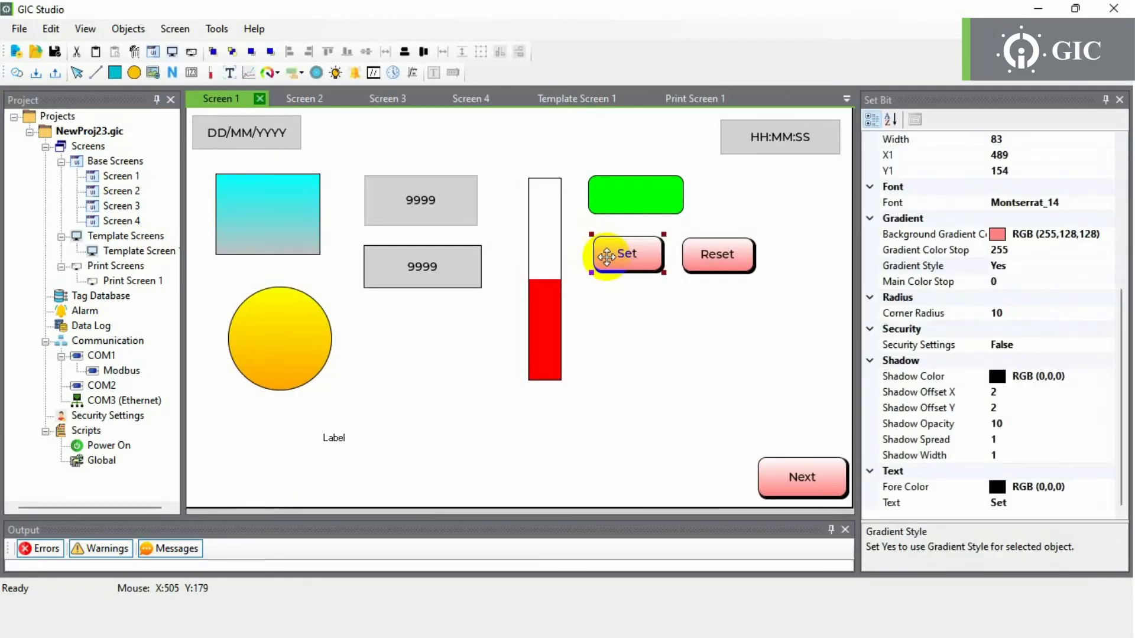
click(1091, 345)
click(1106, 345)
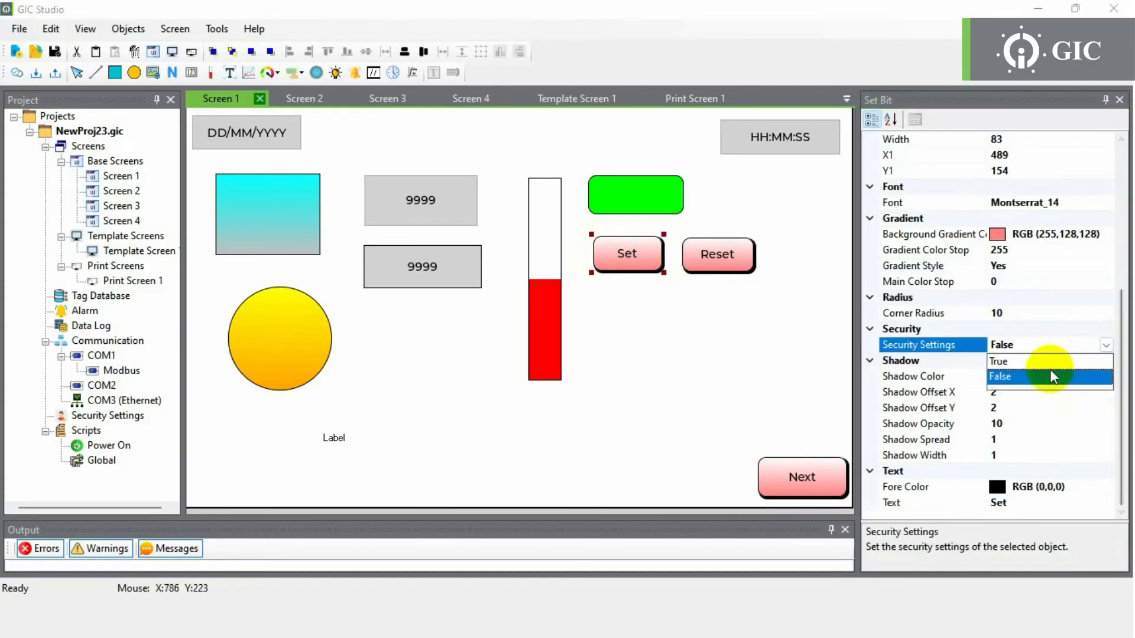
click(1029, 361)
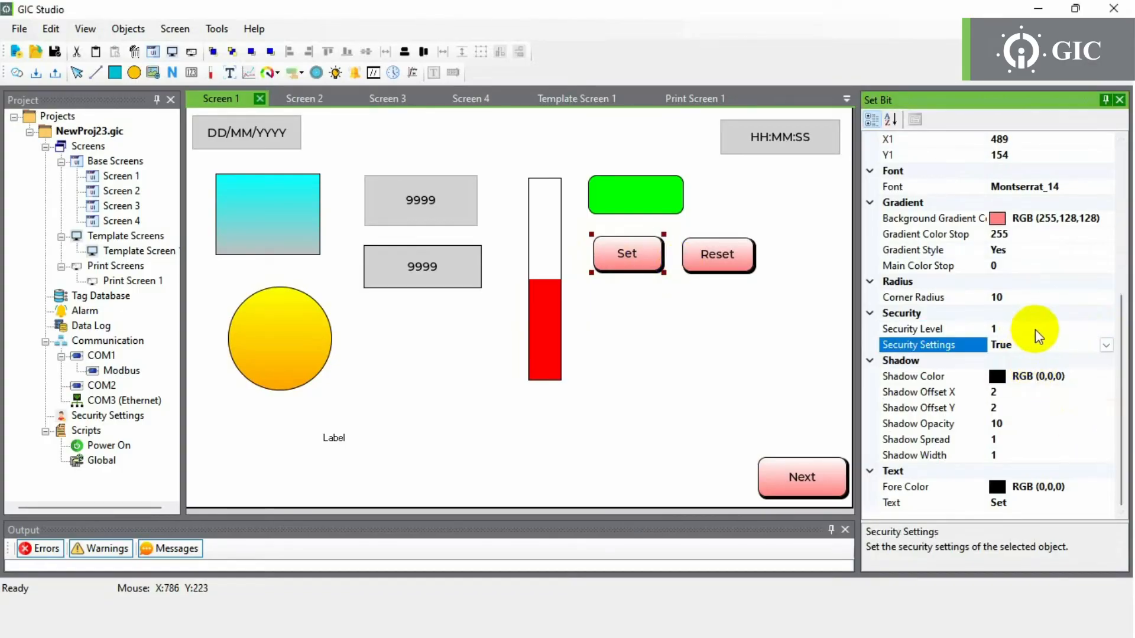
click(1035, 329)
double_click(109, 447)
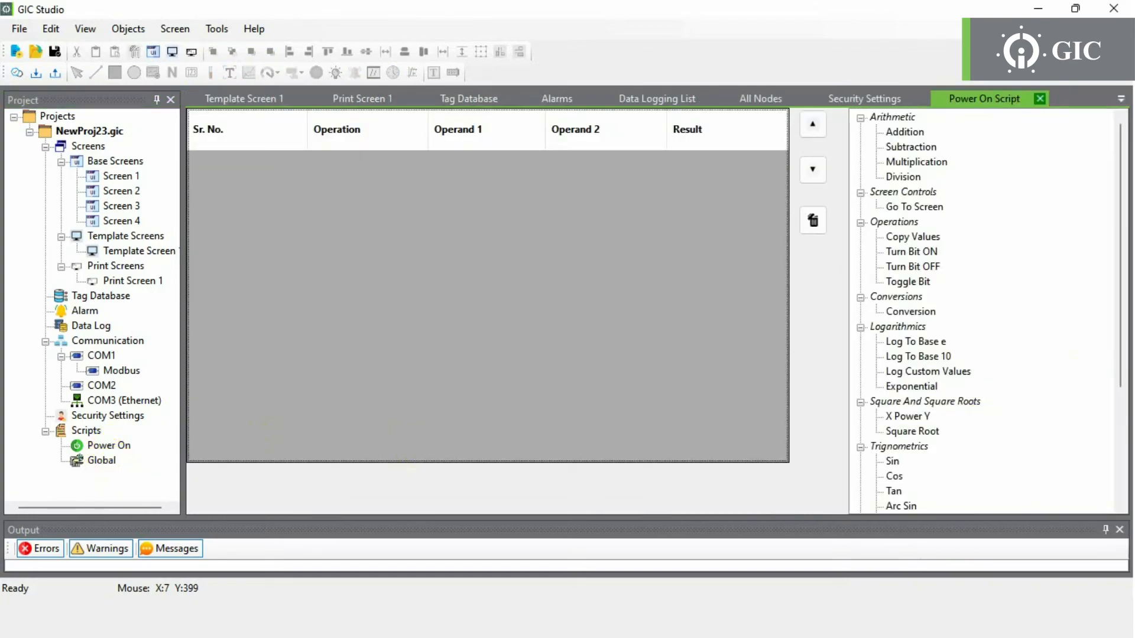
- Add an Addition task to the Global Script: Default Tag plus 1, result into Default Tag
mouse_move(1123, 350)
mouse_down()
mouse_move(1123, 460)
mouse_move(1117, 355)
mouse_up()
click(102, 461)
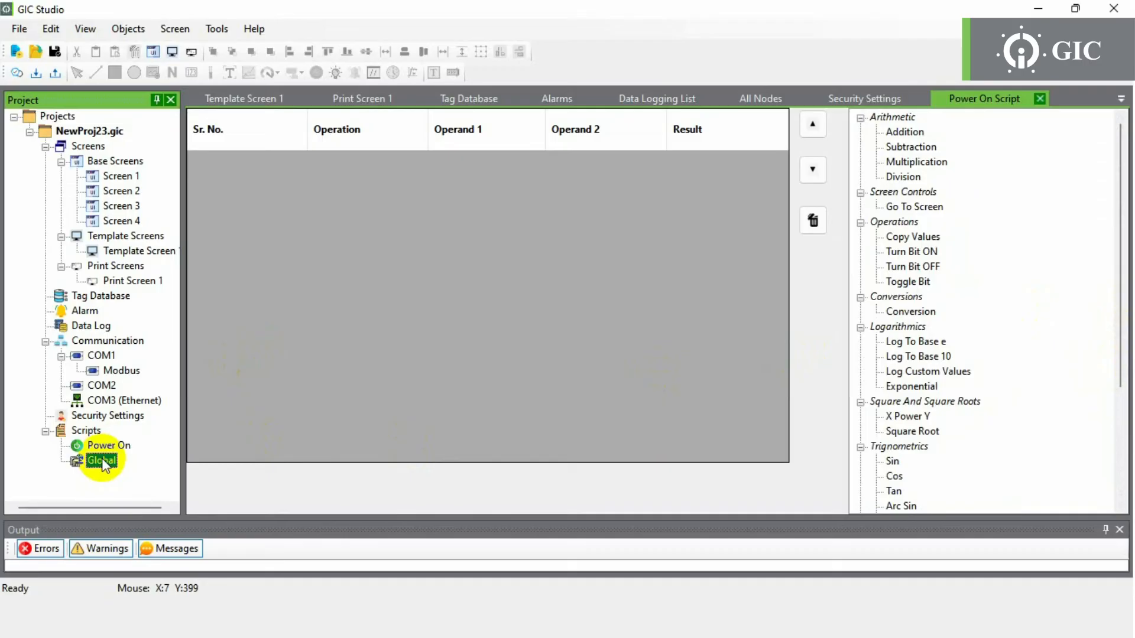
double_click(102, 460)
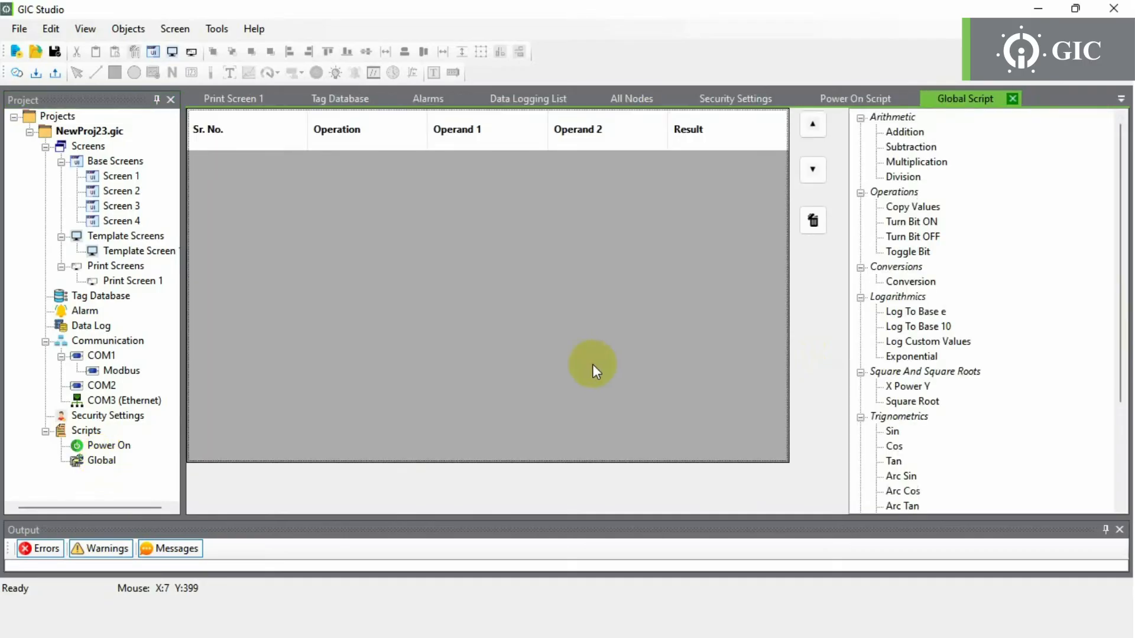
drag(914, 138, 700, 235)
click(629, 261)
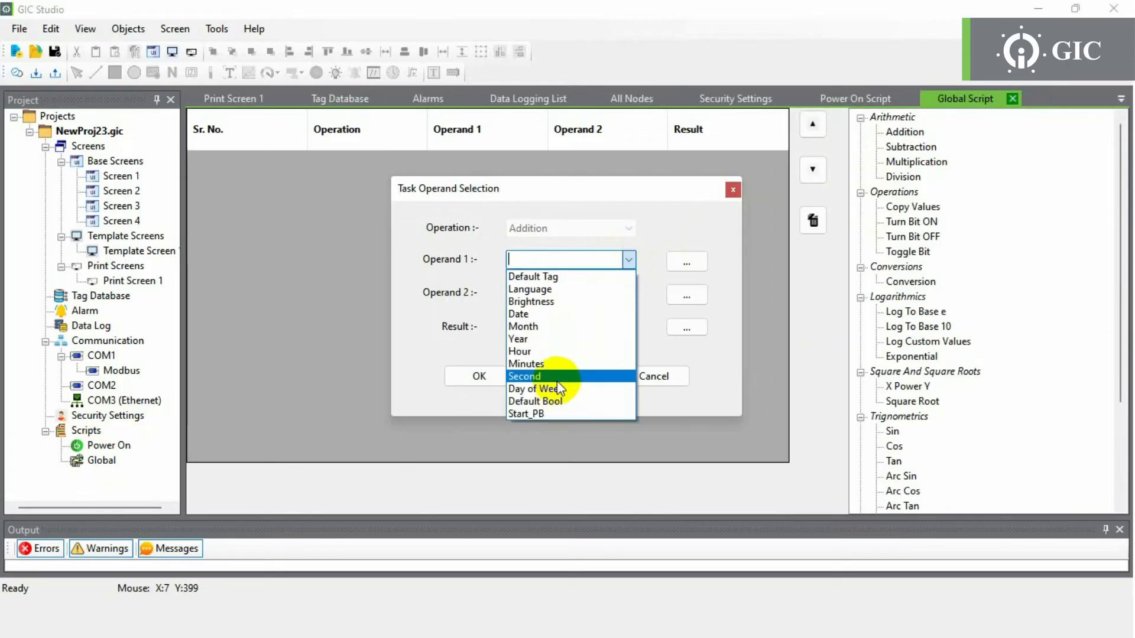
click(539, 278)
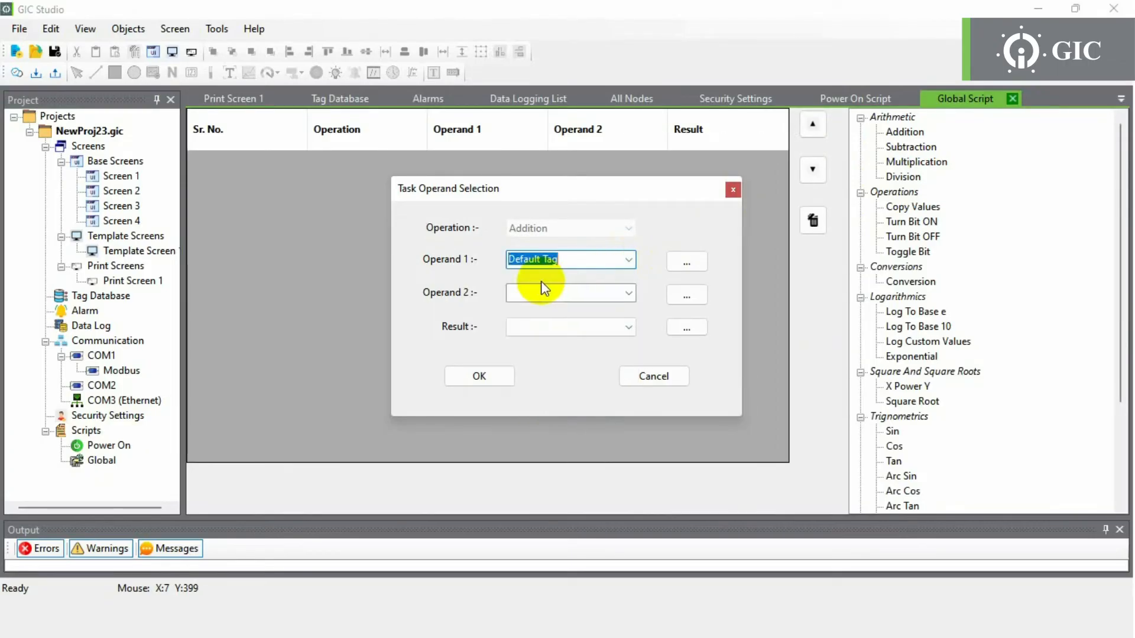
click(539, 292)
text(1)
click(558, 327)
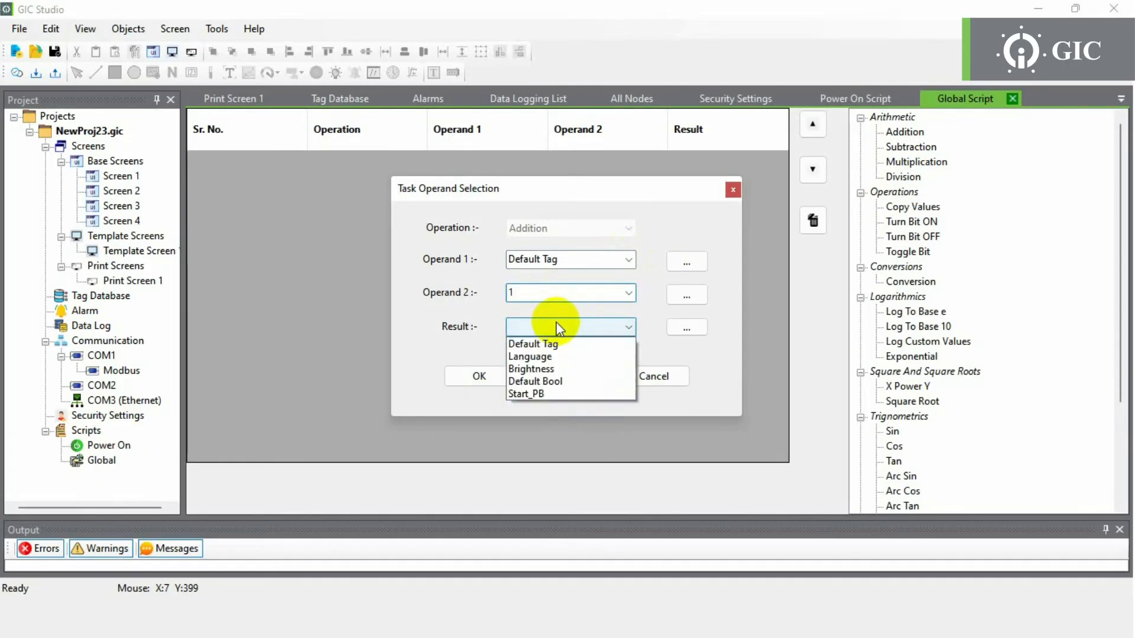
click(551, 346)
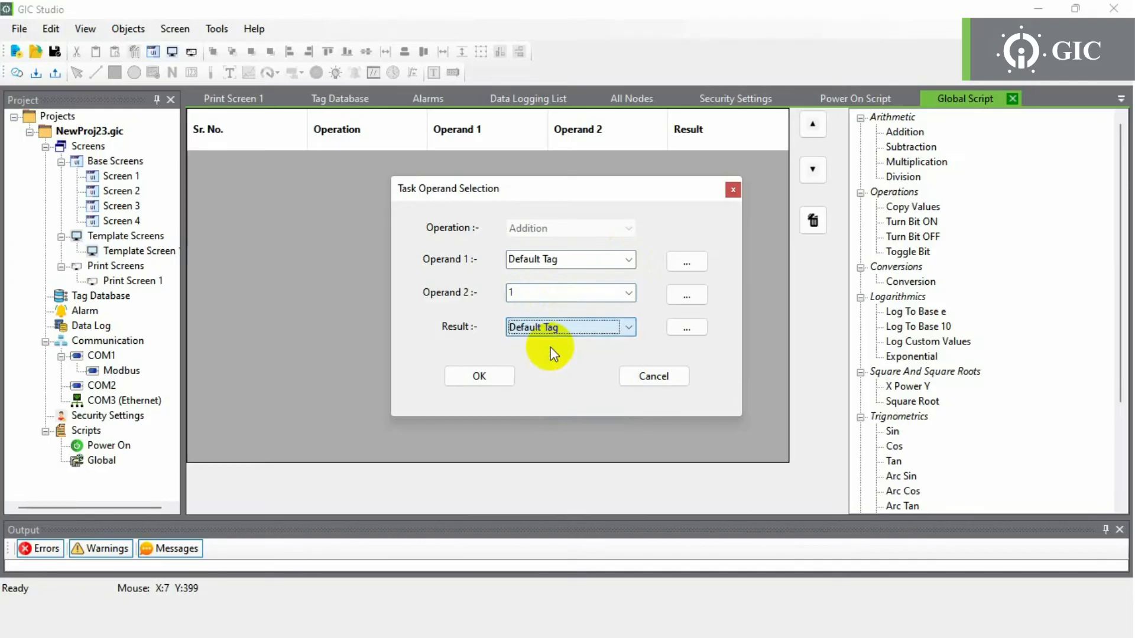
click(497, 374)
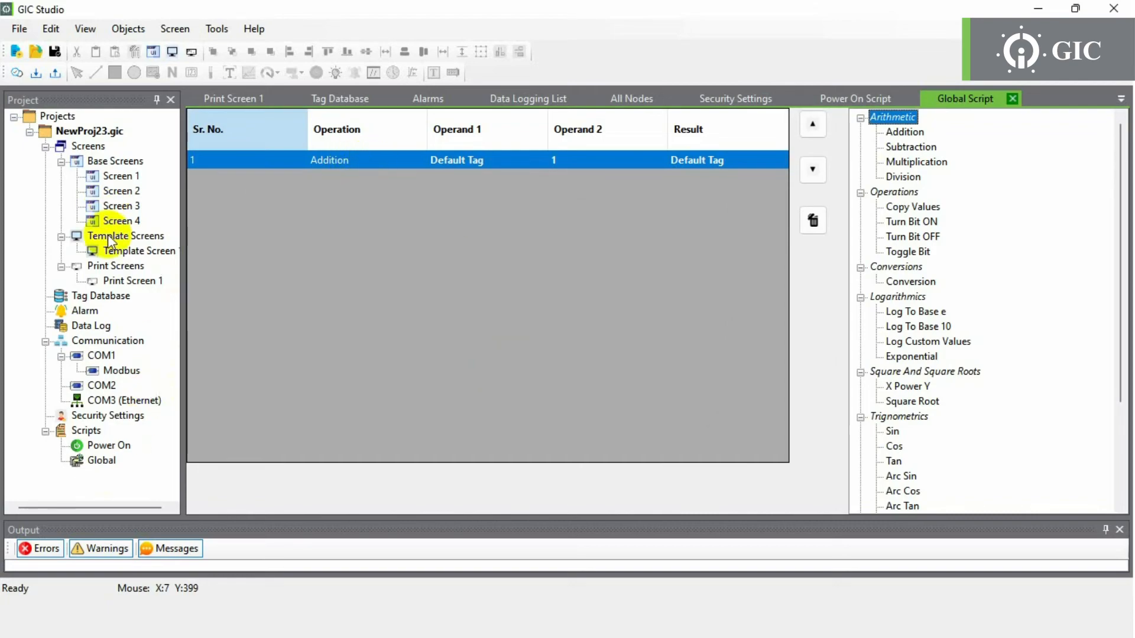
- Change the Ethernet IP address to 192.168.0.15 and save the configuration
click(217, 30)
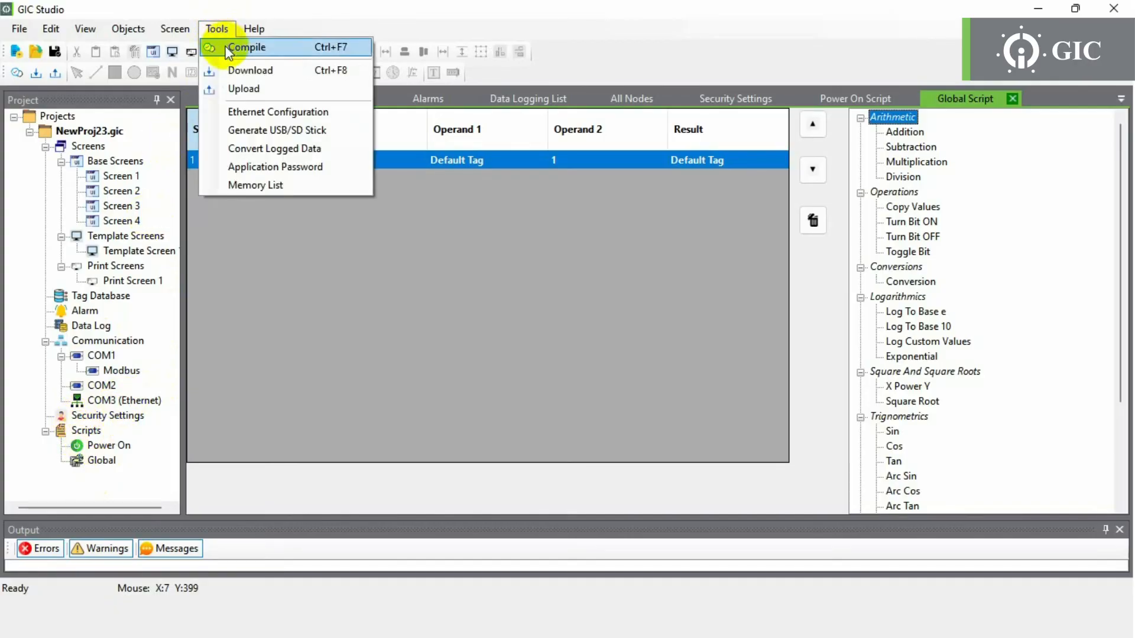
click(234, 113)
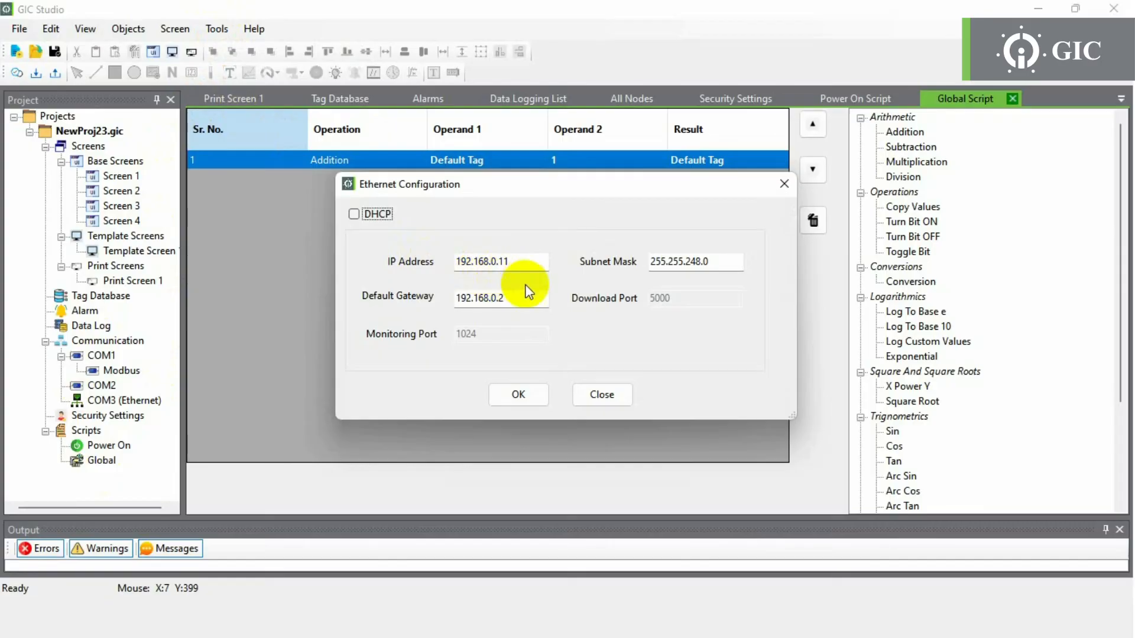
click(529, 261)
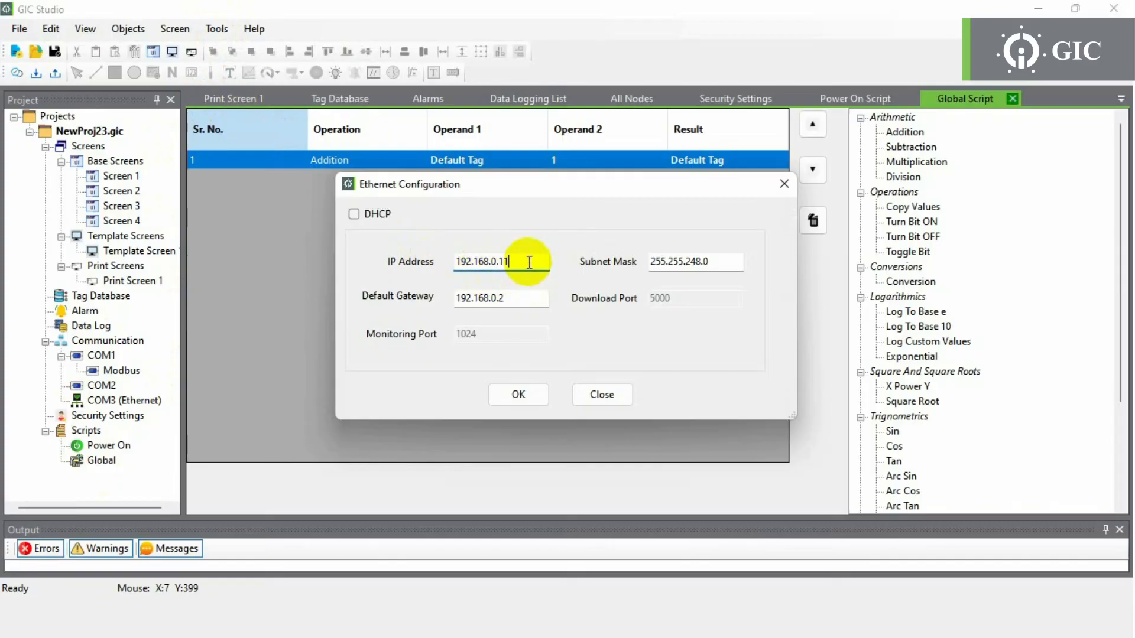
key(BackSpace)
text(5)
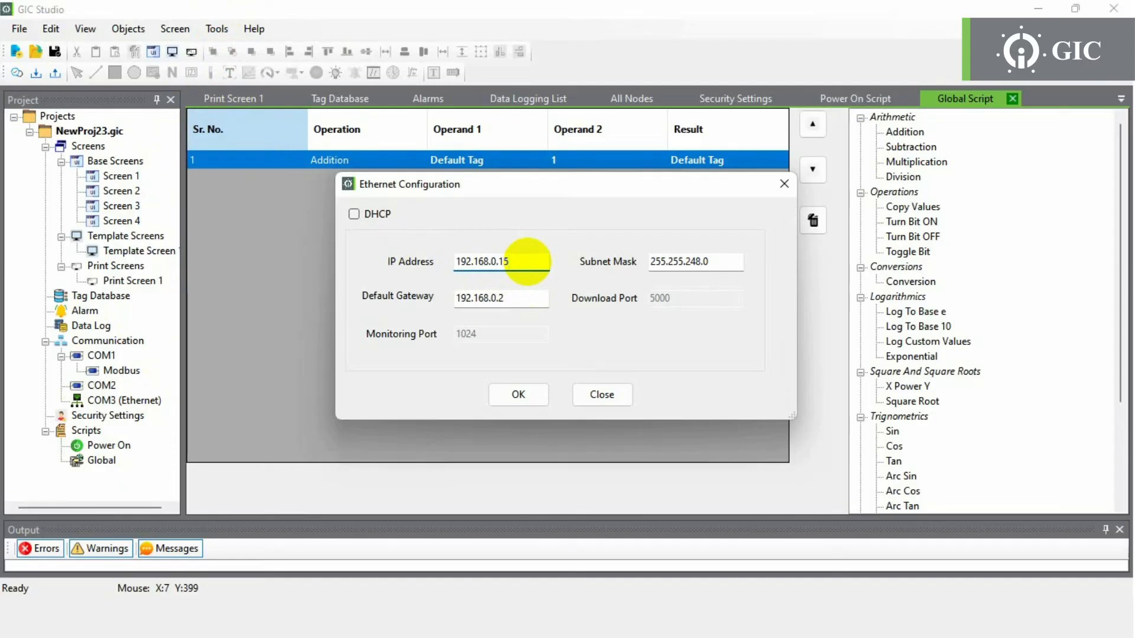
click(518, 394)
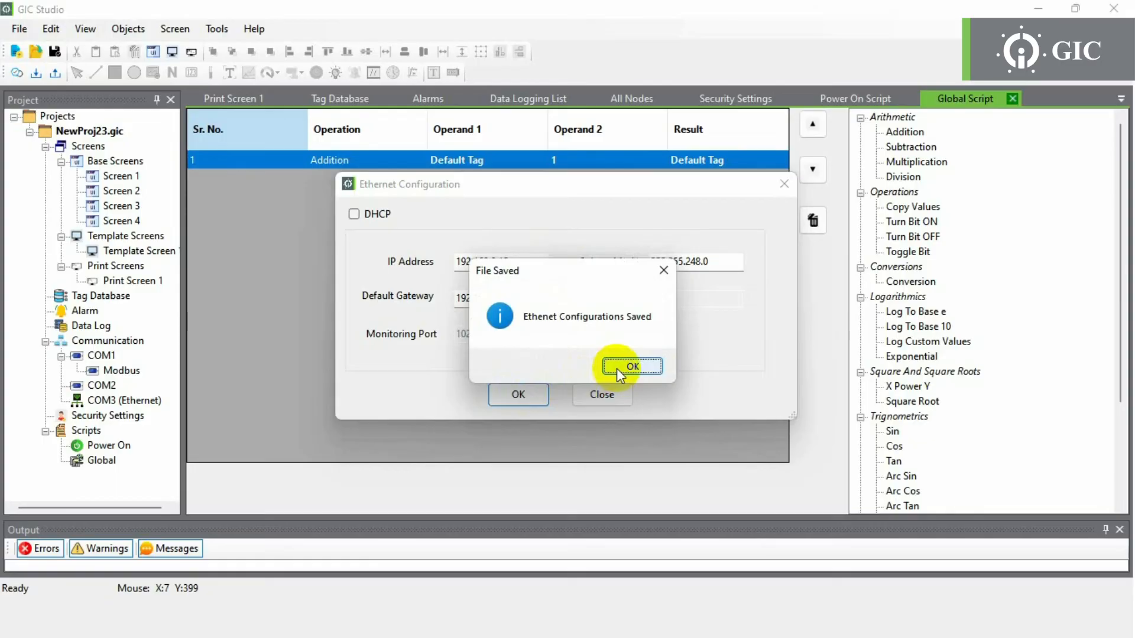
click(616, 368)
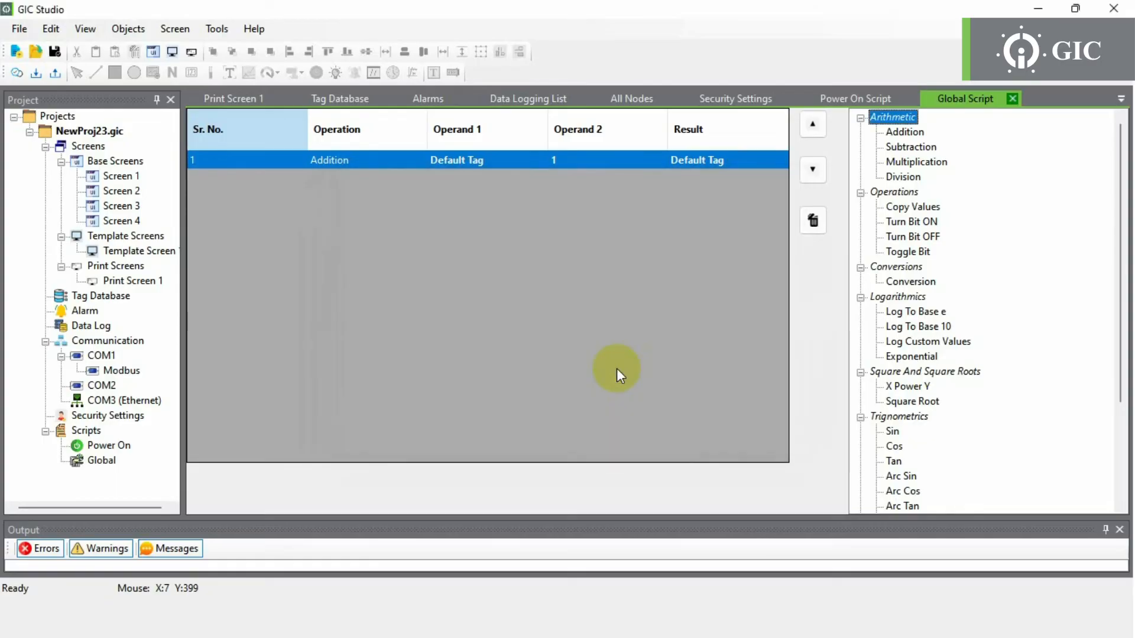
click(218, 30)
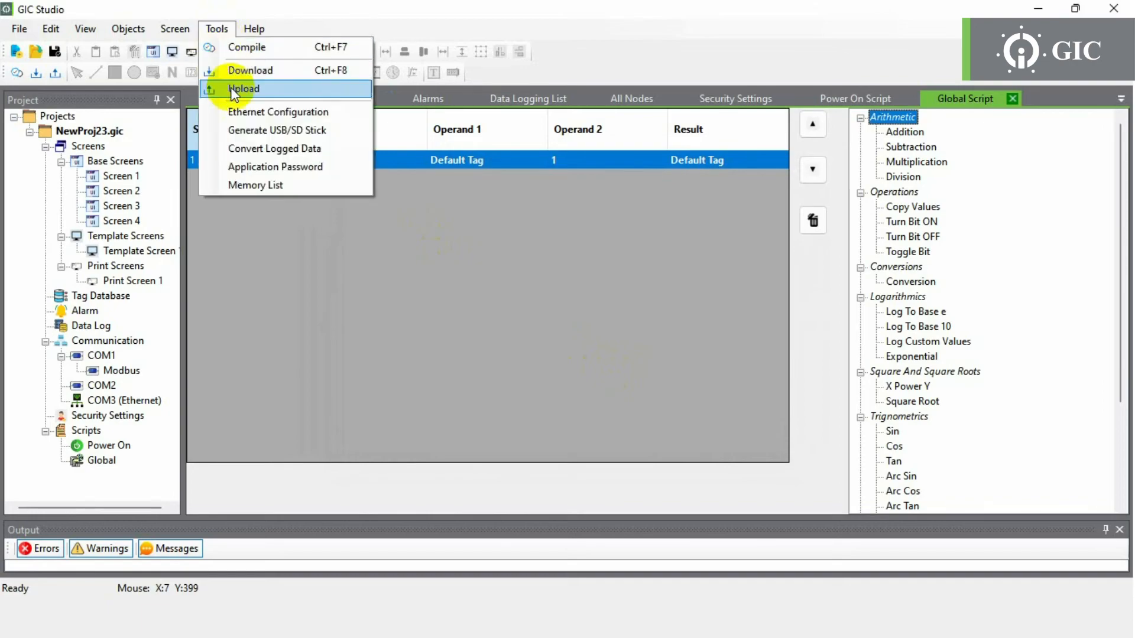
- Attempt the USB/SD build, then trace the Data Log Group Not Assigned error to Screen 4
click(243, 132)
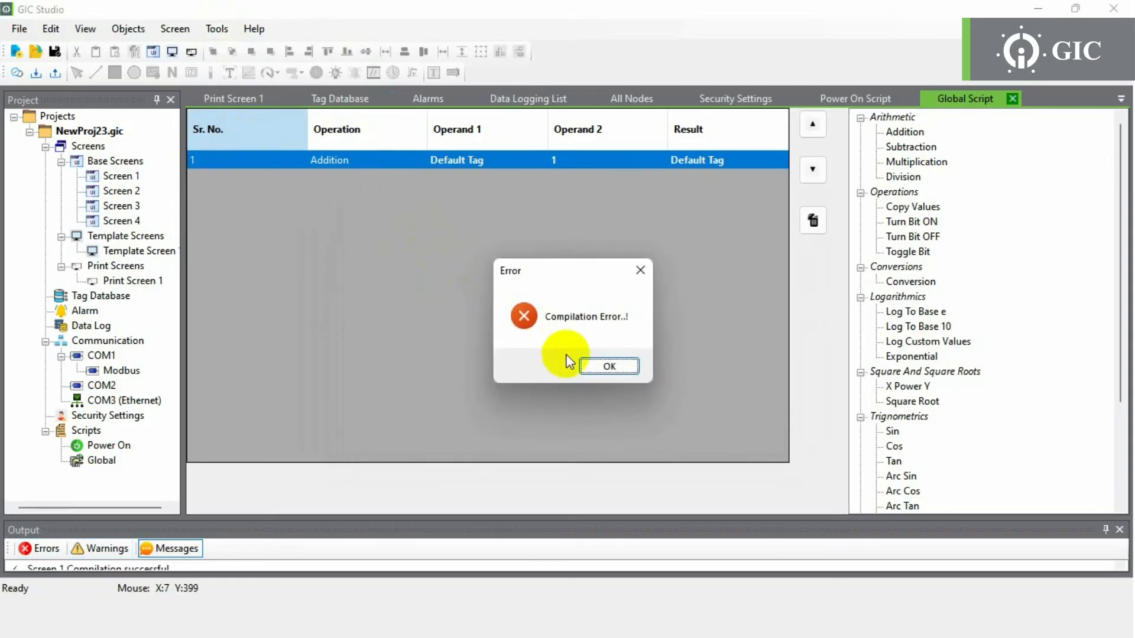
click(602, 365)
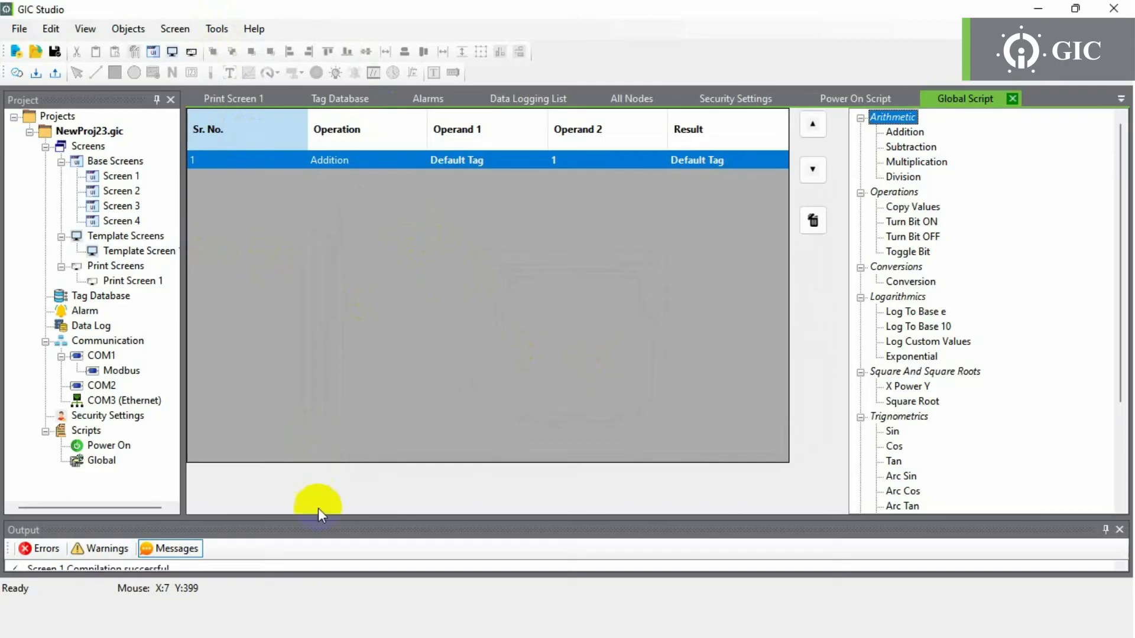
drag(320, 519, 319, 408)
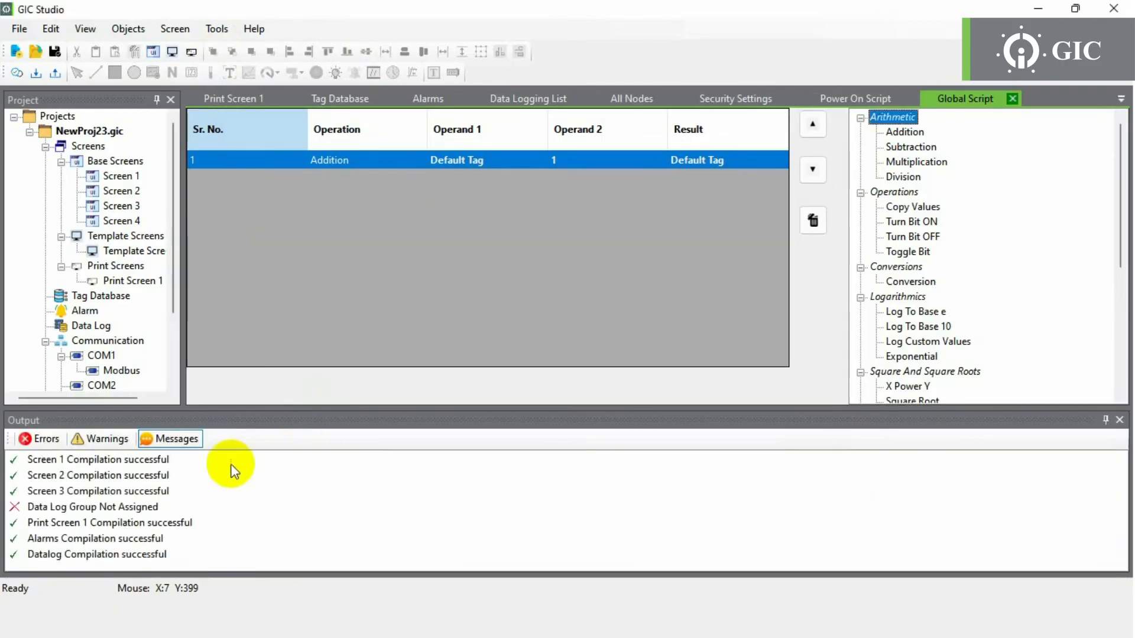
double_click(136, 510)
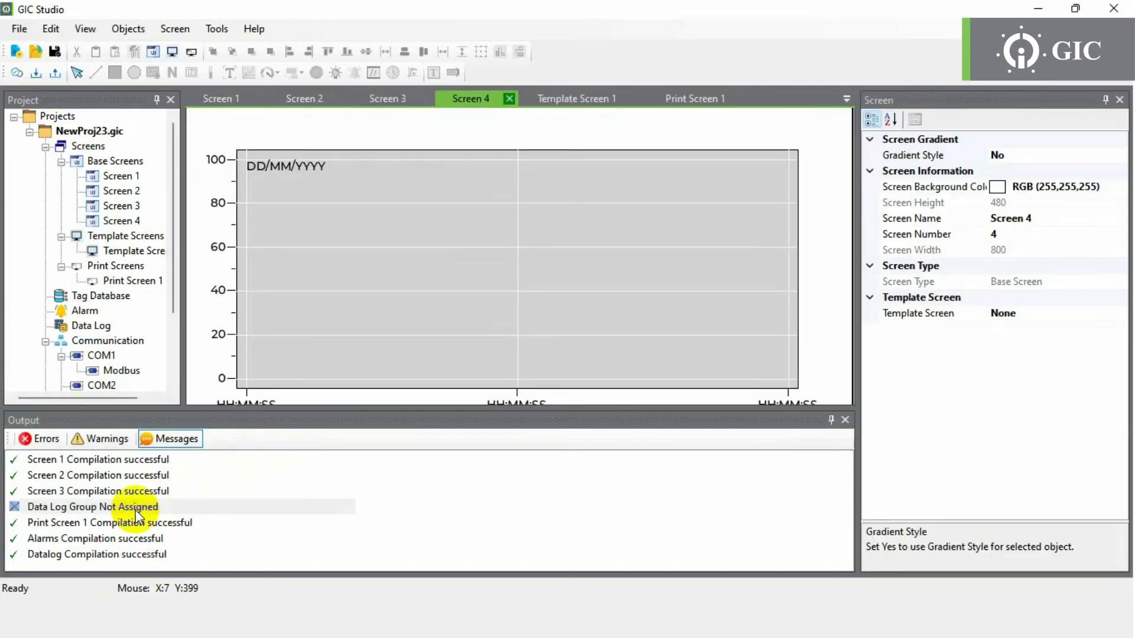
- Assign data log group 1 to the trend chart on Screen 4
click(730, 278)
click(1105, 282)
click(1106, 282)
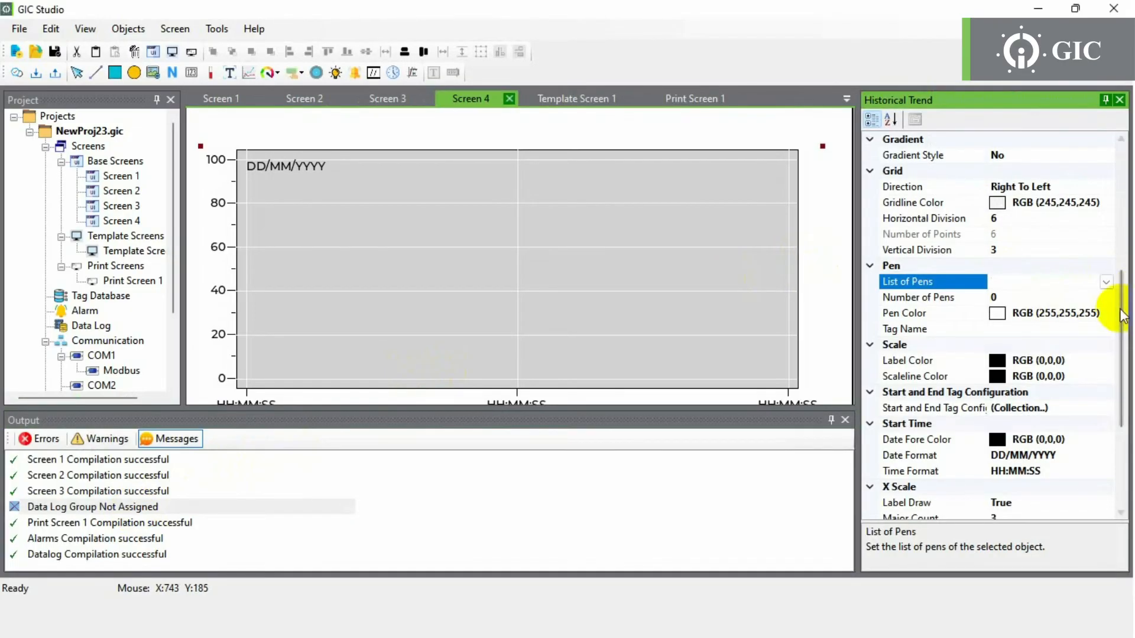
scroll(1106, 260, up, 4)
click(1106, 188)
click(1107, 188)
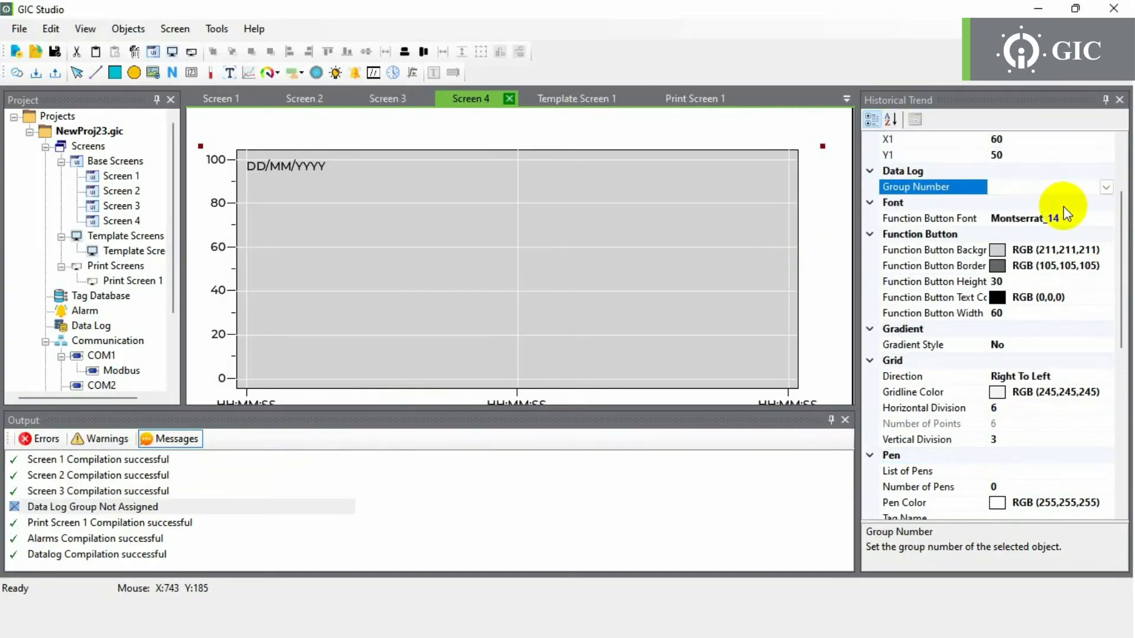
click(1059, 210)
- Recompile and write the USB/SD download files to the desktop HMI Download folder, overwriting old ones
click(217, 28)
click(220, 43)
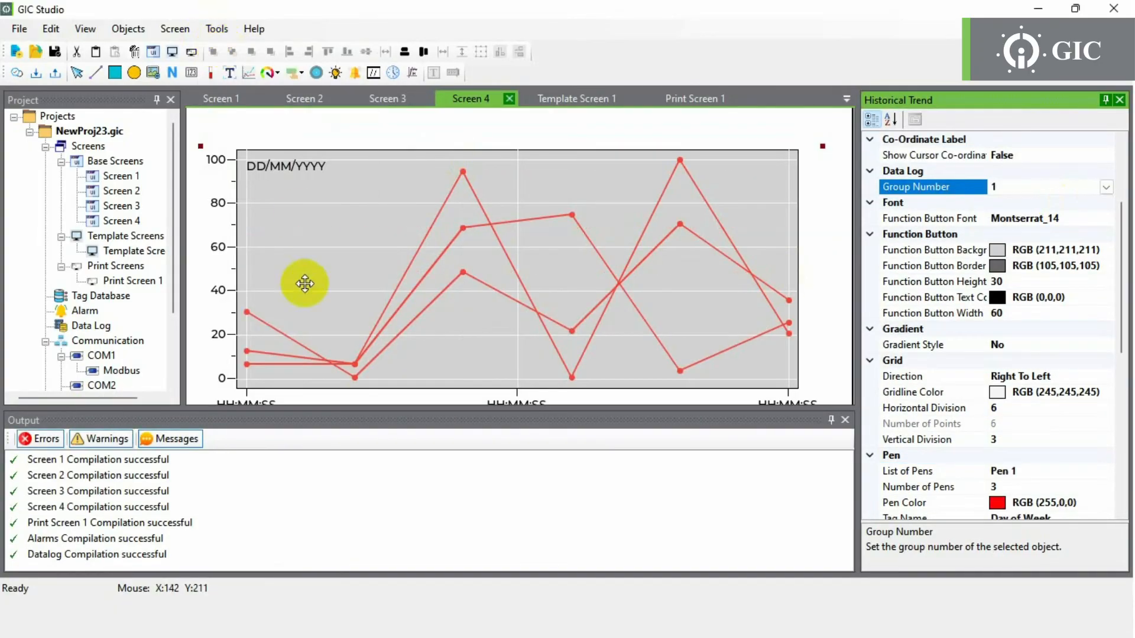
click(222, 30)
click(251, 132)
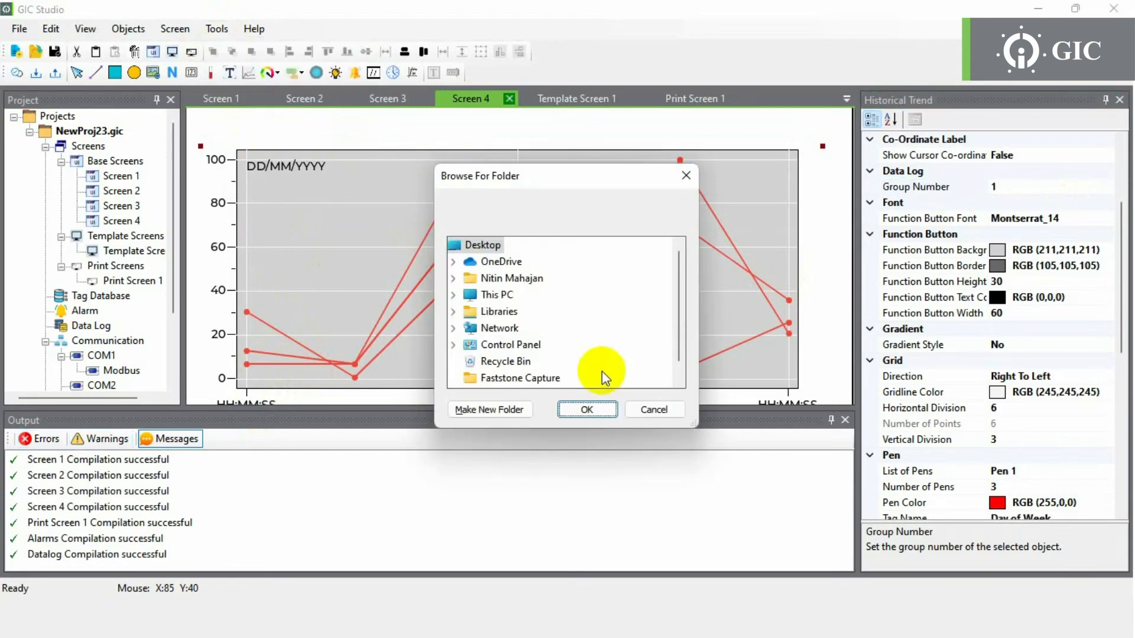
click(604, 411)
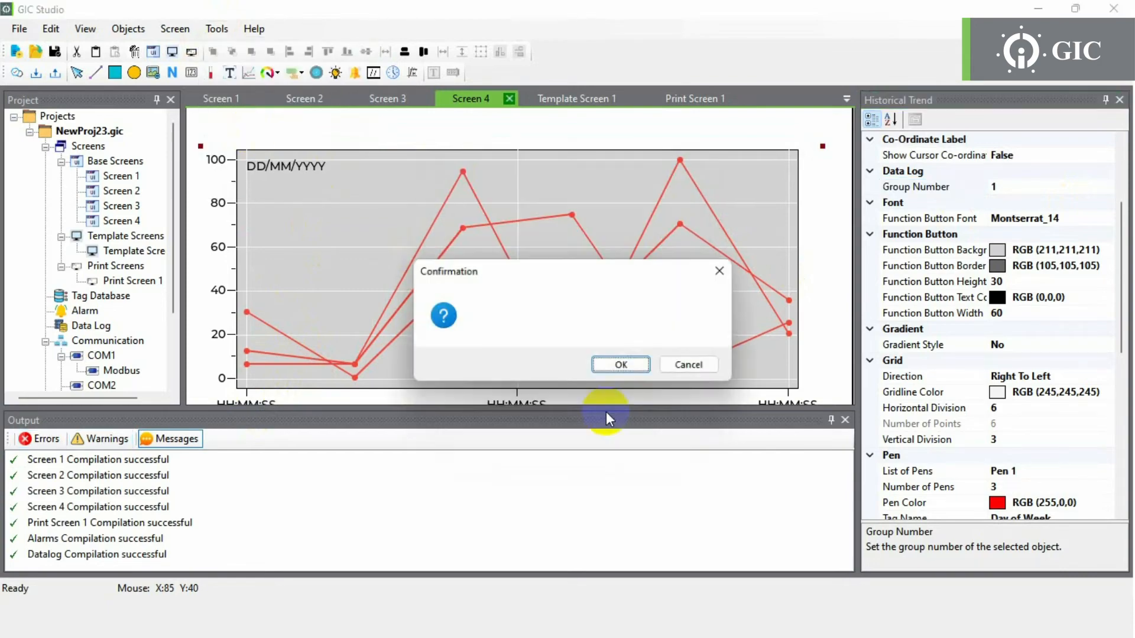
click(624, 367)
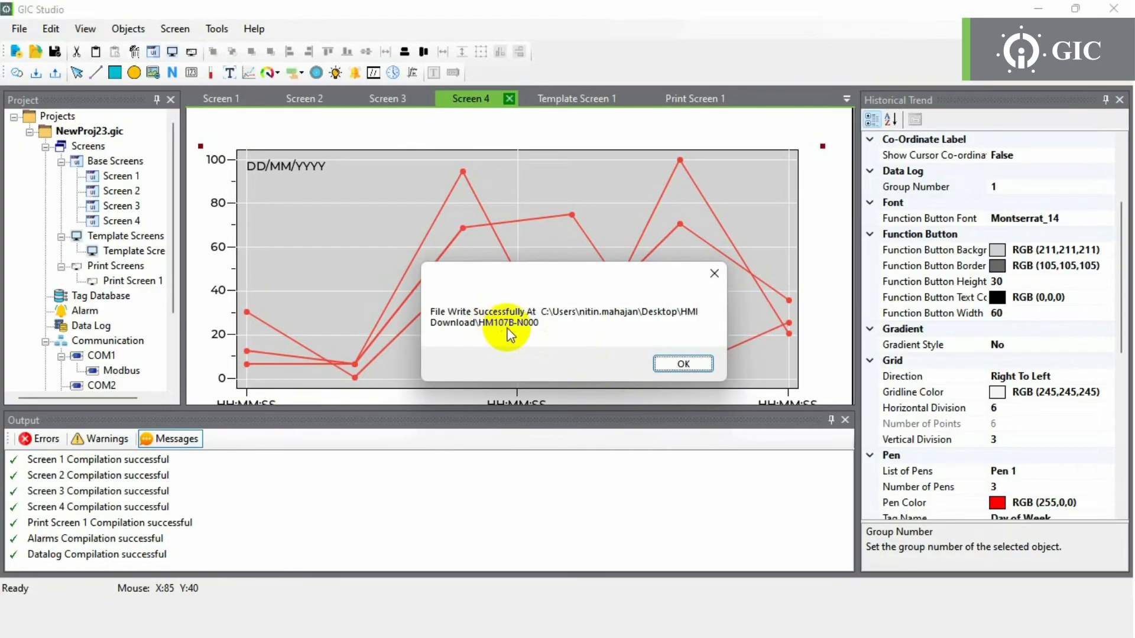
click(684, 364)
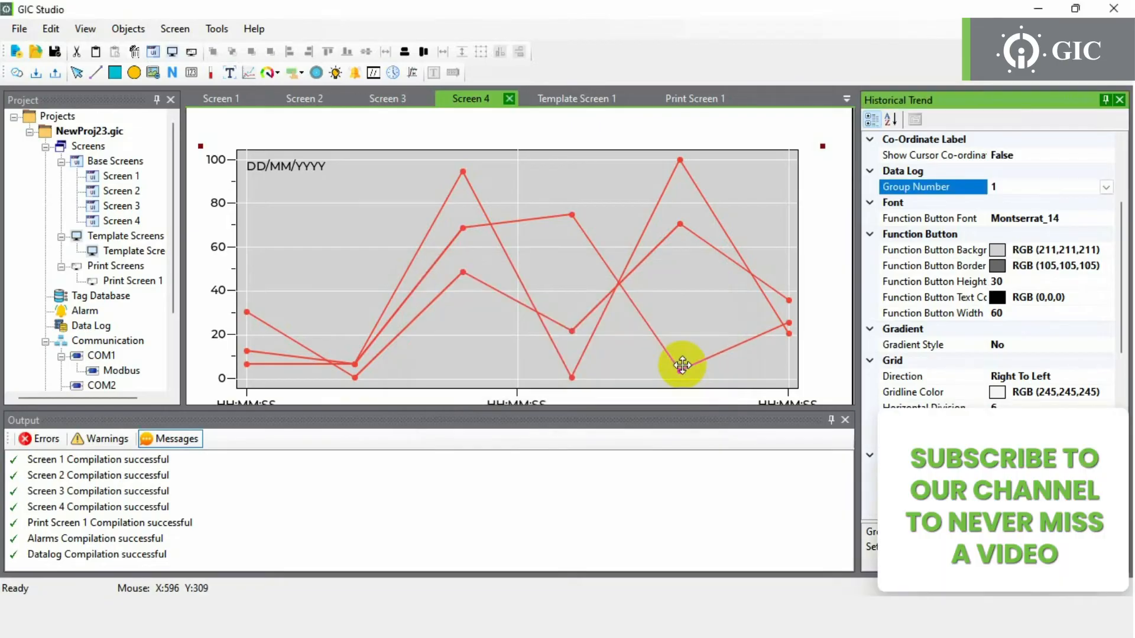
double_click(131, 222)
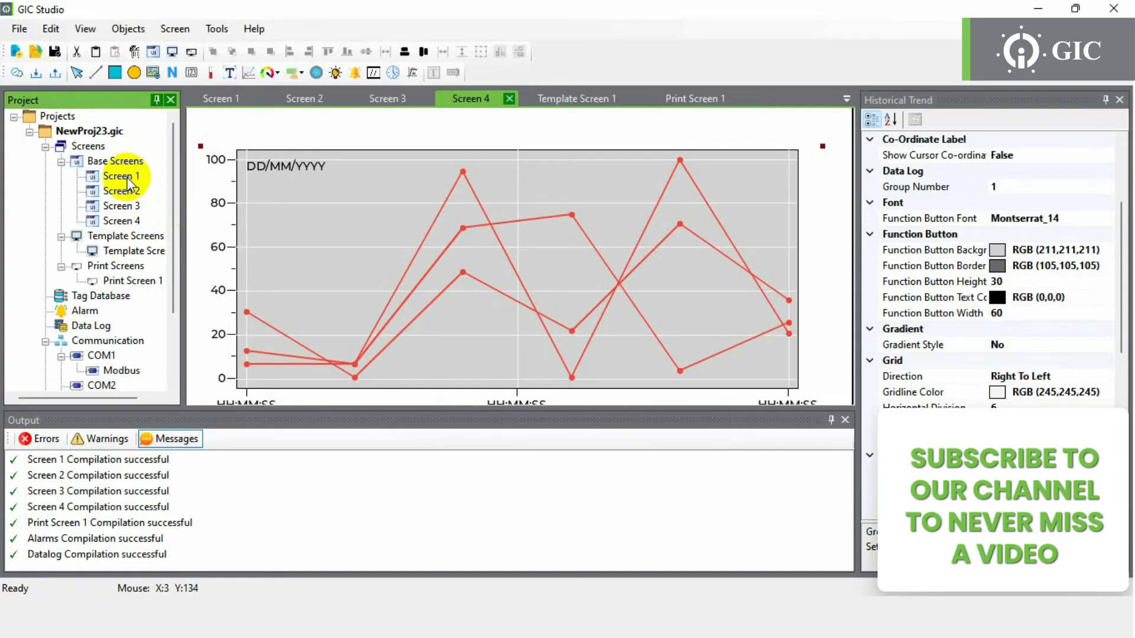
click(388, 321)
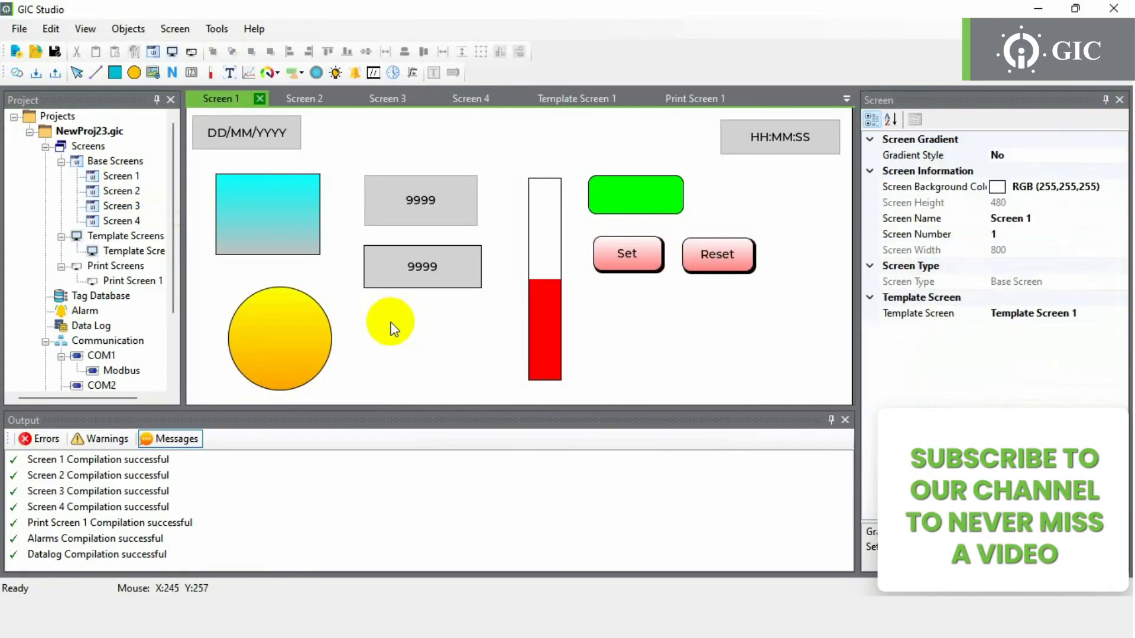
click(301, 73)
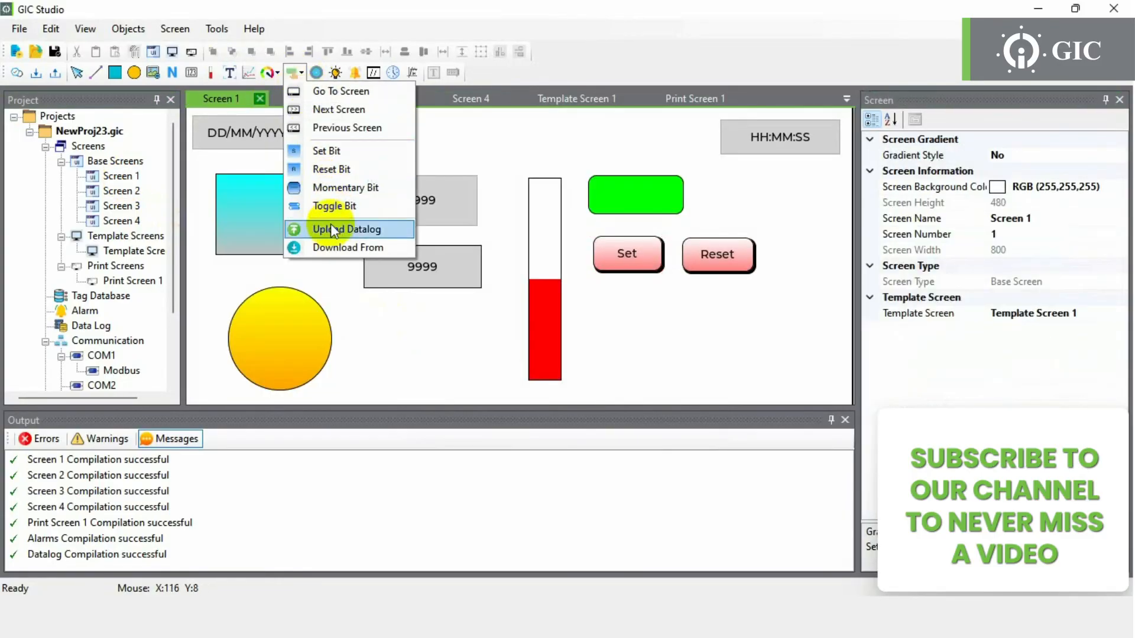
click(332, 246)
drag(615, 304, 713, 346)
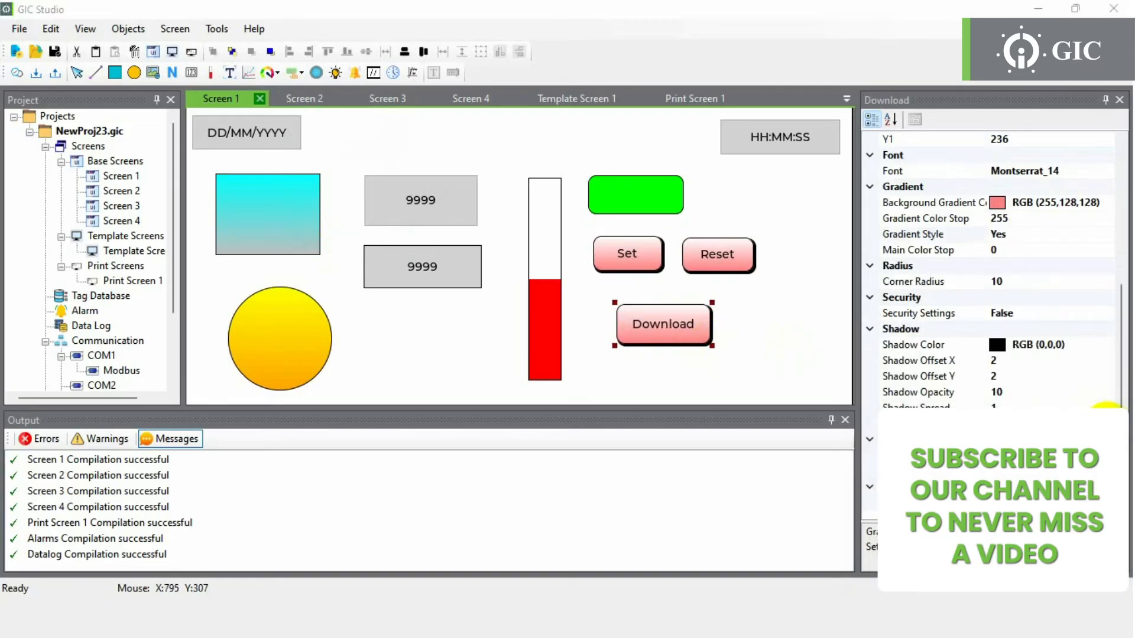
click(1121, 427)
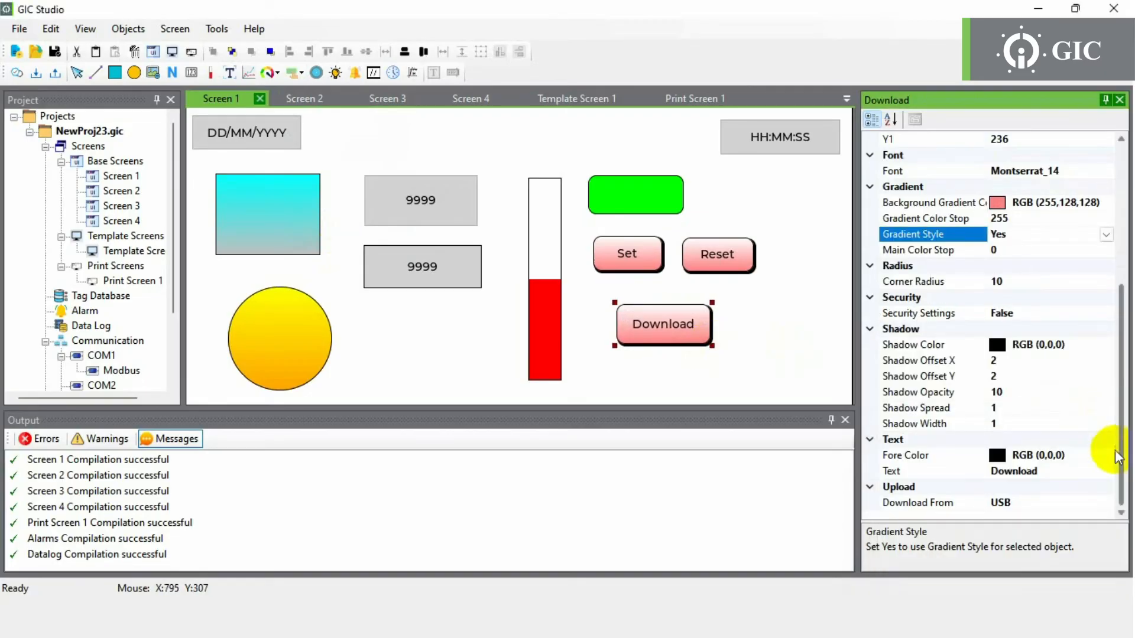
click(1042, 503)
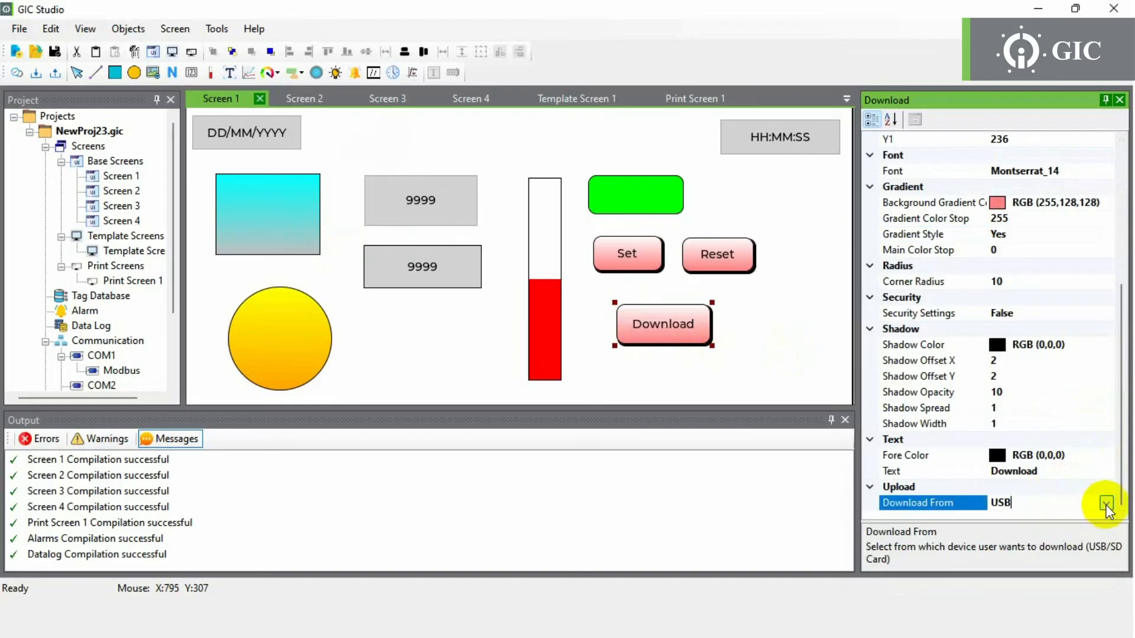
click(1107, 504)
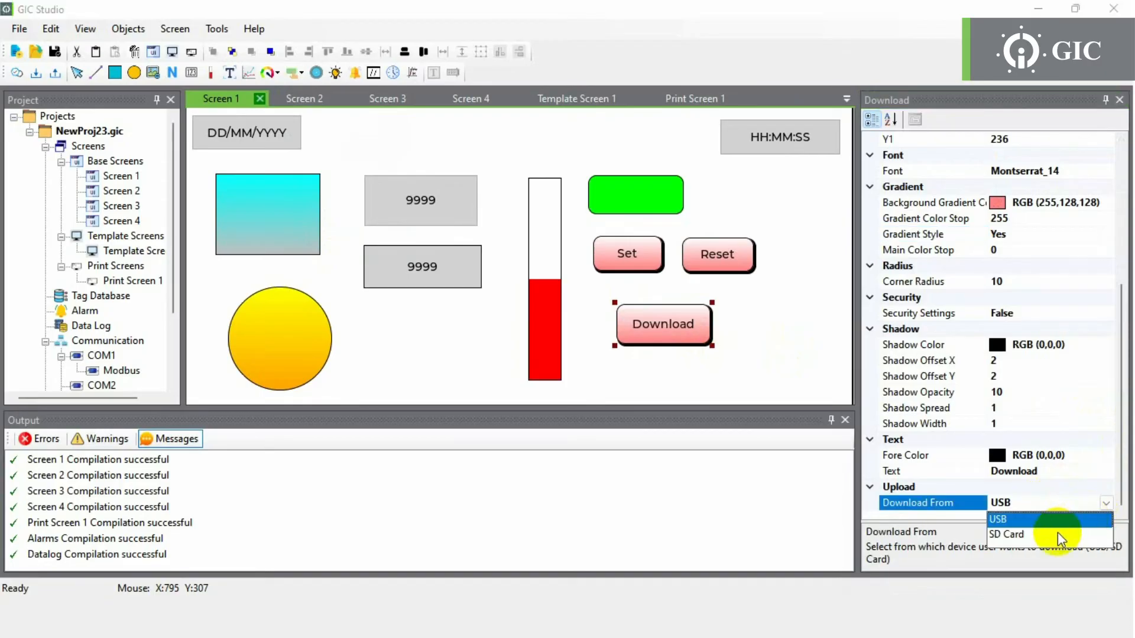
click(1058, 532)
click(1104, 505)
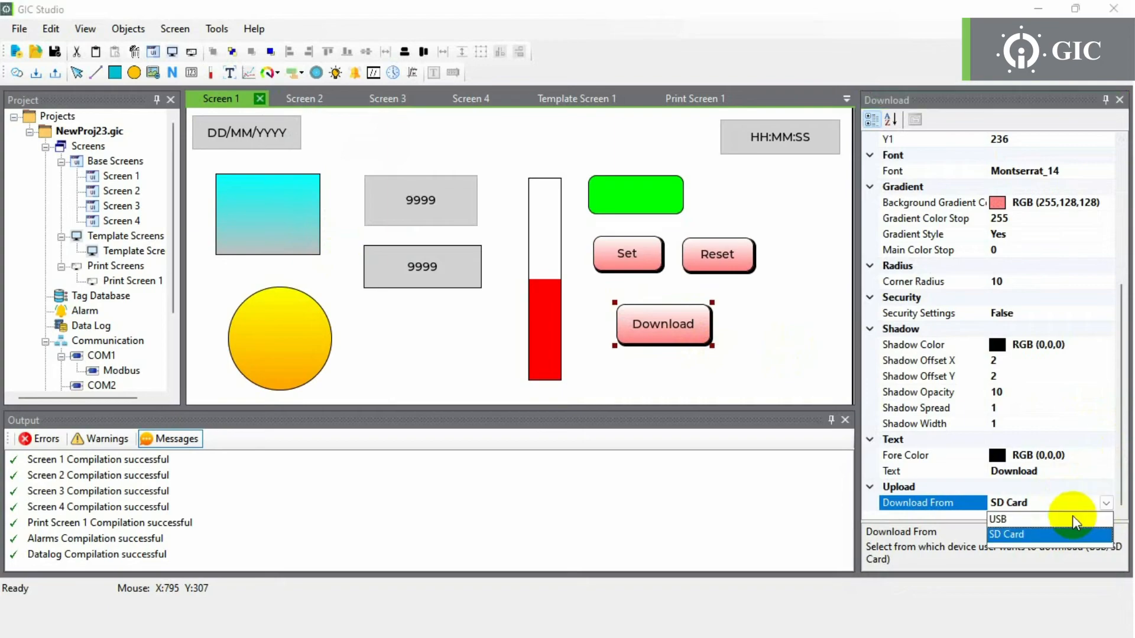
click(1073, 518)
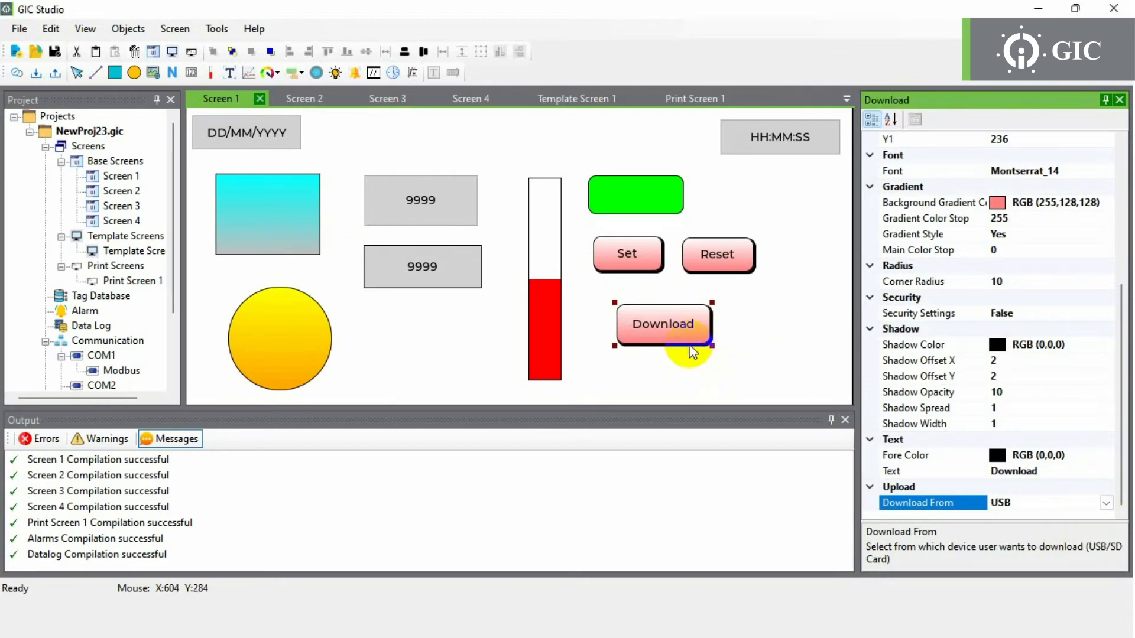
click(599, 375)
click(217, 29)
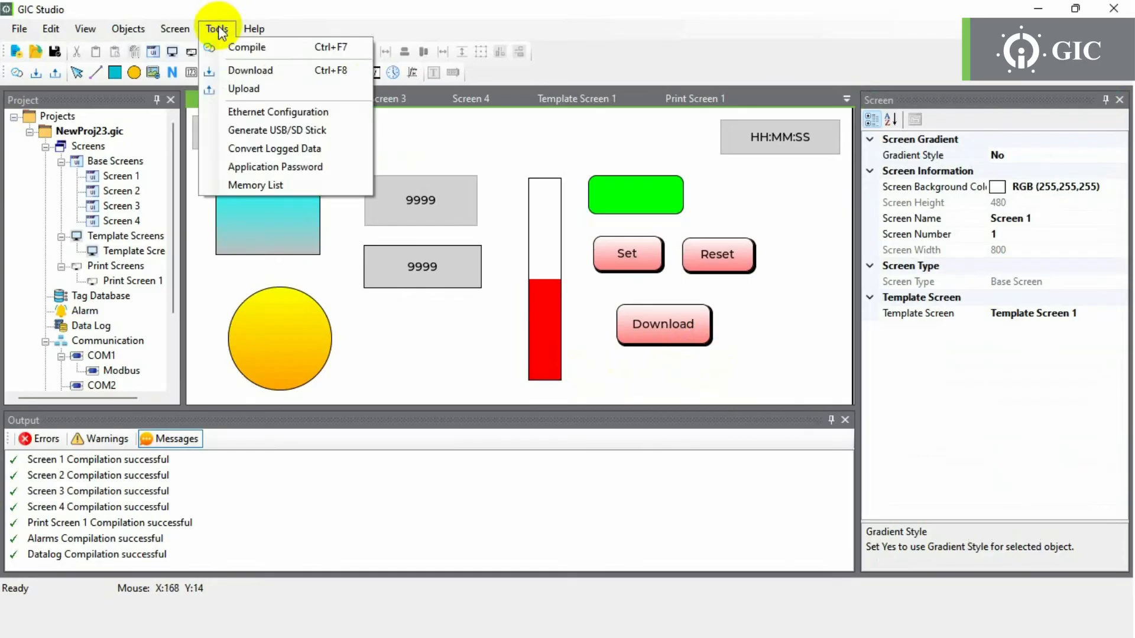
click(237, 149)
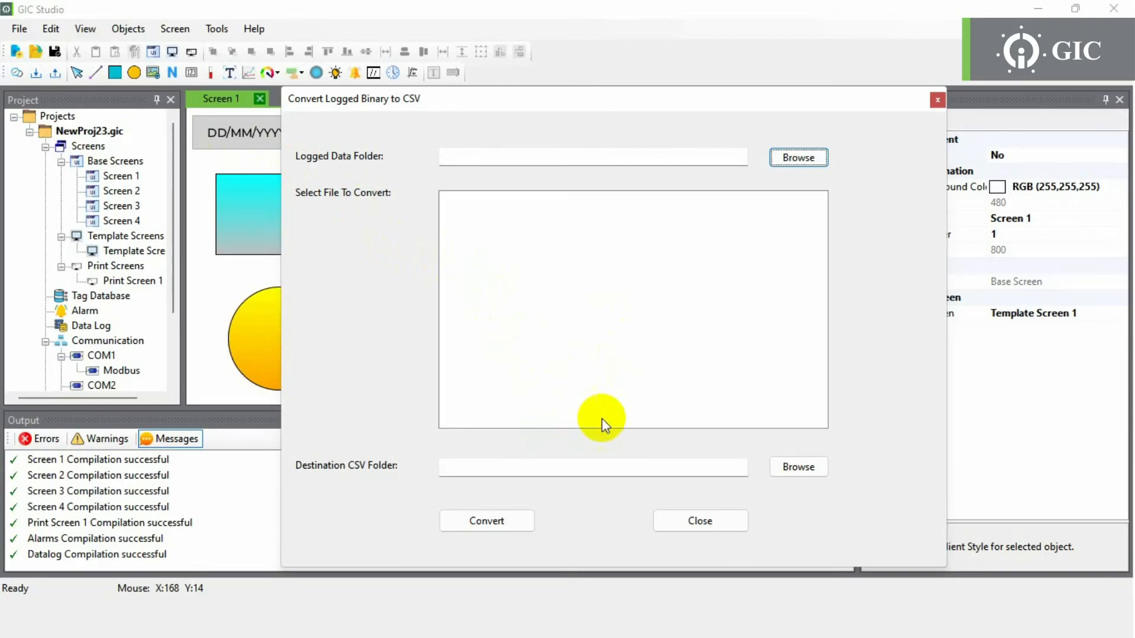
click(665, 513)
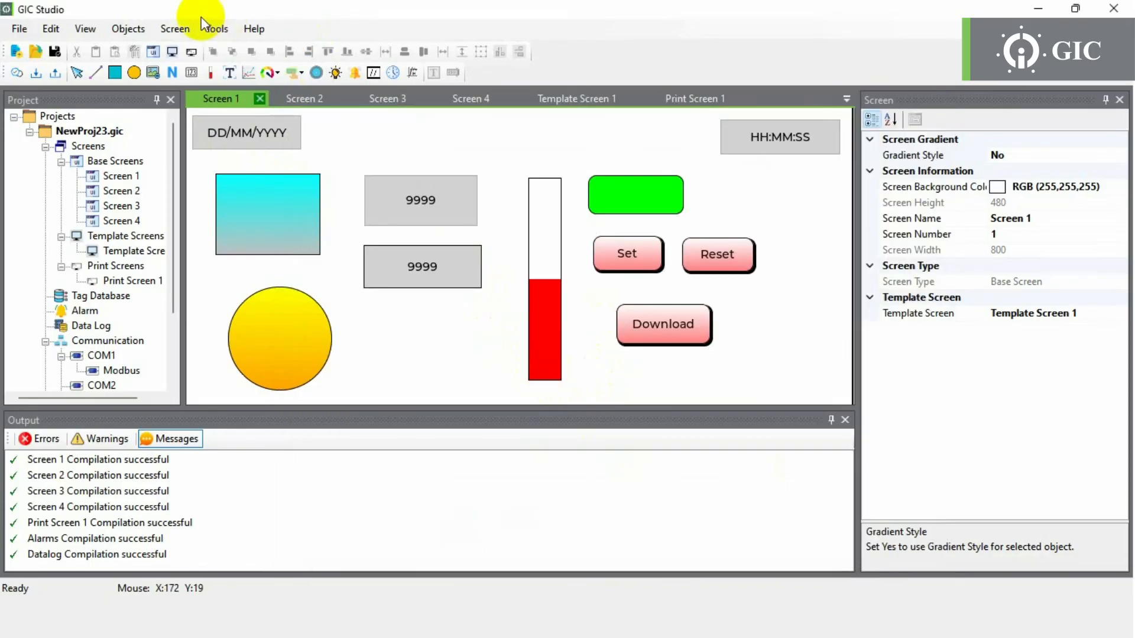
click(217, 27)
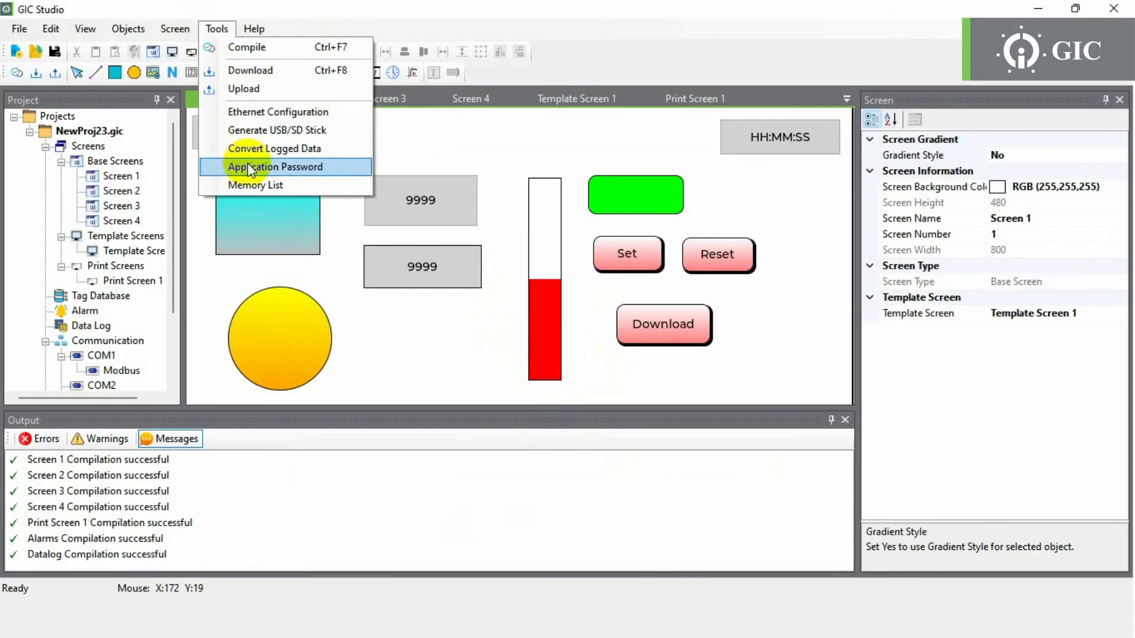
- Enter and confirm a new application password, then set it
click(251, 168)
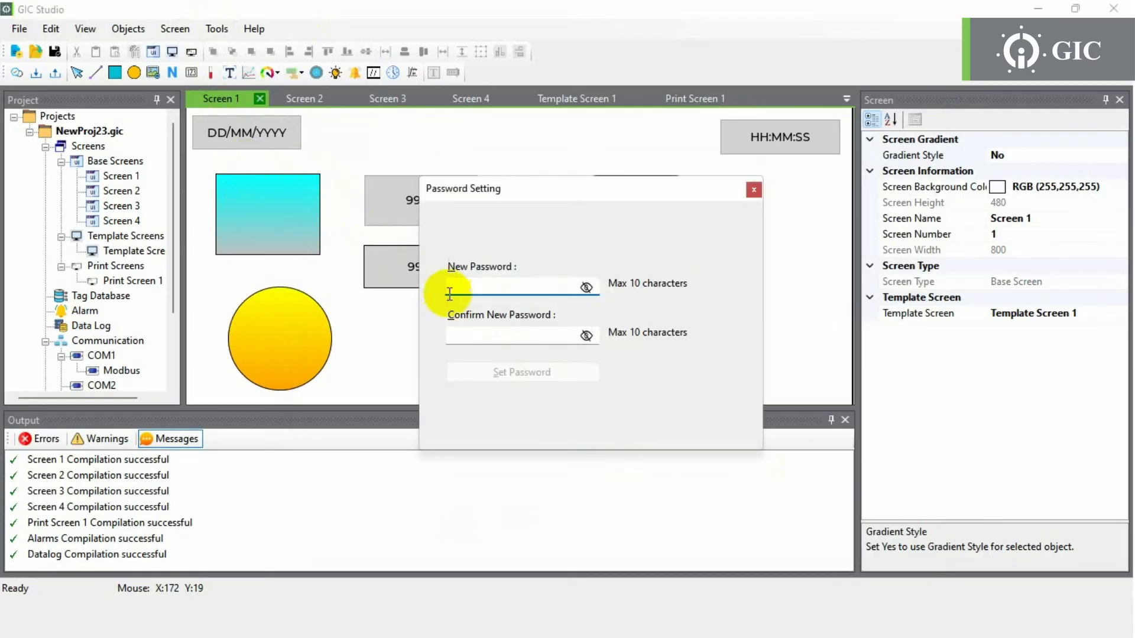
text(123)
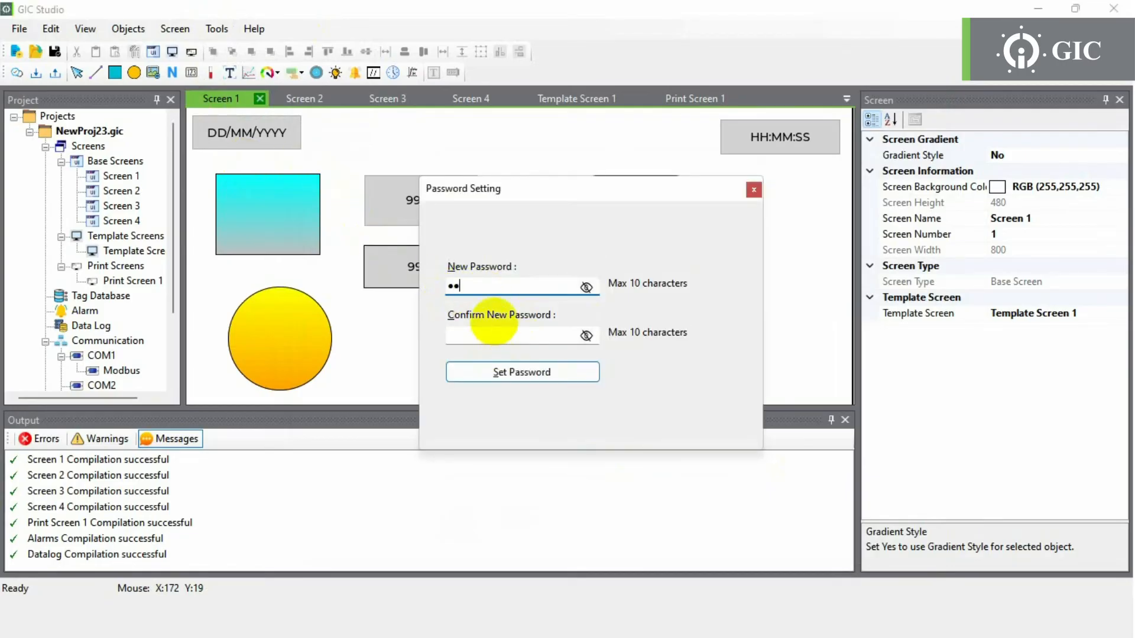
click(500, 341)
text(123)
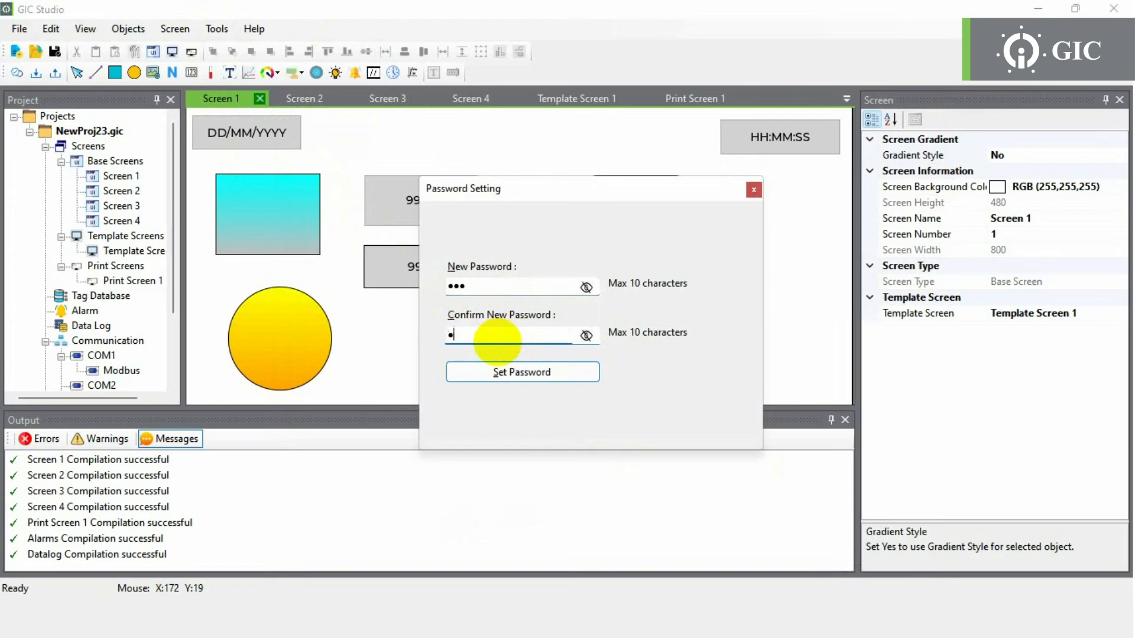
click(501, 369)
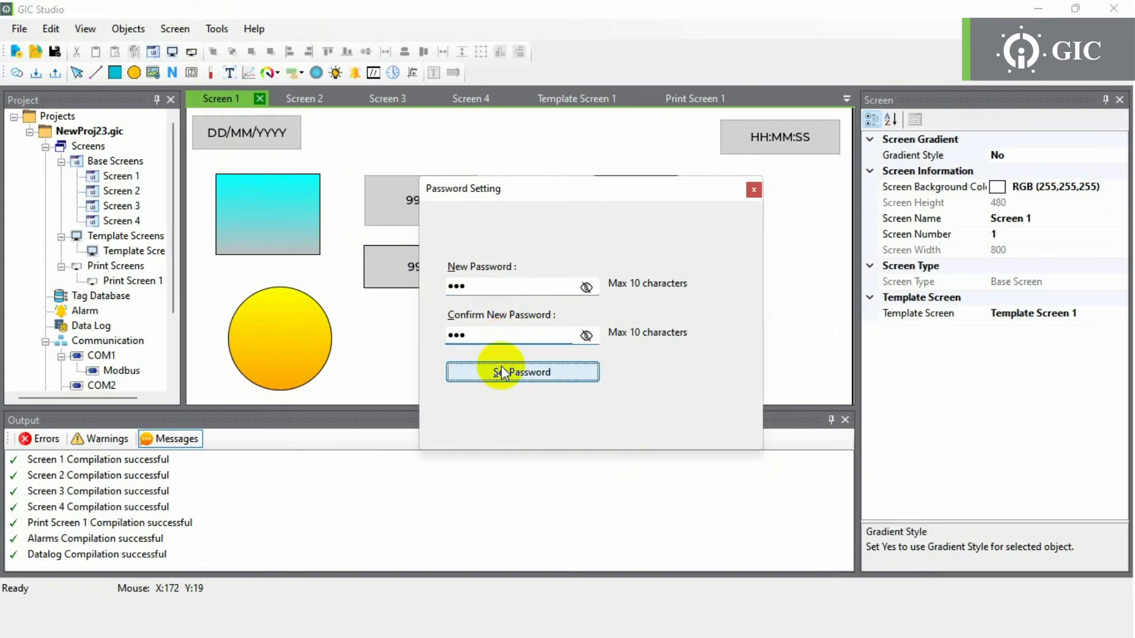
click(604, 371)
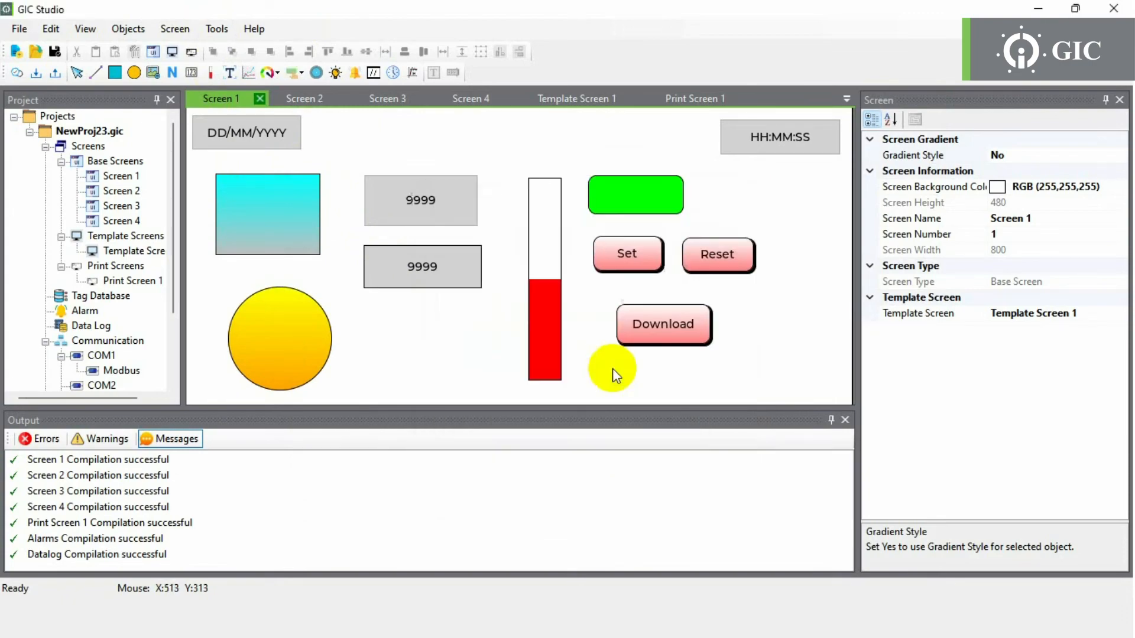
click(217, 29)
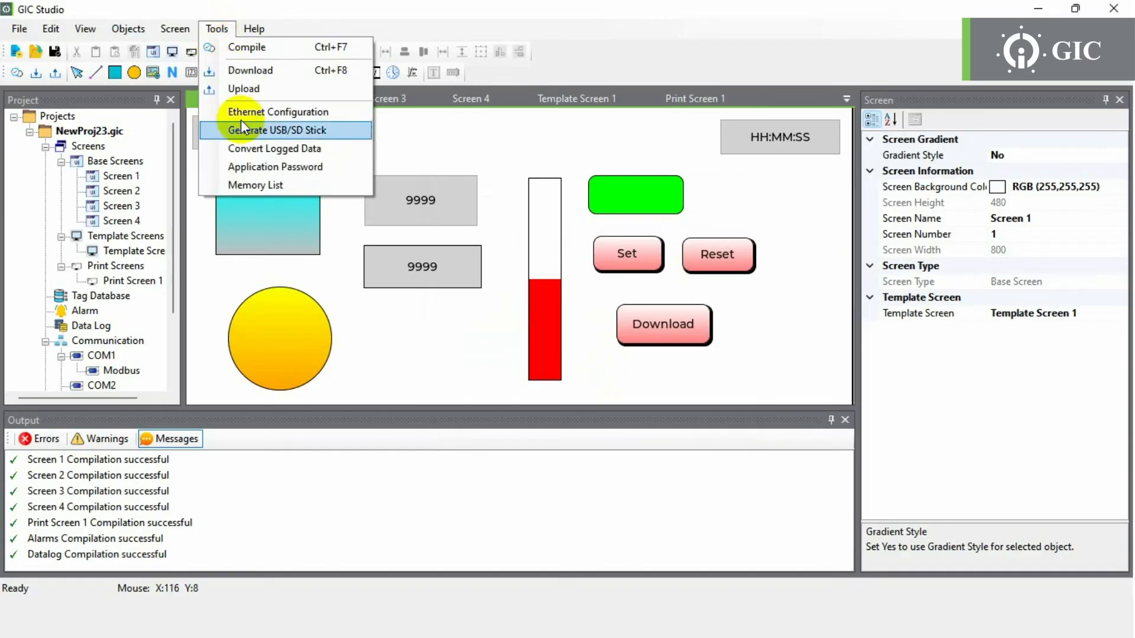
click(247, 184)
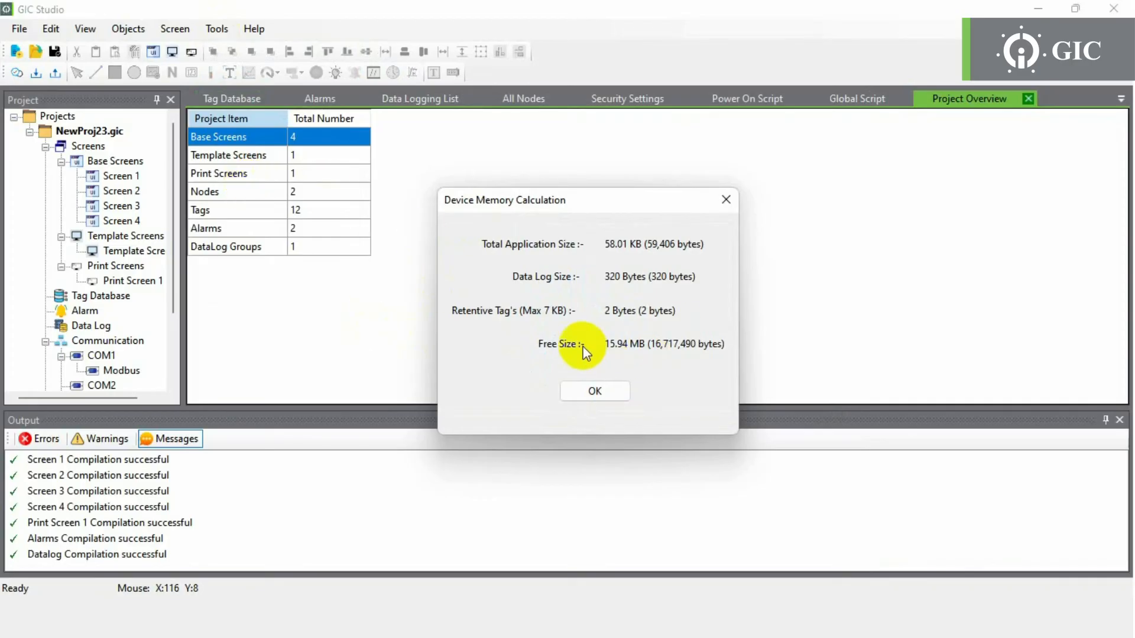
click(594, 395)
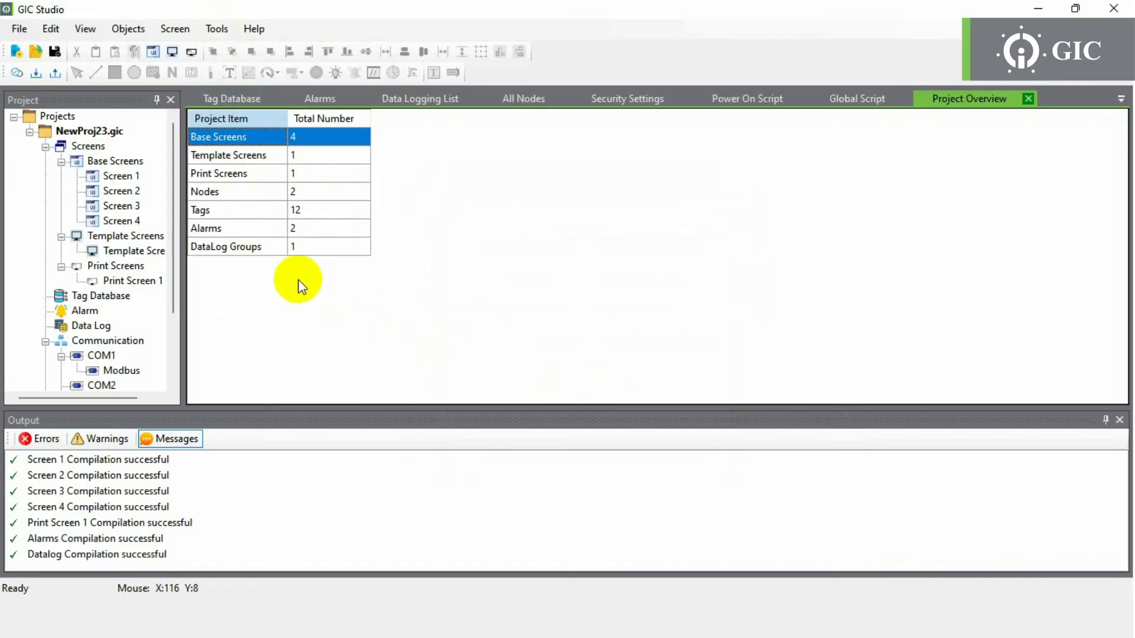
- Download firmware and application to the device over USB on COM4 until 100% complete
click(41, 74)
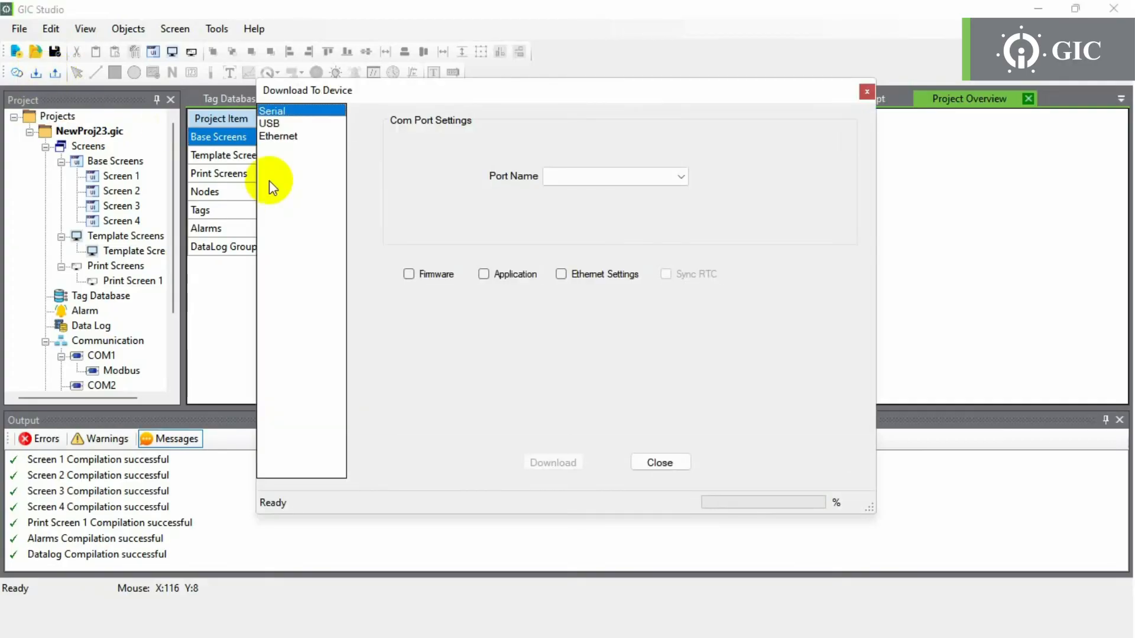
click(290, 126)
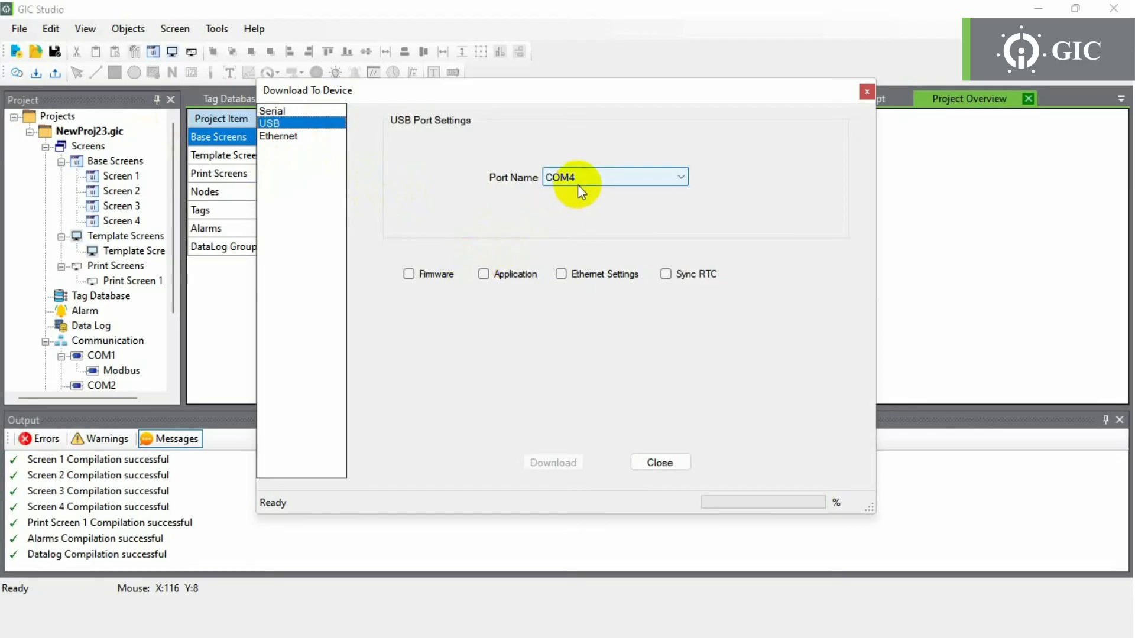
click(425, 274)
click(499, 273)
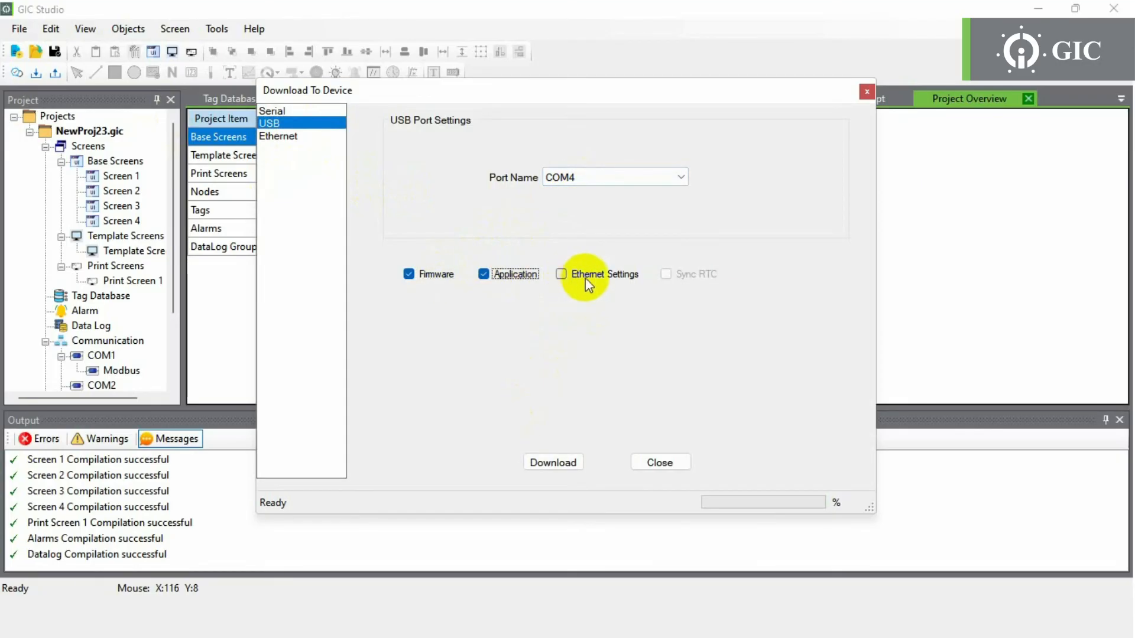
click(551, 464)
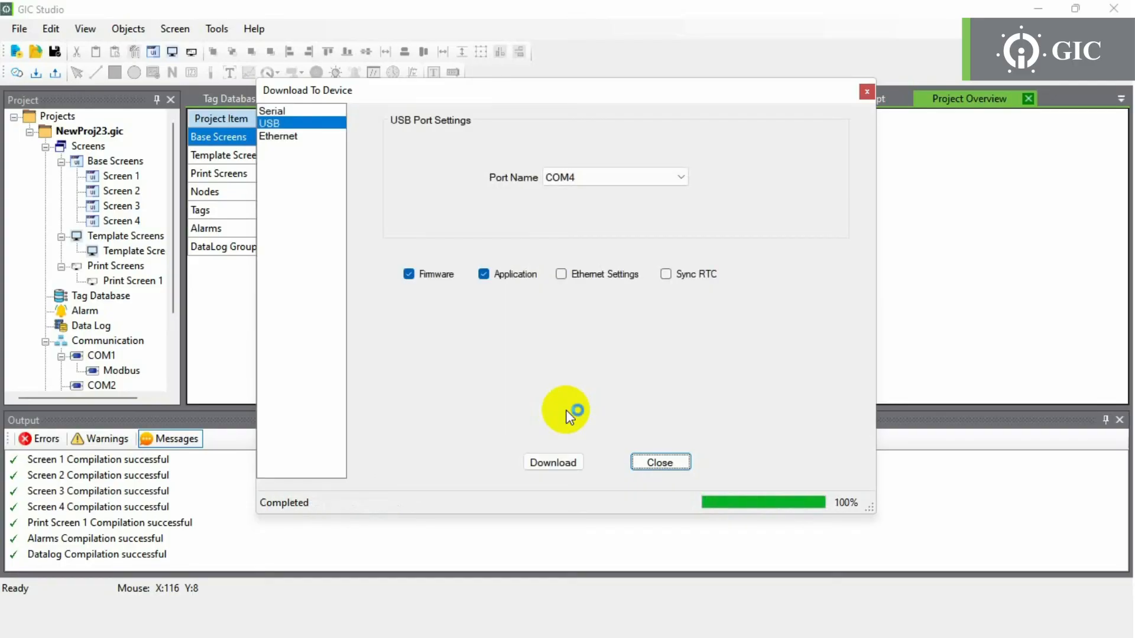
click(660, 463)
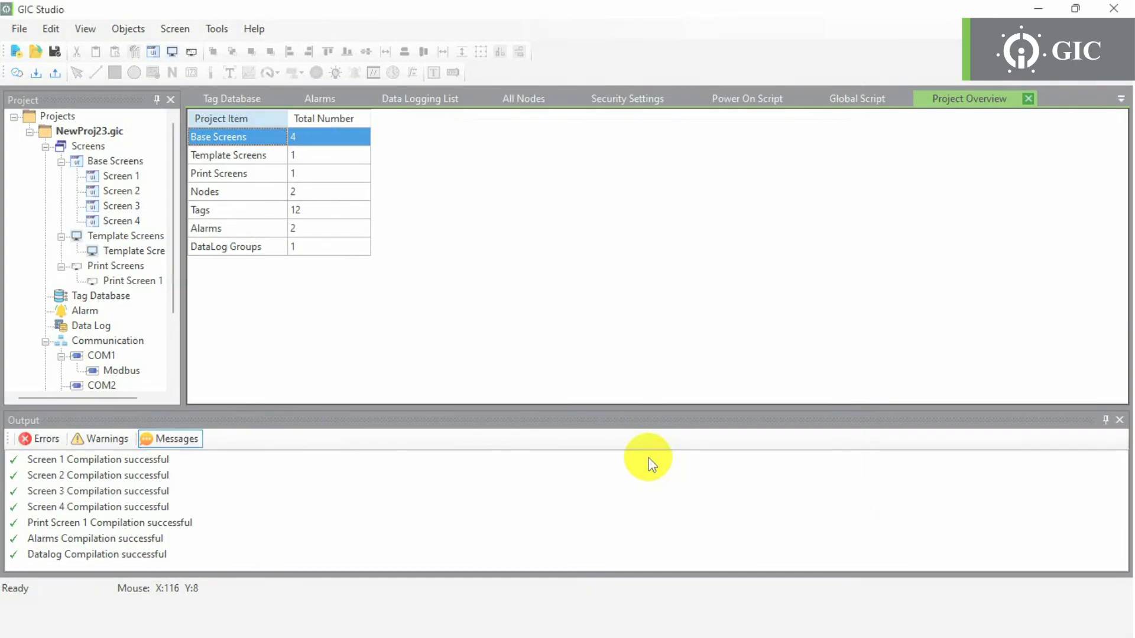